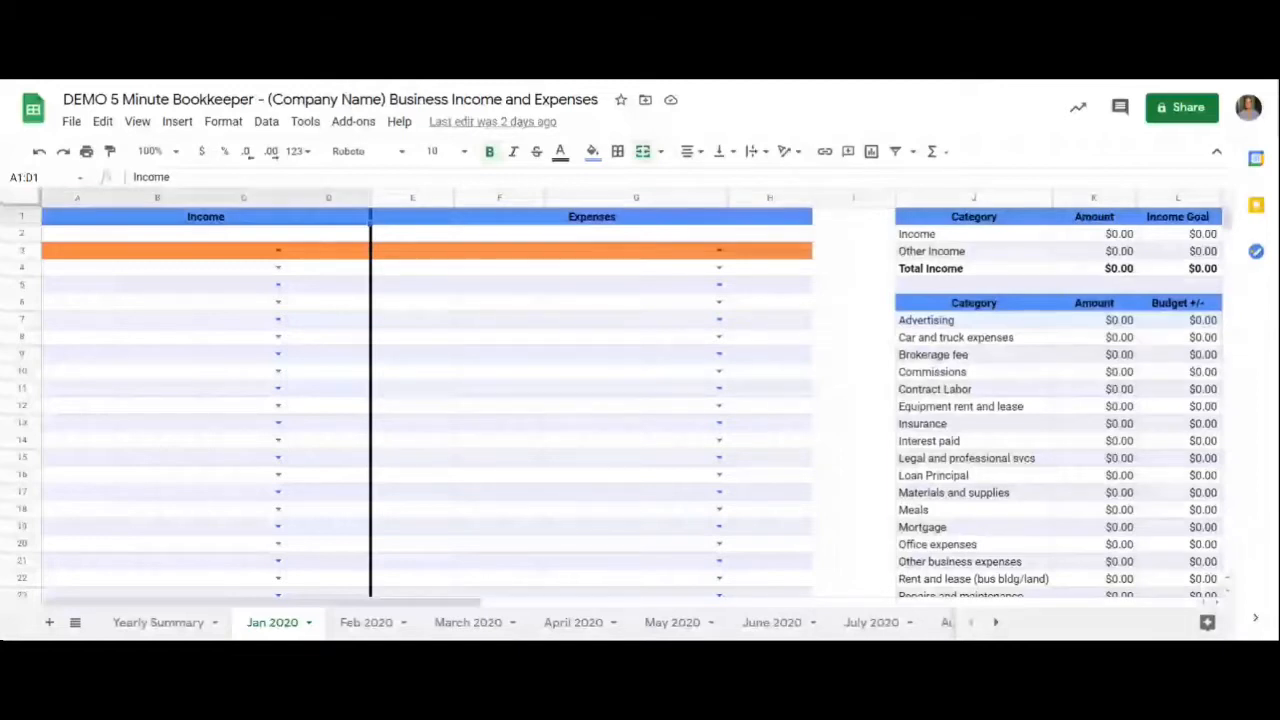
- Enter the date 1/1 and the client label "Client #1" in the first income row, row 3 of Jan 2020
left_click(90, 255)
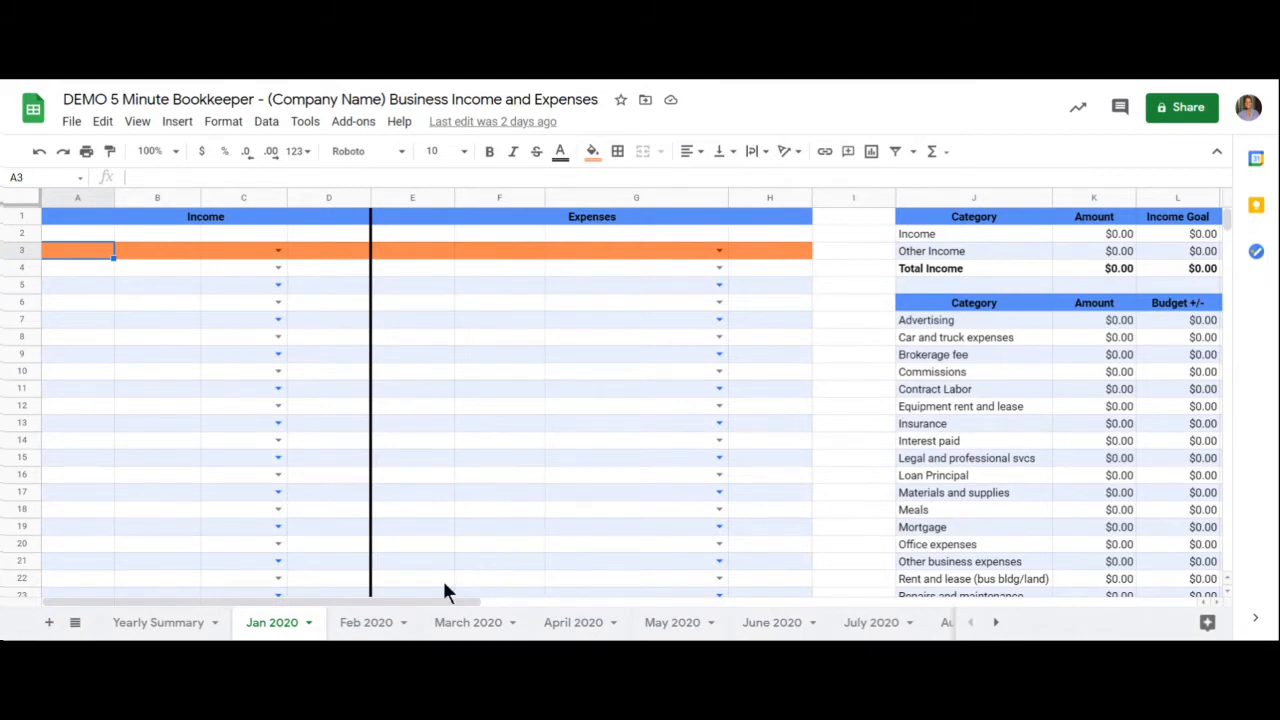
left_click_drag(432, 601, 513, 602)
scroll(521, 577, "down", 2)
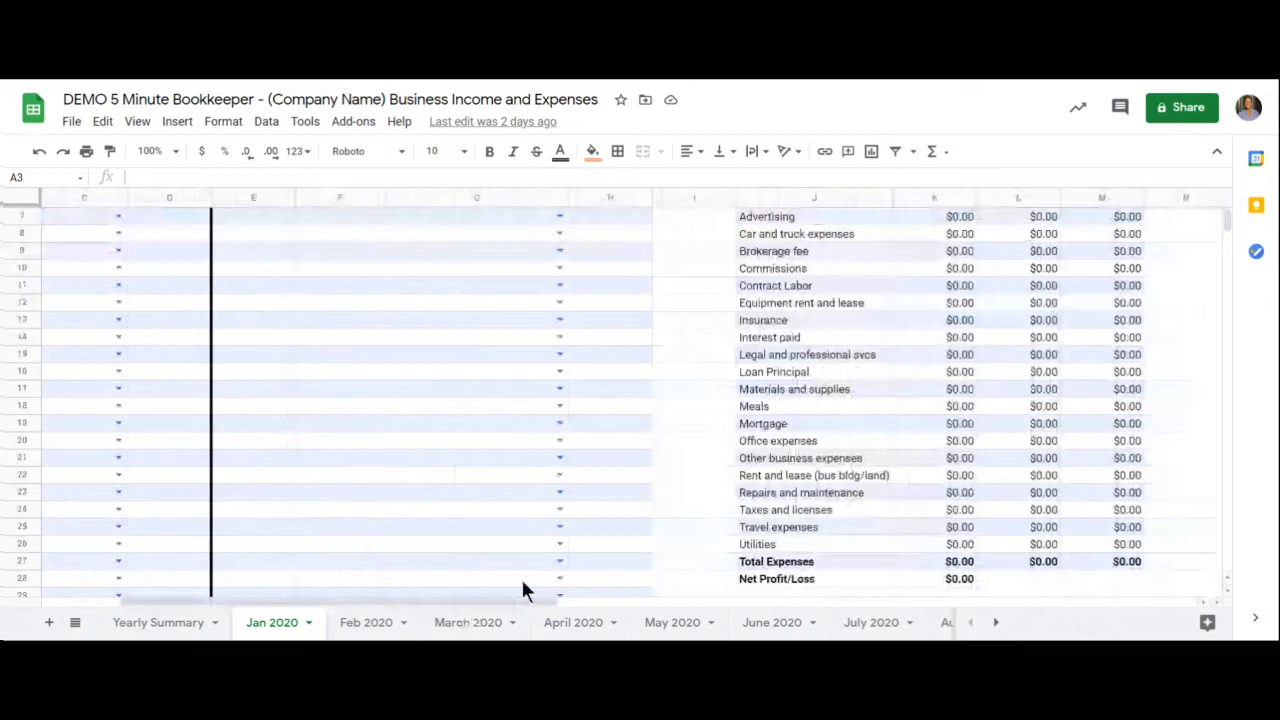
scroll(522, 582, "up", 2)
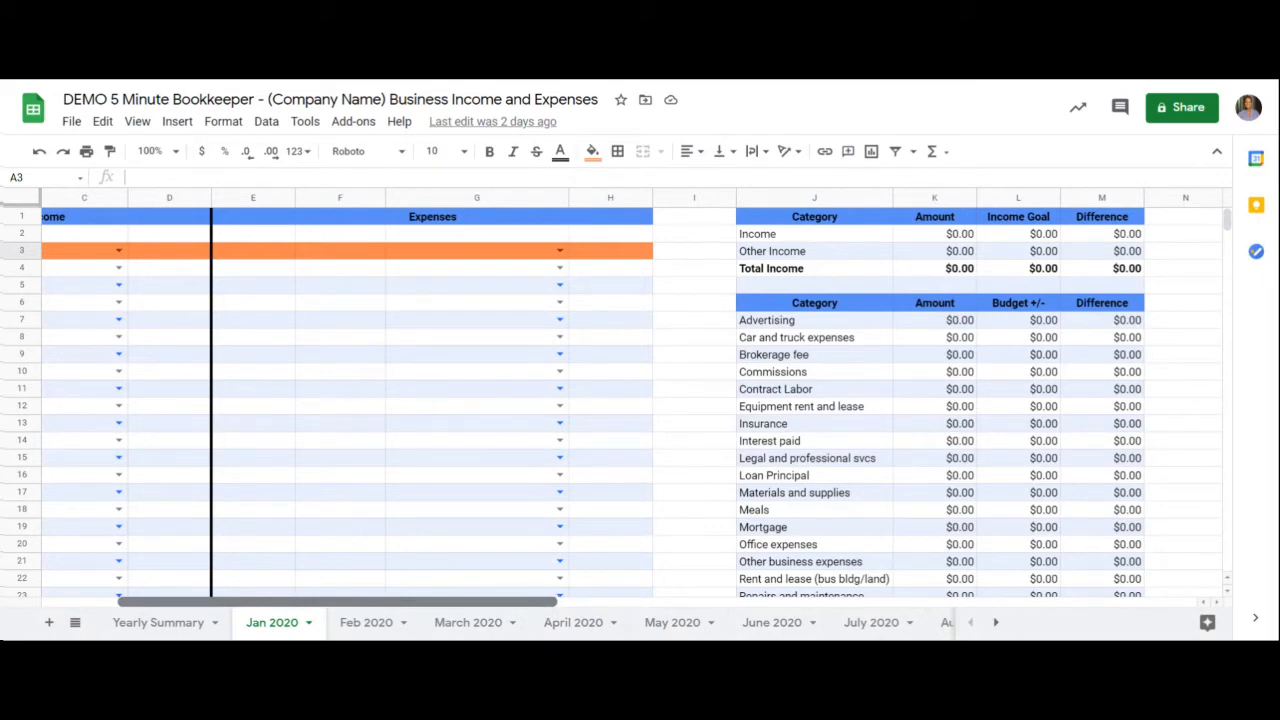
left_click_drag(532, 604, 424, 603)
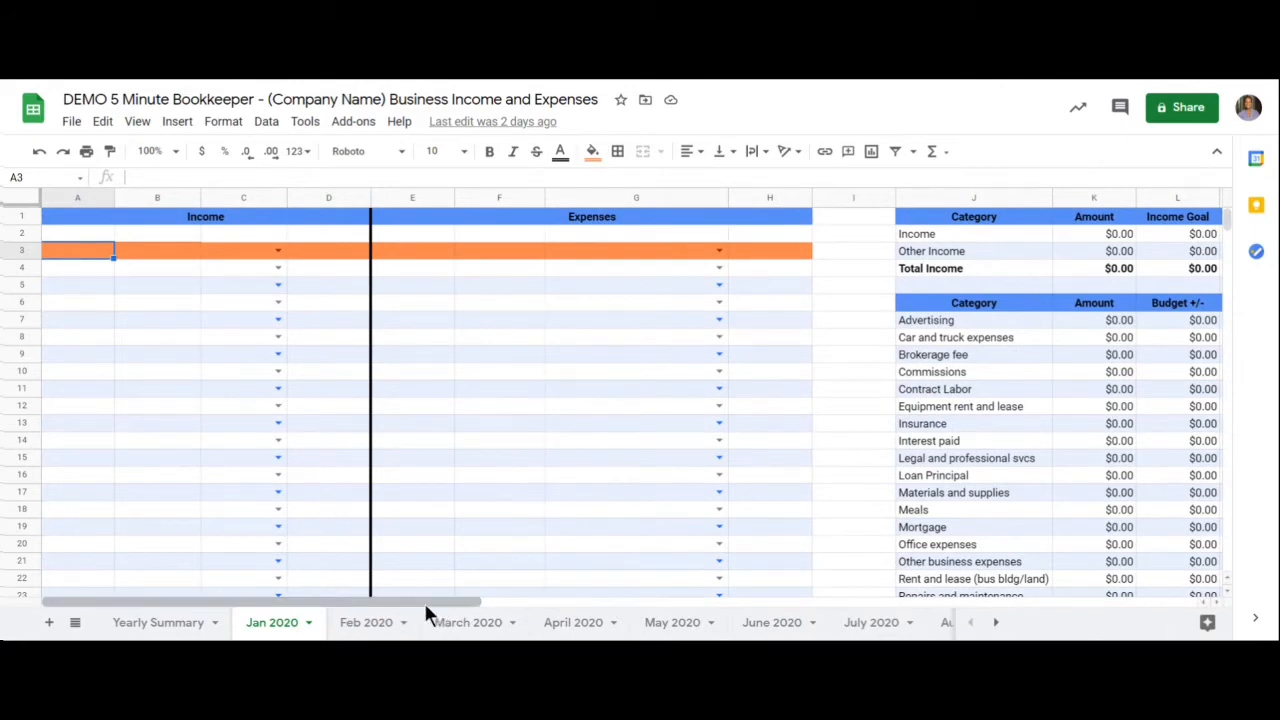
type("1/1")
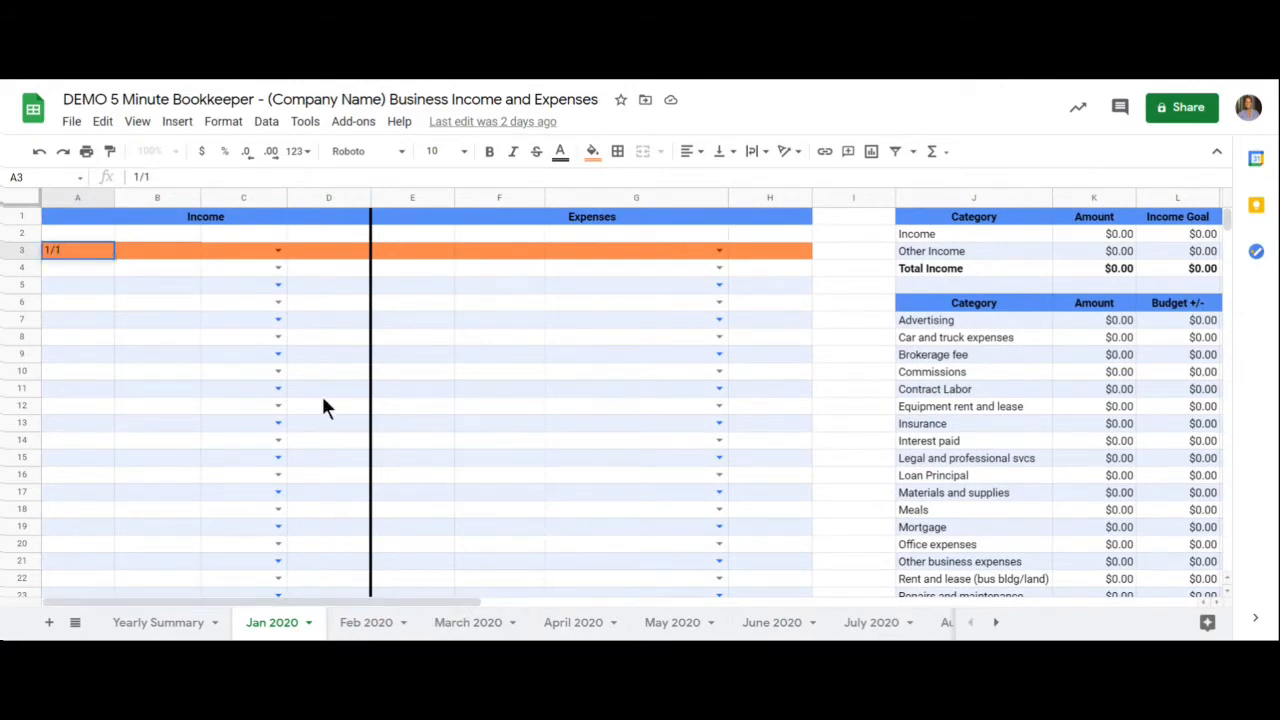
left_click(185, 251)
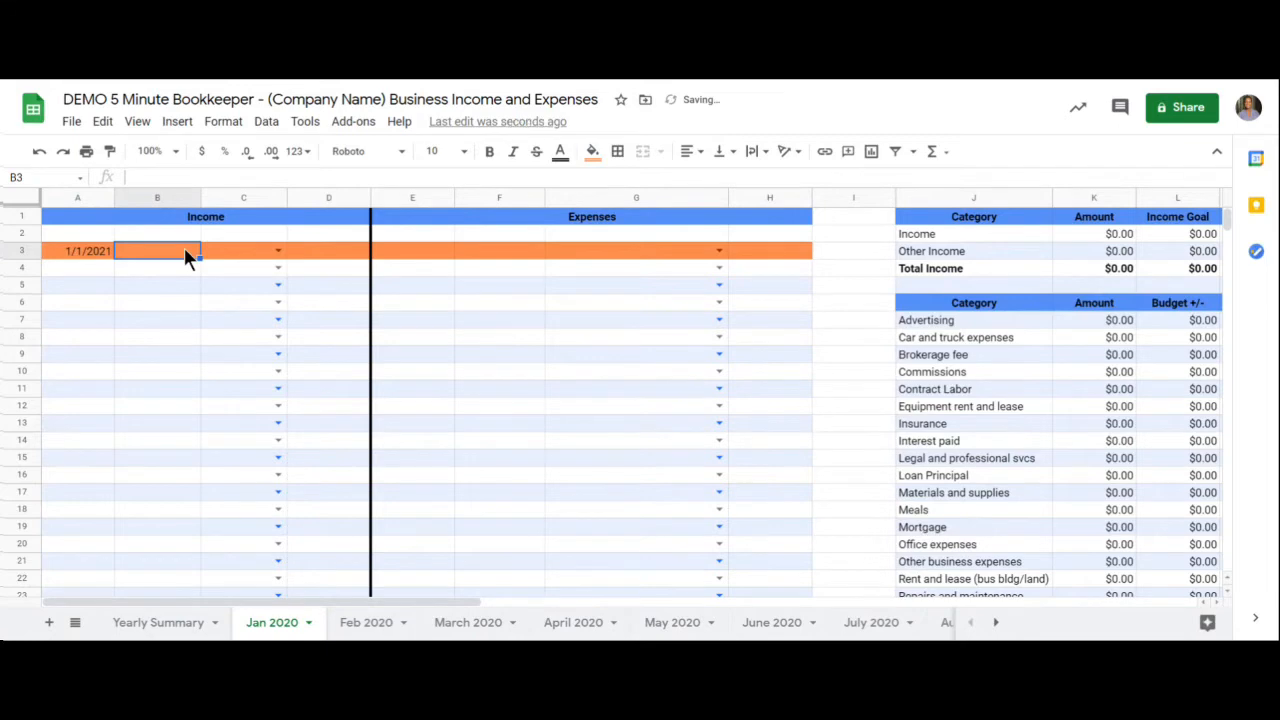
type("Cl")
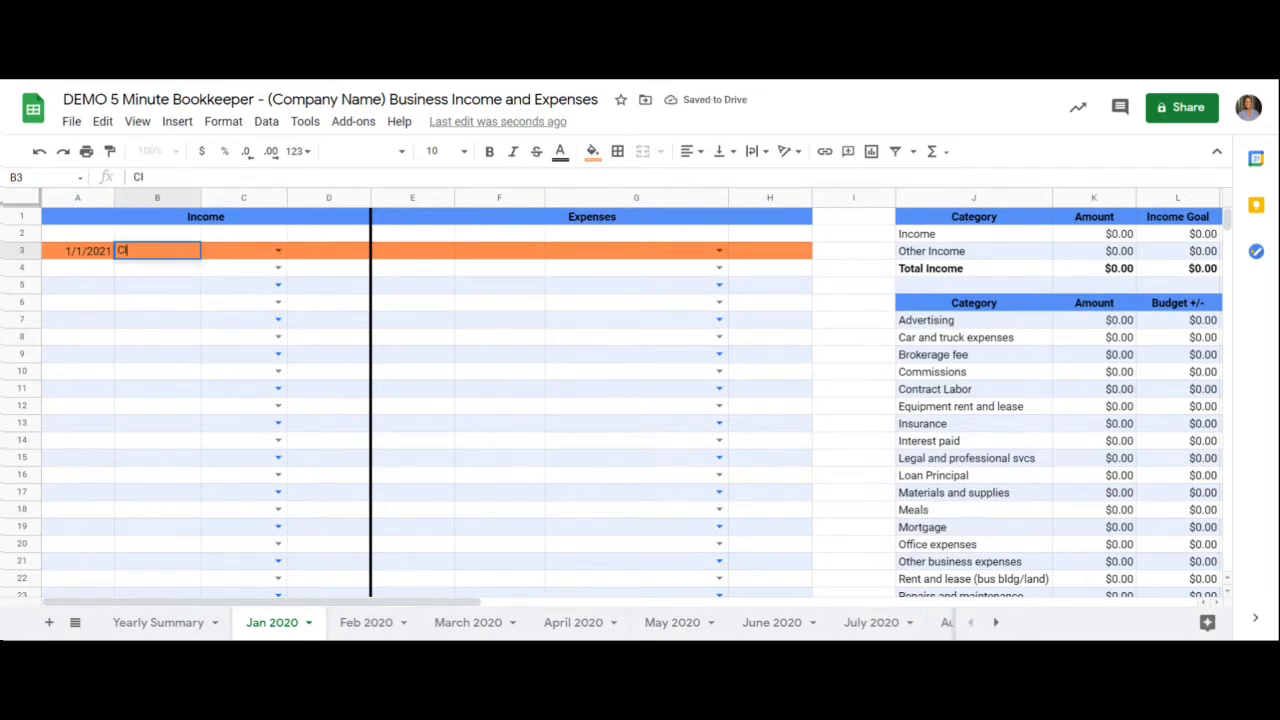
type("ient #1")
- Categorize the Client #1 entry as Income and enter an amount of 1500
left_click(274, 253)
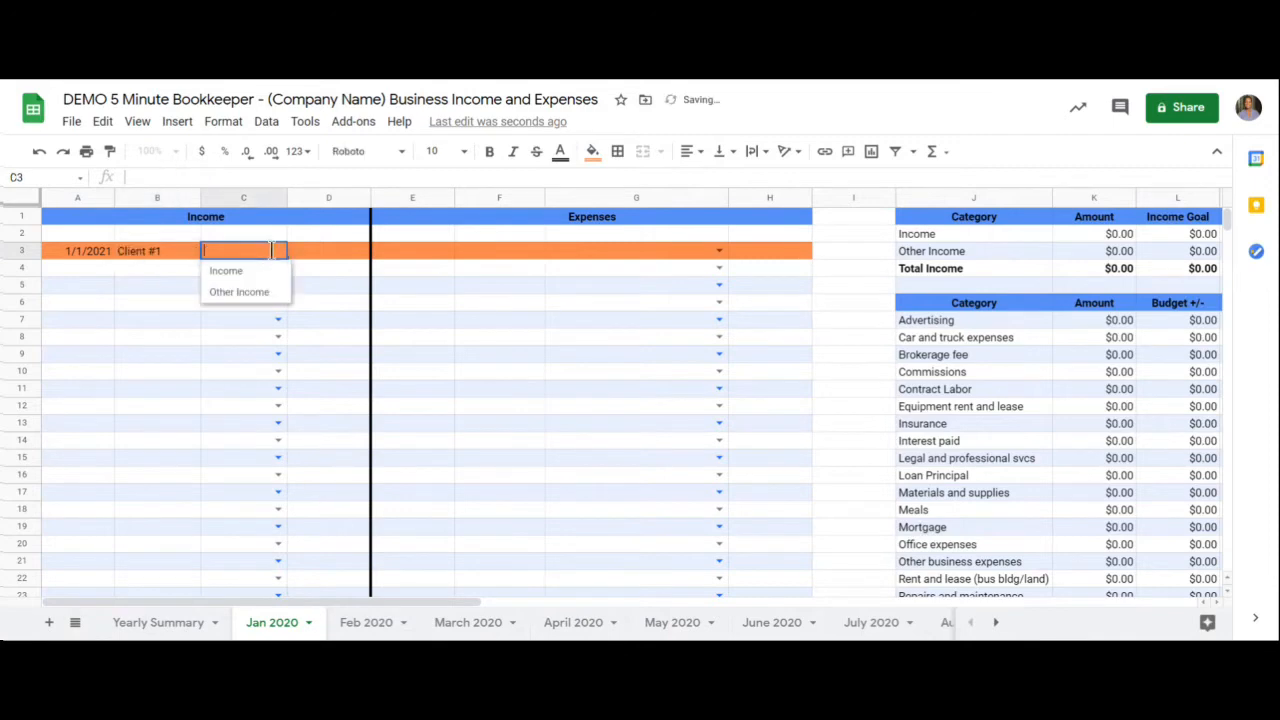
left_click(264, 272)
left_click(318, 258)
type("1500")
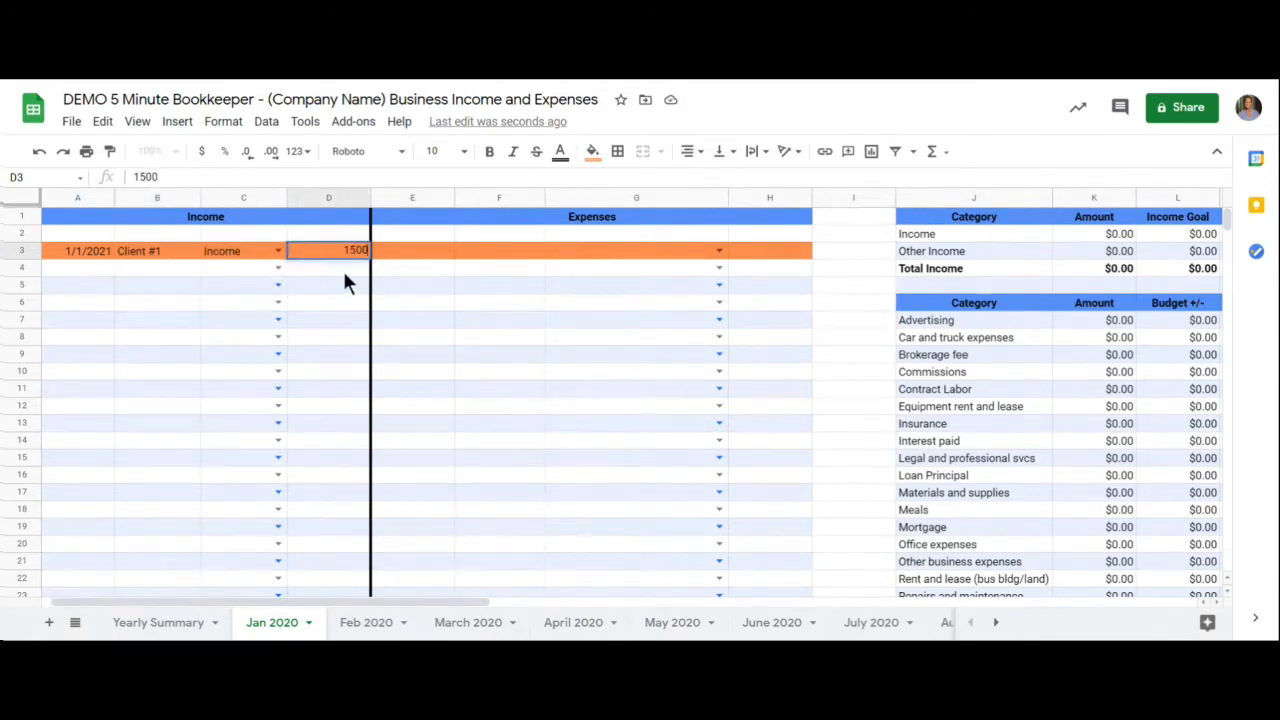
key("Return")
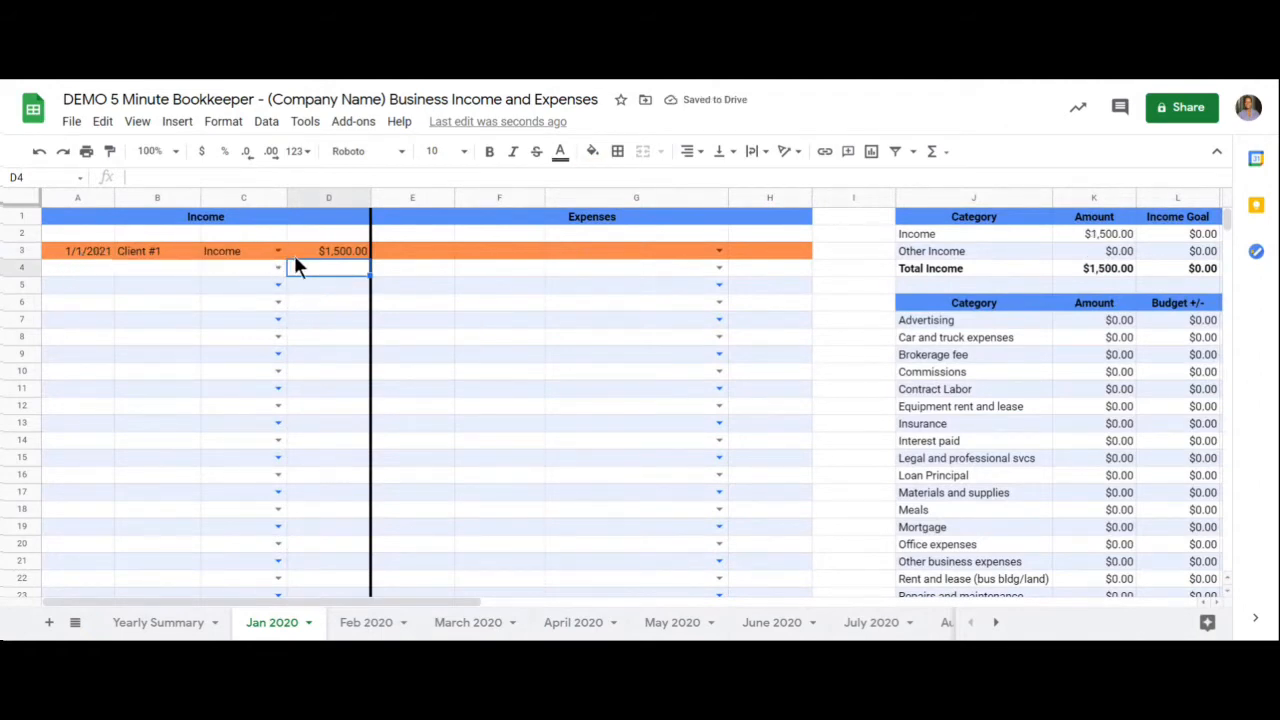
- Start a second income entry in row 4 with the date 1/4 and the label "Client #2"
left_click_drag(478, 601, 566, 610)
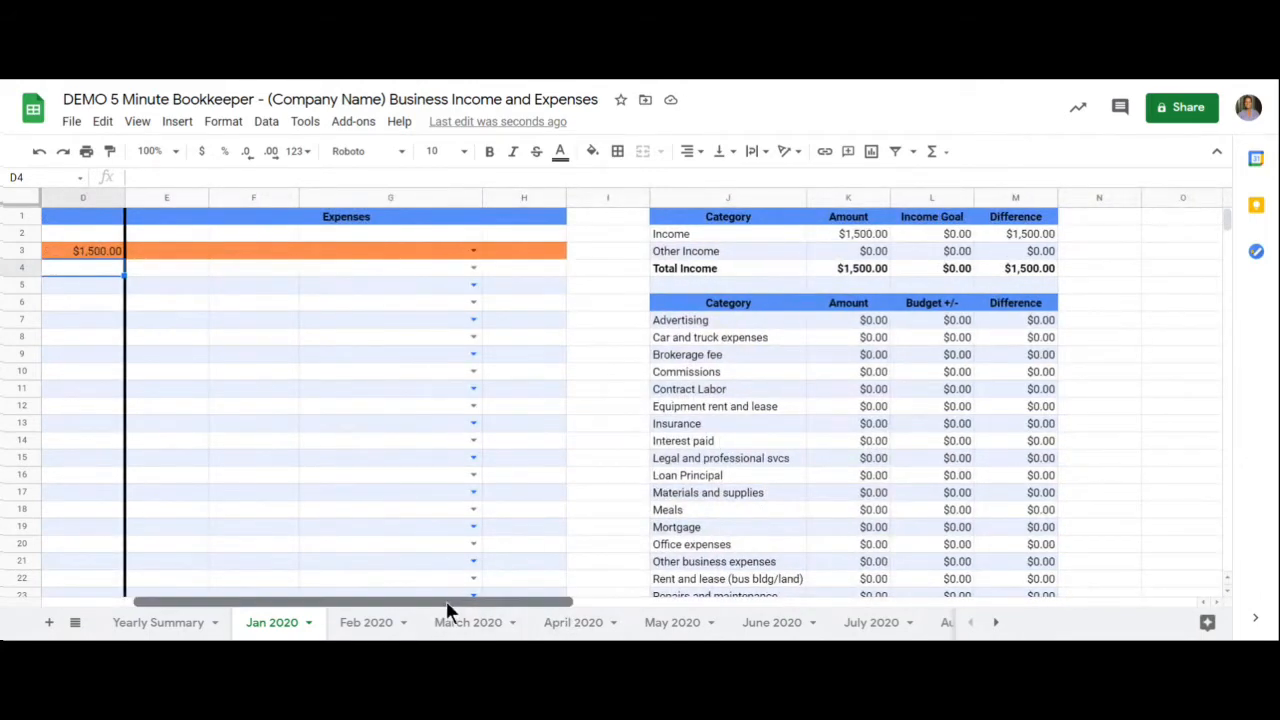
left_click_drag(446, 603, 249, 603)
left_click(80, 270)
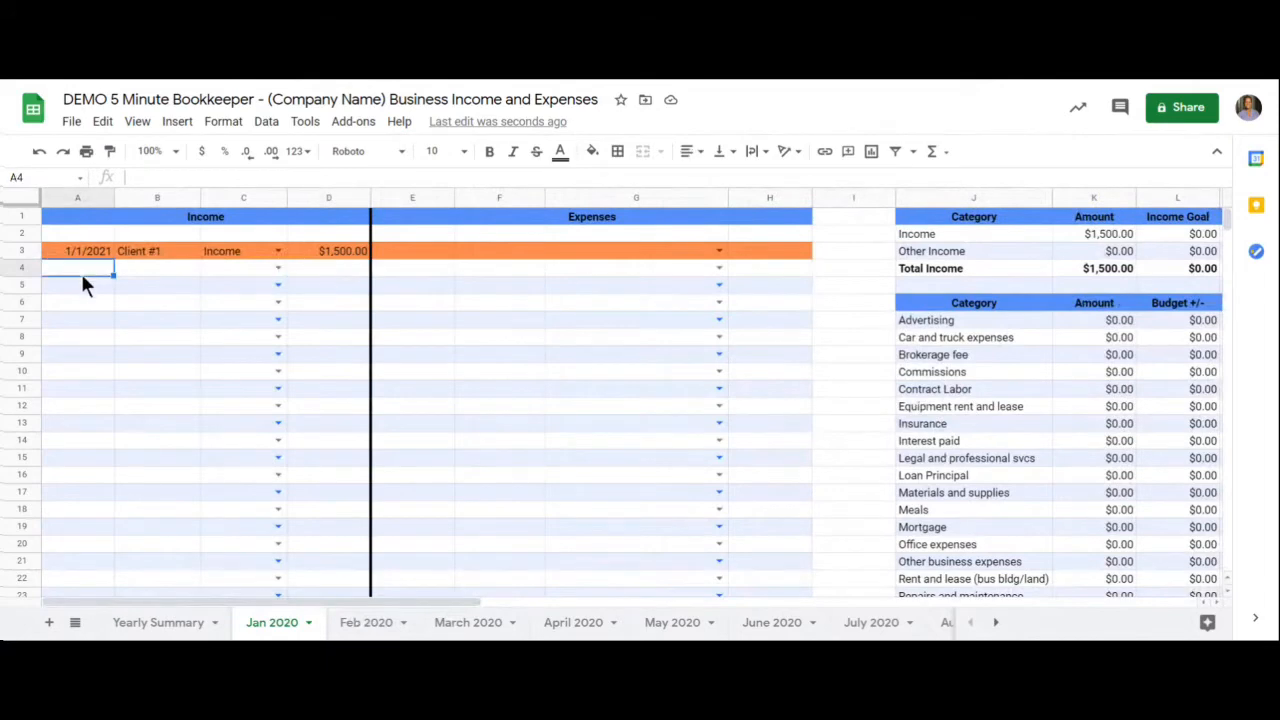
type("1/4")
key("Tab")
type("Clie")
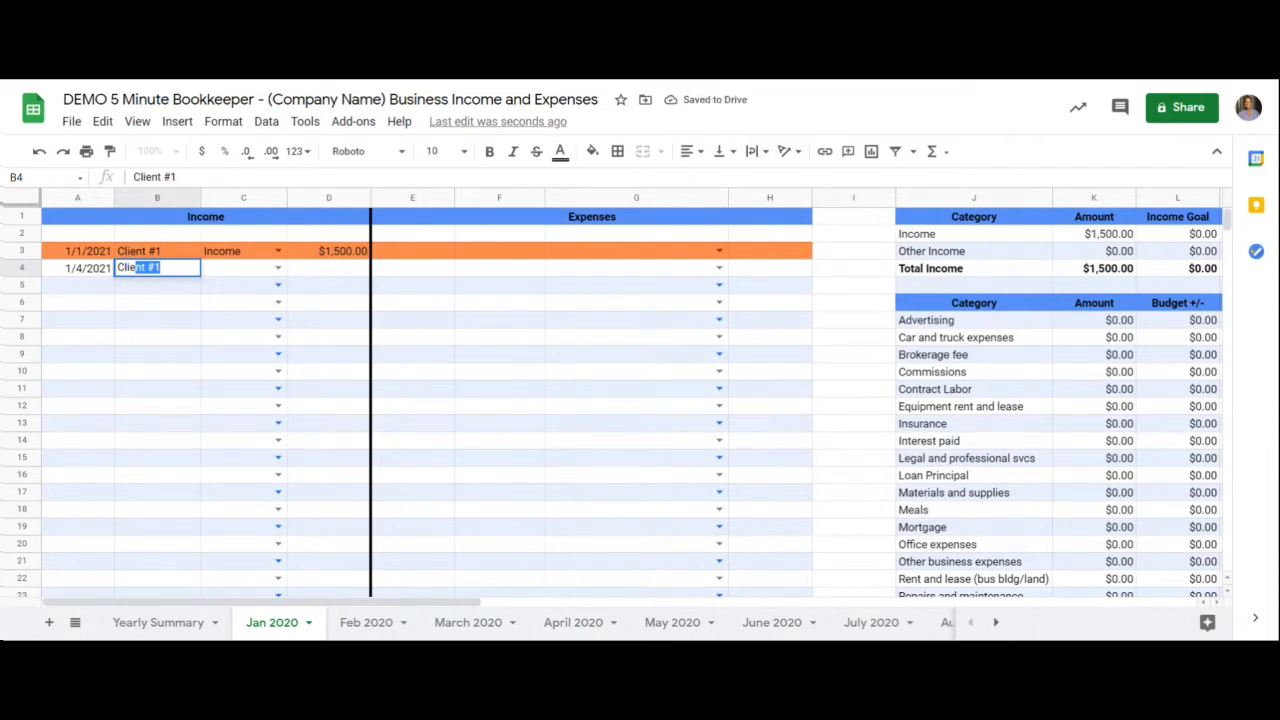
type("nt #2")
- Categorize the Client #2 entry as Income and enter an amount of 1250
left_click(279, 268)
left_click(251, 286)
left_click(309, 278)
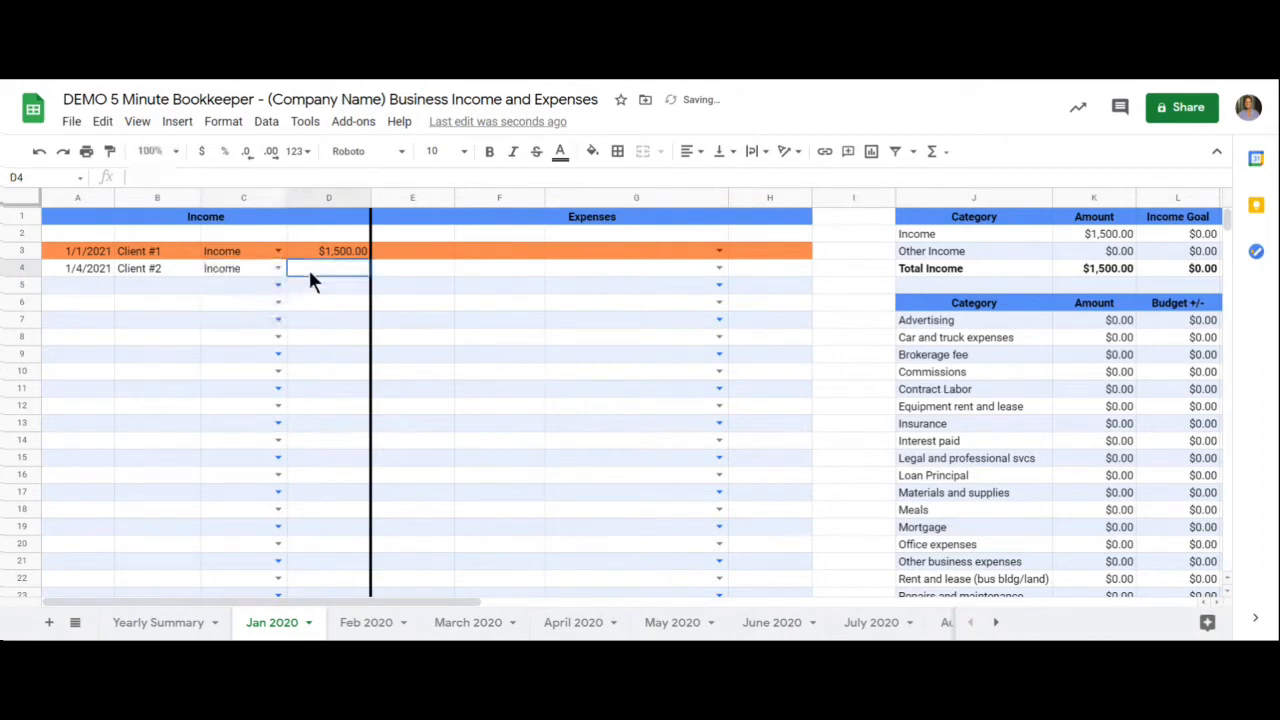
type("1250")
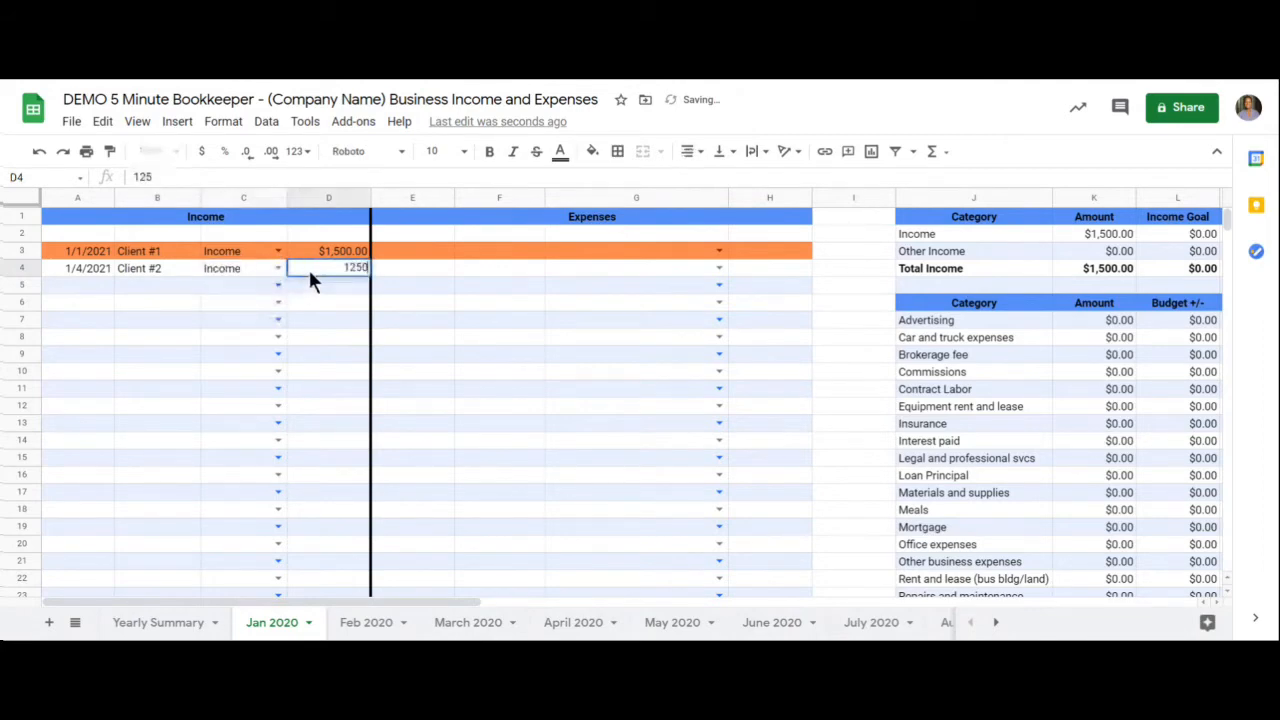
key("Return")
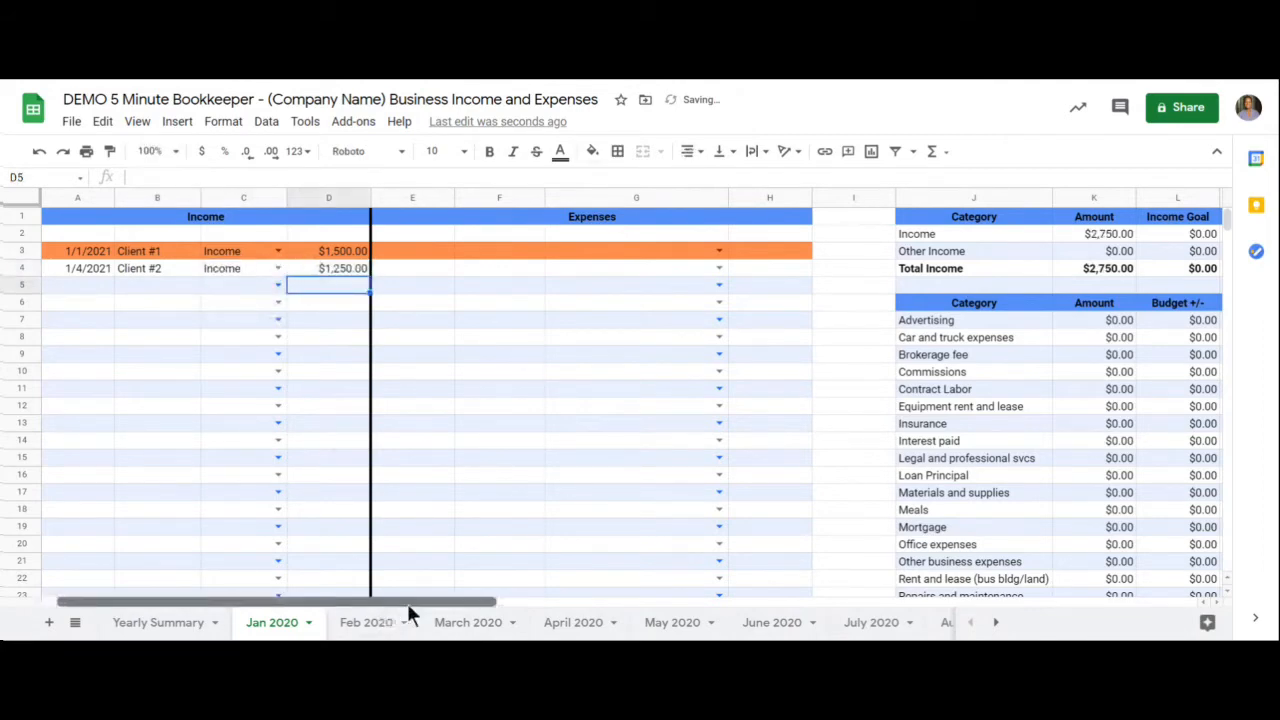
- Fill the Client #2 income entry (A4:D4) down through row 8 to create sample entries
mouse_move(407, 603)
left_mouse_down()
mouse_move(426, 602)
mouse_move(397, 602)
left_mouse_up()
left_click_drag(78, 268, 330, 269)
left_click_drag(369, 276, 366, 338)
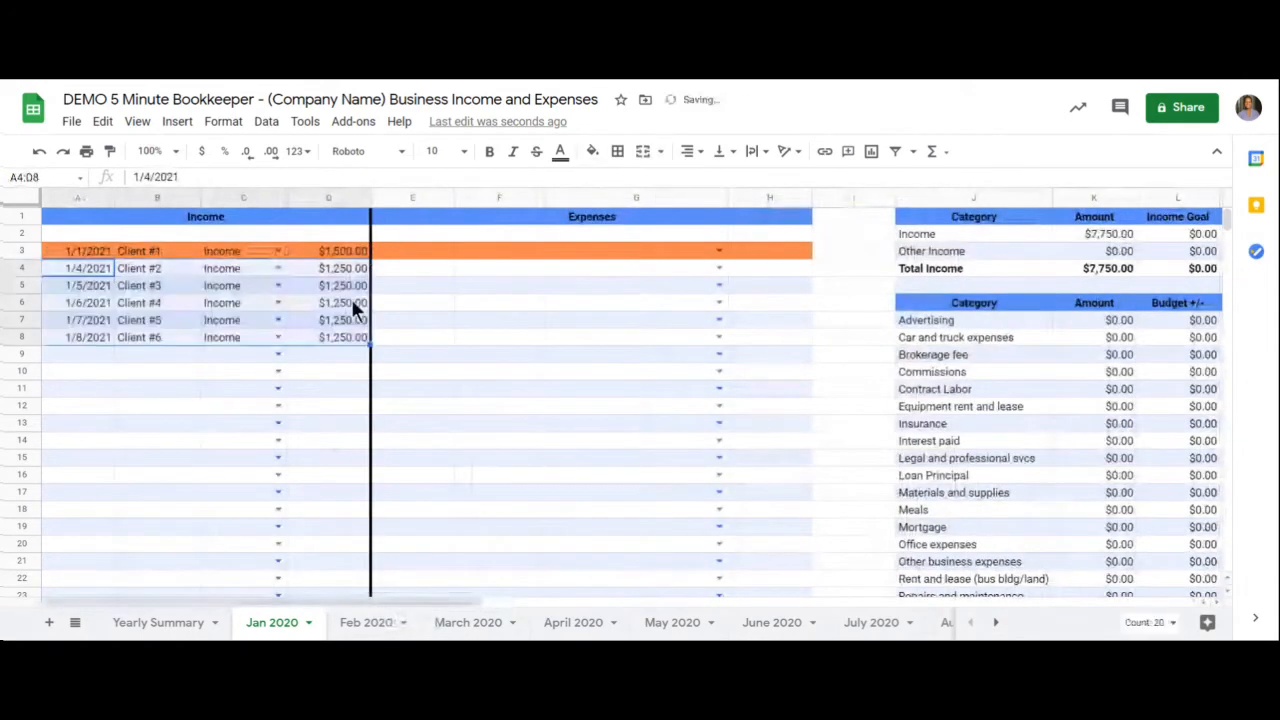
- Set the income amounts in D5 through D8 to 1475, 1800, 1200 and 1100
left_click(343, 289)
type("1,4")
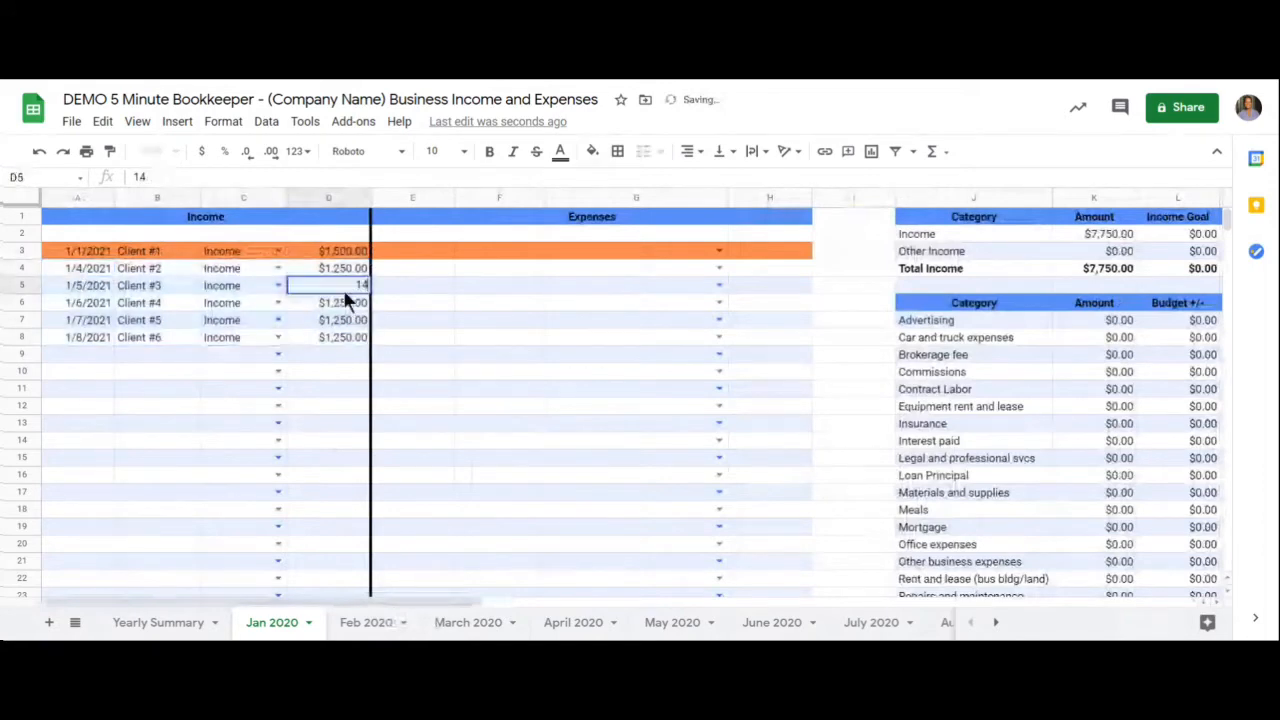
type("75")
key("Return")
type("1800")
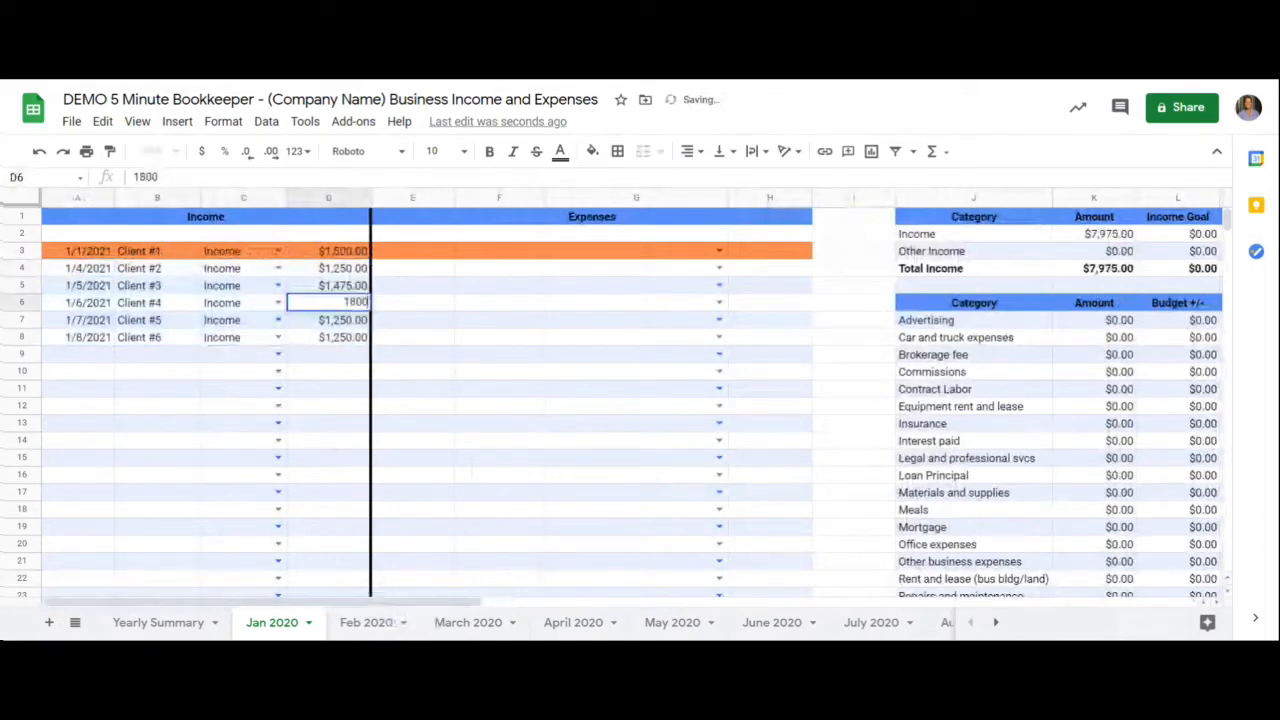
key("Return")
type("1200")
key("Return")
type("1100")
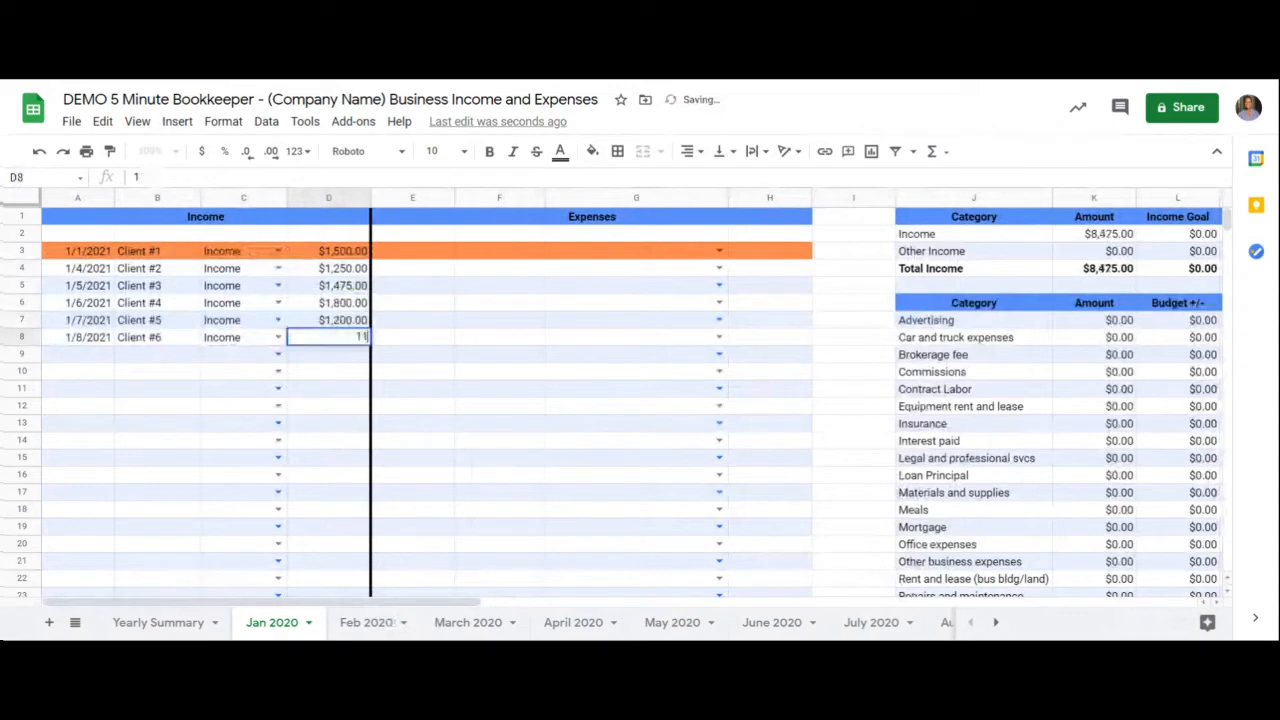
key("Return")
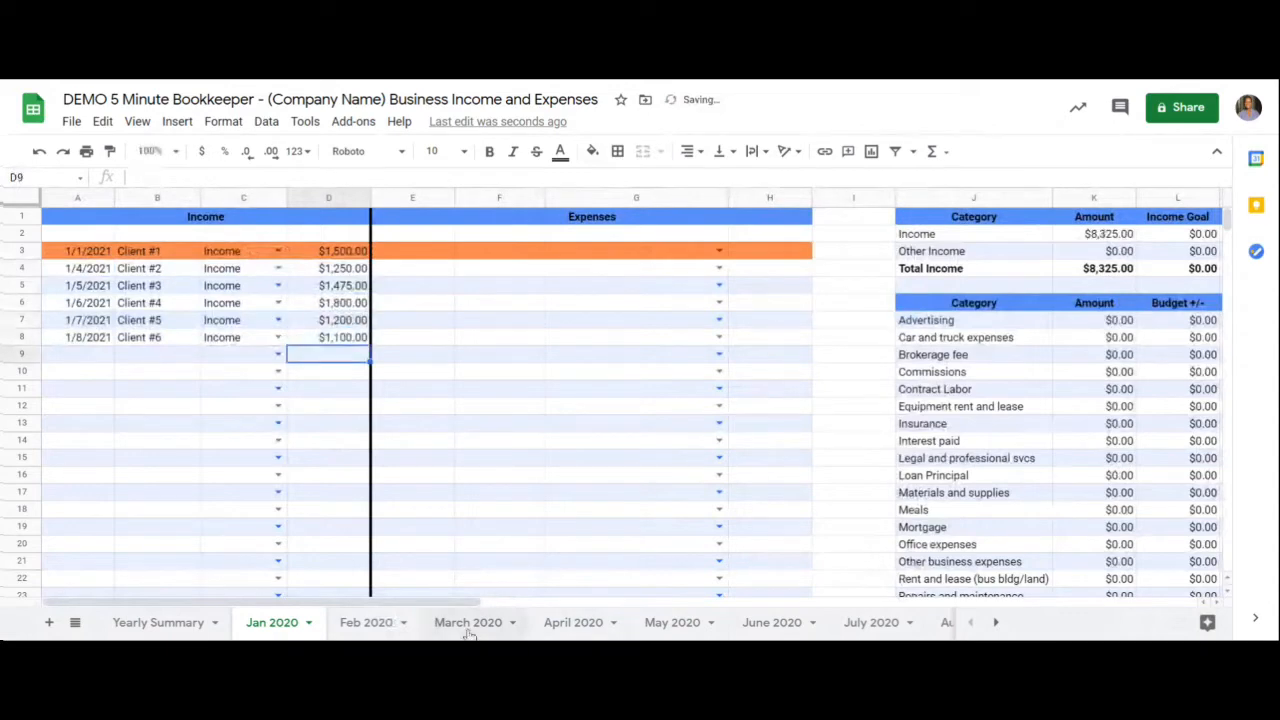
- Set the Income category's Income Goal in the monthly summary to 10000 and check its Difference cell
left_click_drag(464, 604, 523, 616)
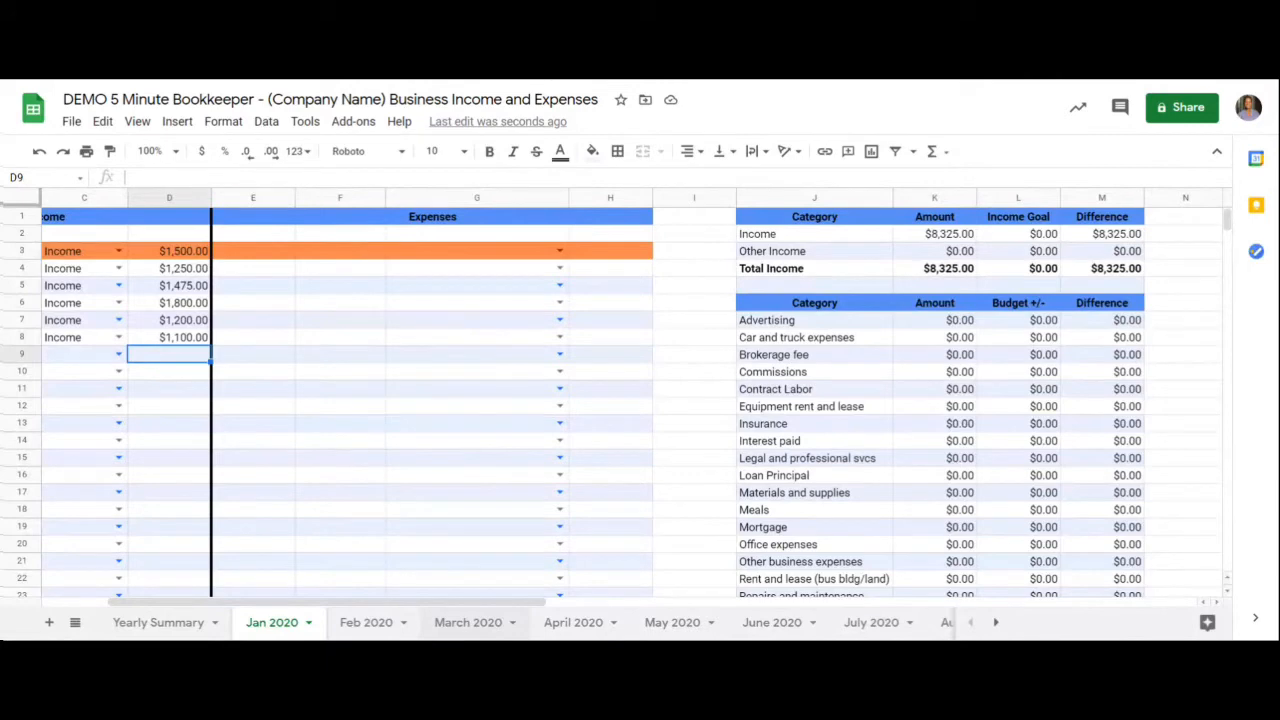
left_click(1041, 236)
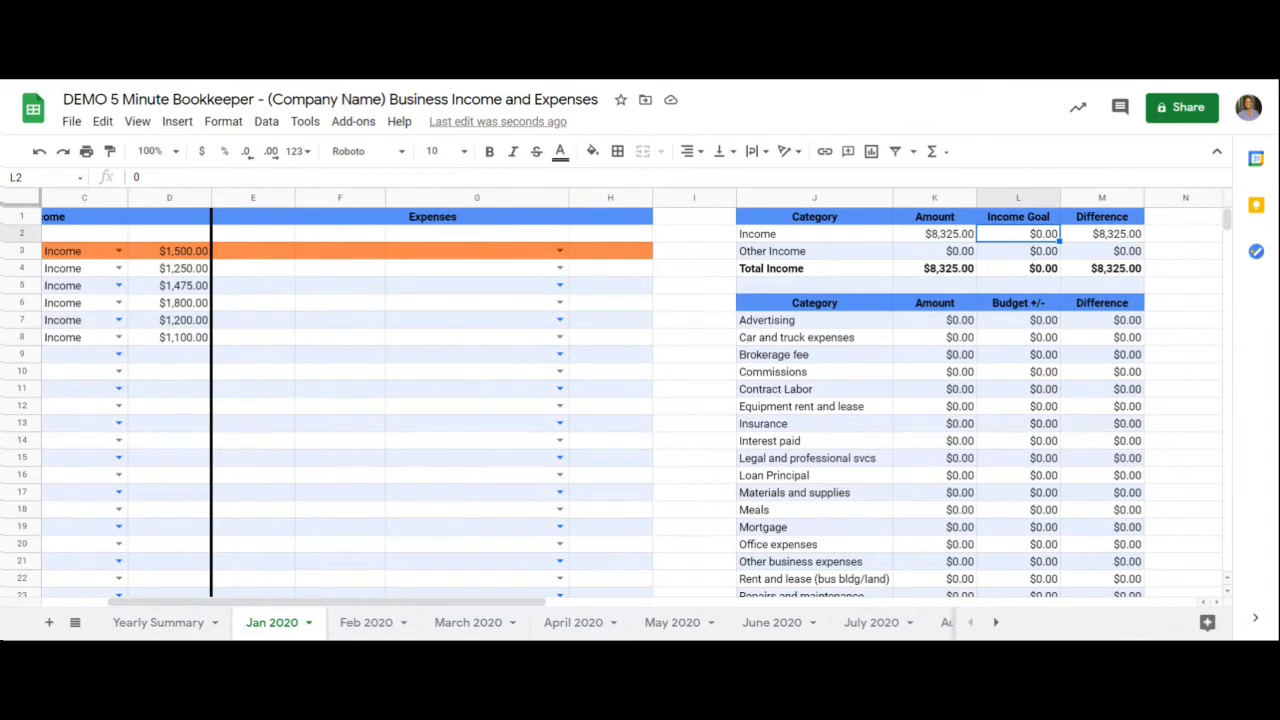
type("10000")
key("Return")
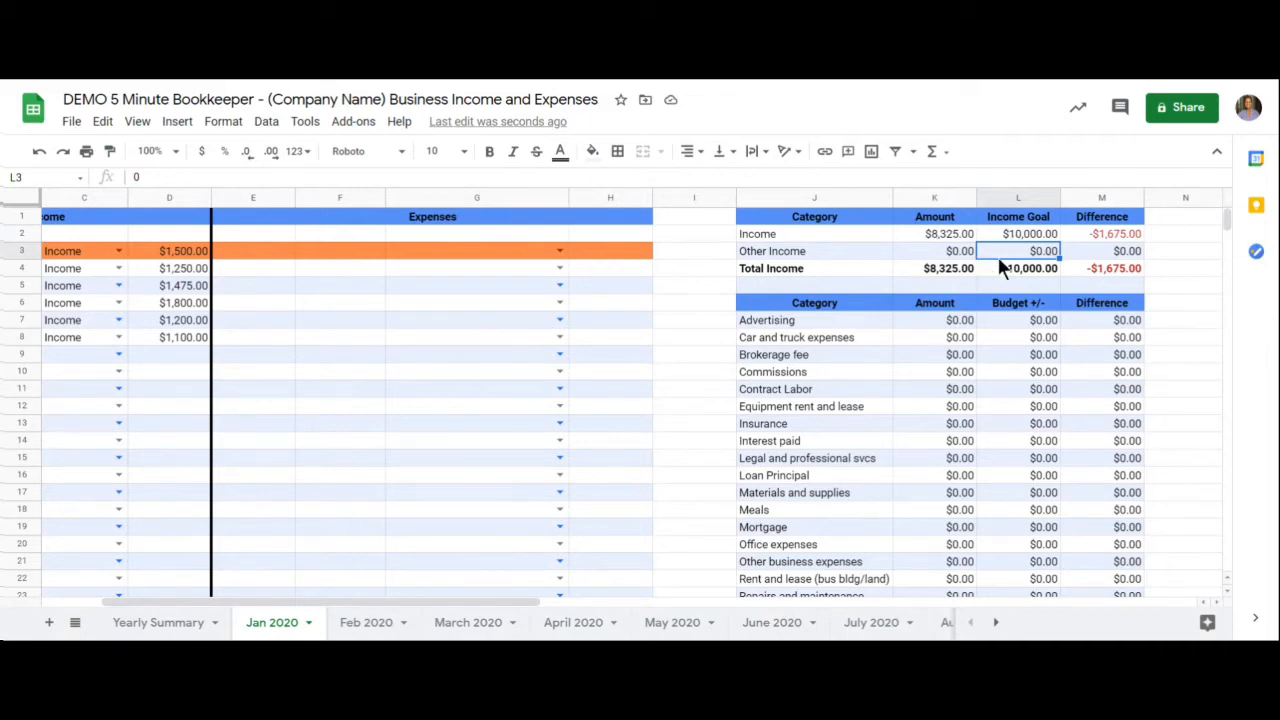
left_click(1096, 232)
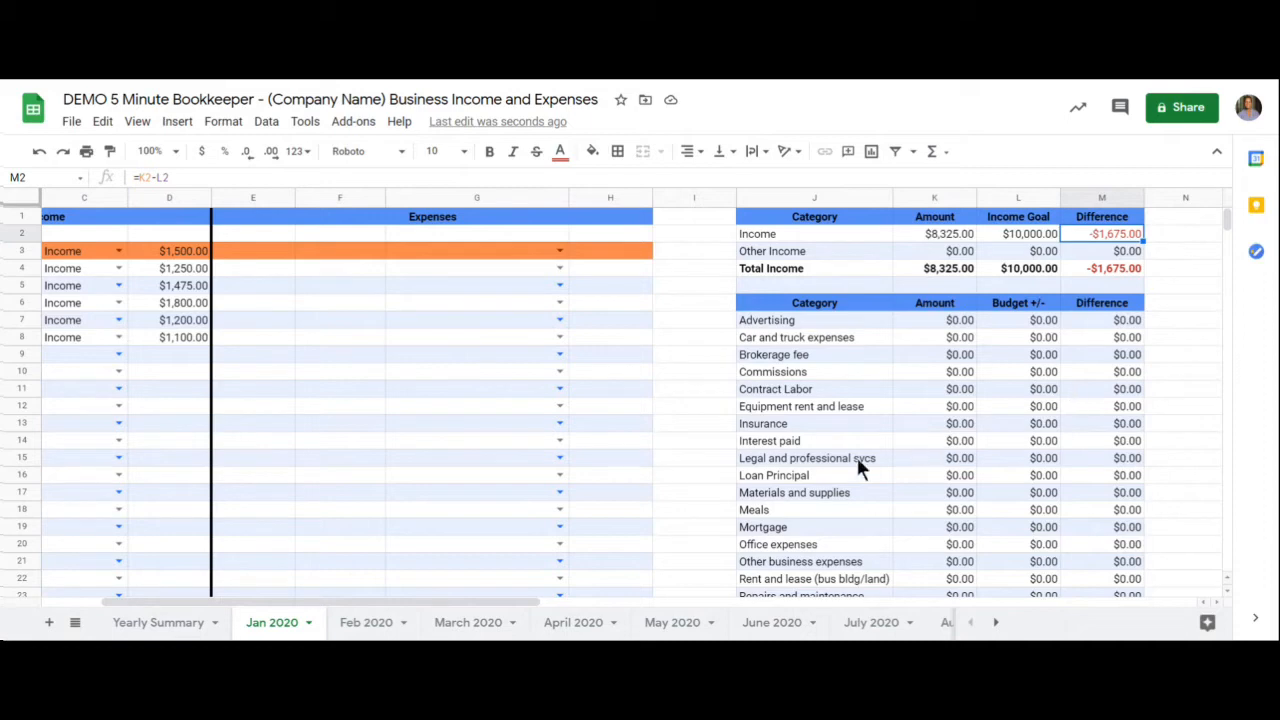
- Enter the date 1/1 and the vendor "ABc Co" in the first expense row, row 3
left_click_drag(530, 601, 440, 603)
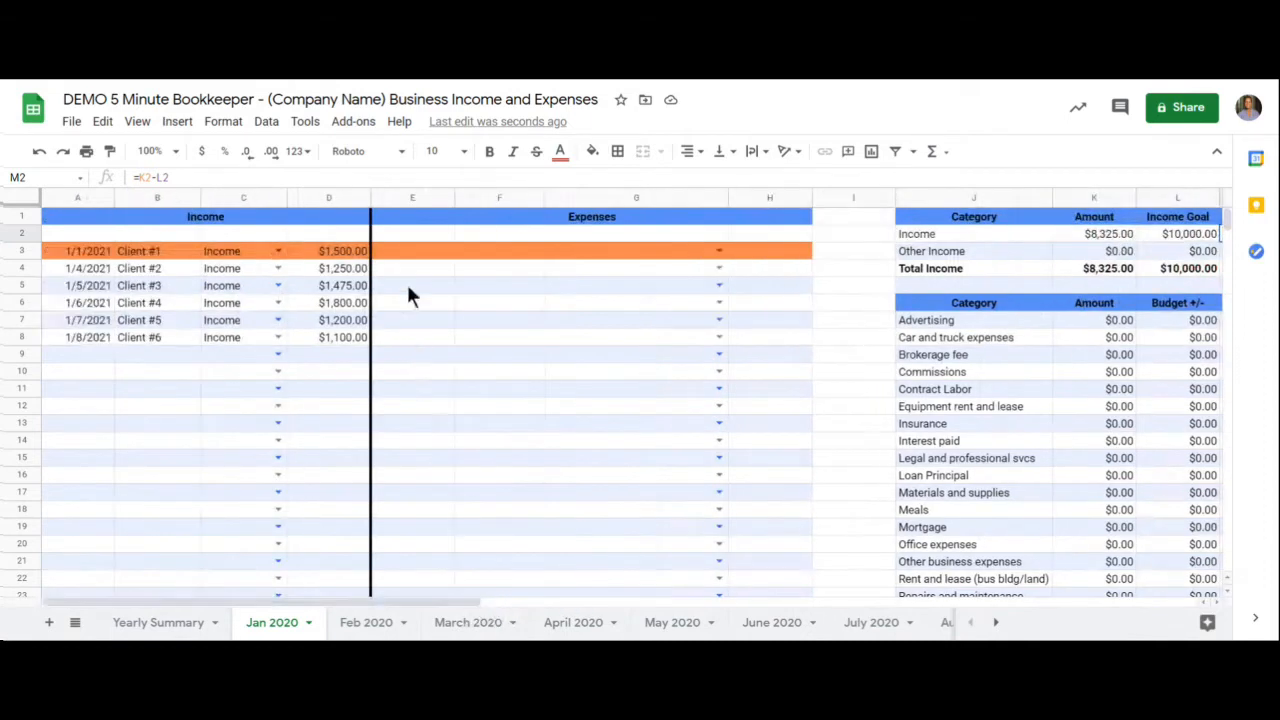
left_click(416, 258)
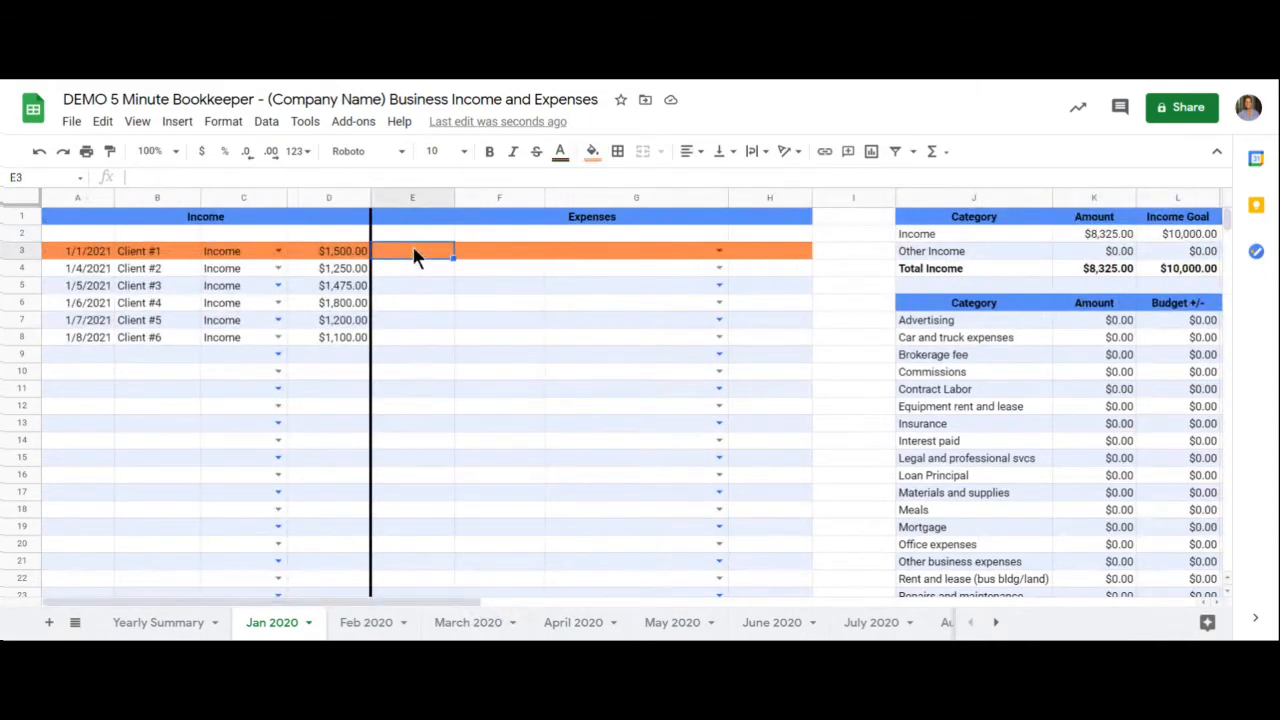
type("1/1")
key("Tab")
type("ABc Co")
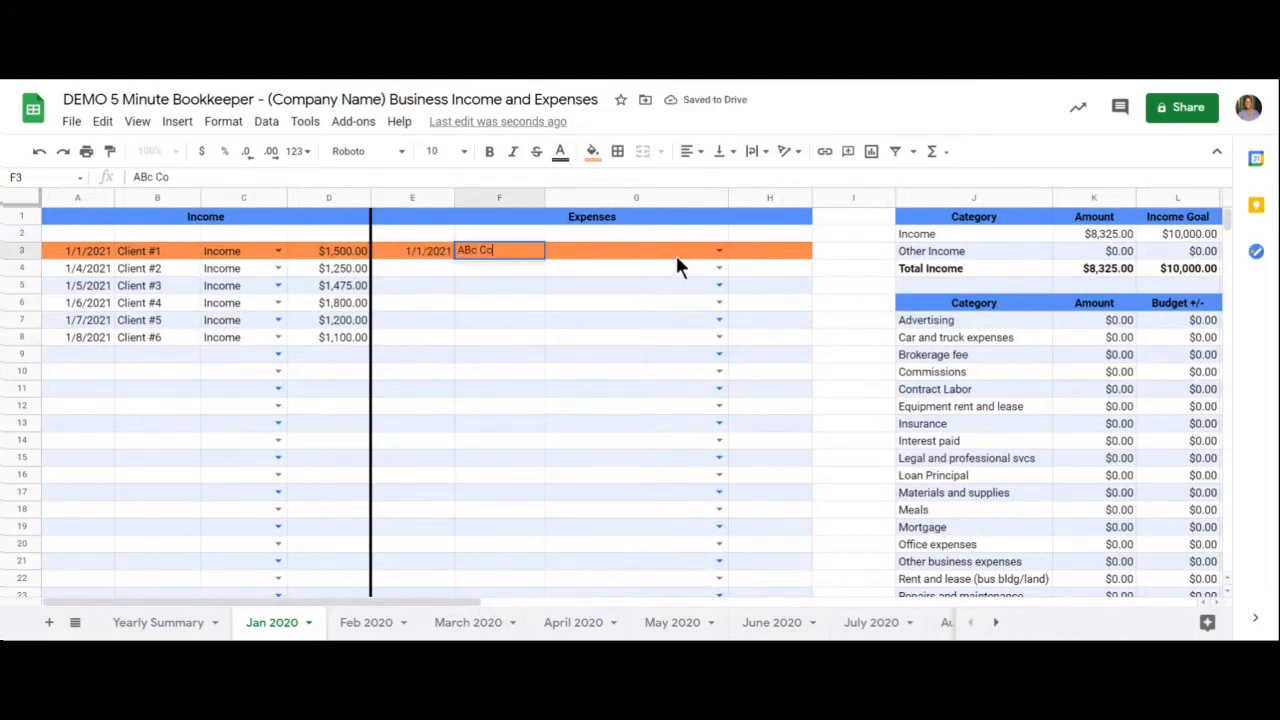
- Categorize the ABc Co expense as Advertising and enter an amount of 500
left_click(716, 253)
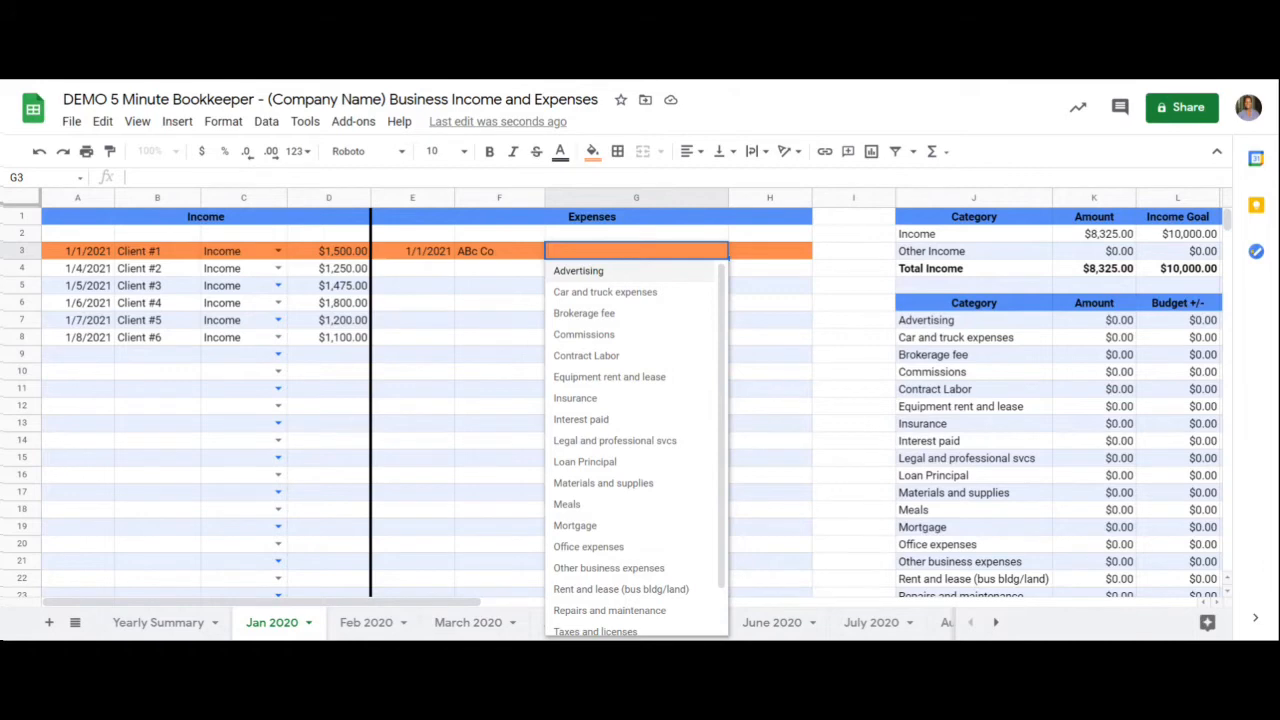
left_click(615, 272)
left_click(749, 257)
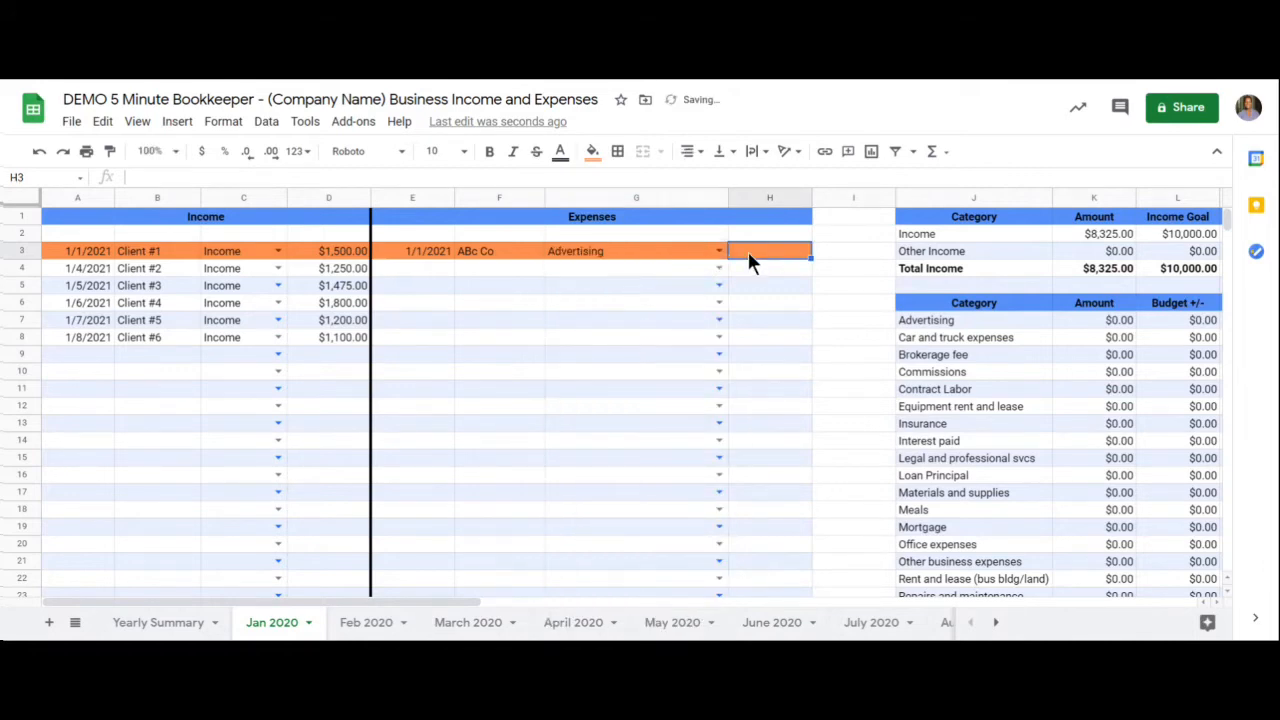
type("500")
left_click(760, 270)
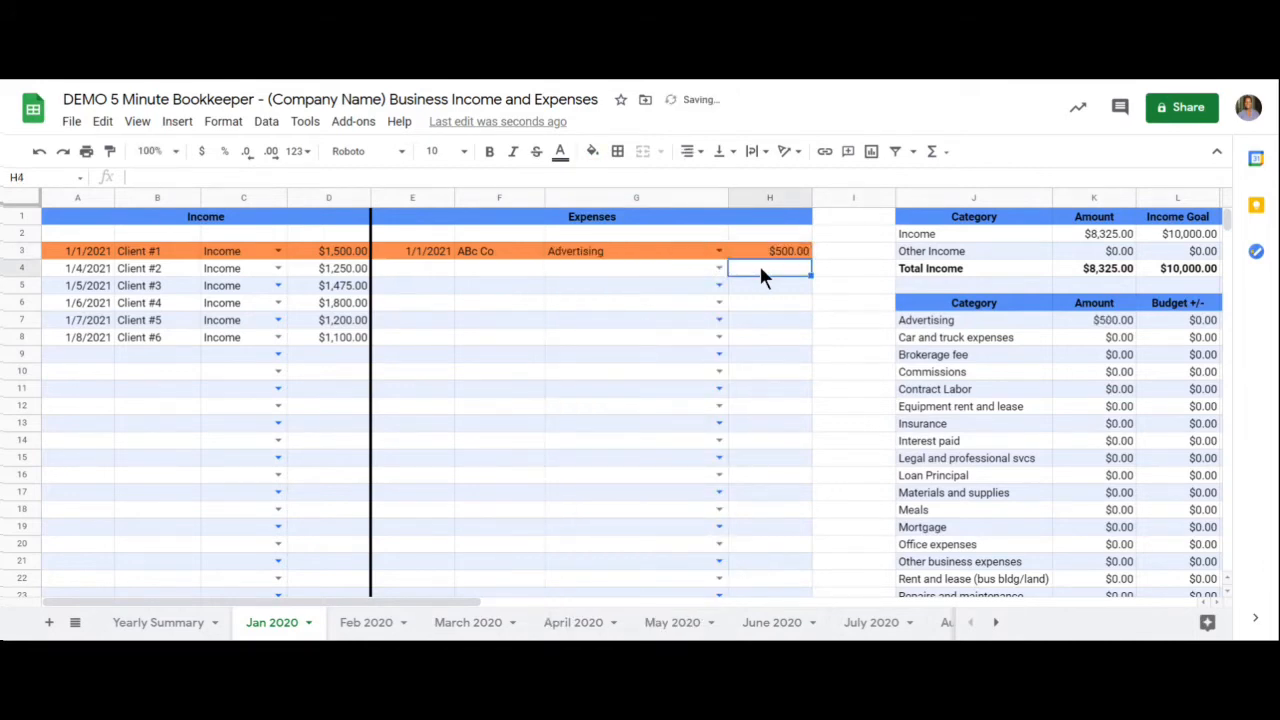
- Set the Advertising category's budget in the monthly summary to 1000 and check its Difference cell
left_click_drag(458, 600, 557, 603)
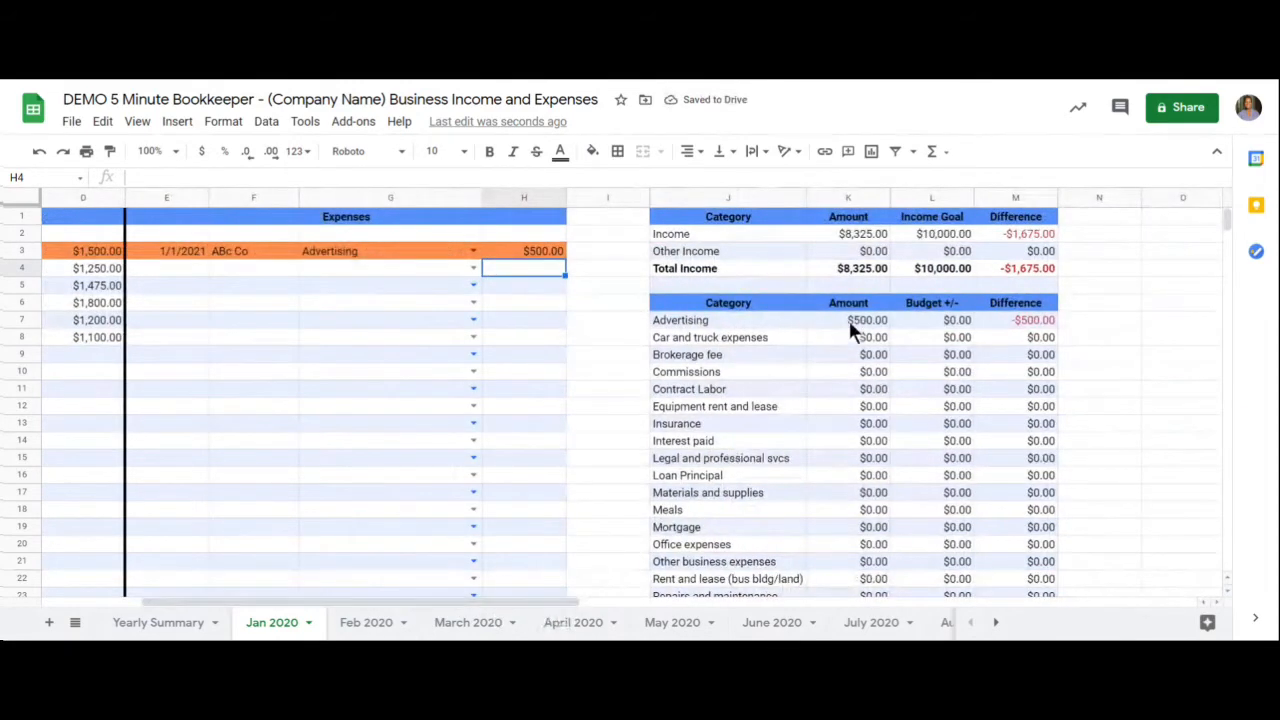
left_click(927, 322)
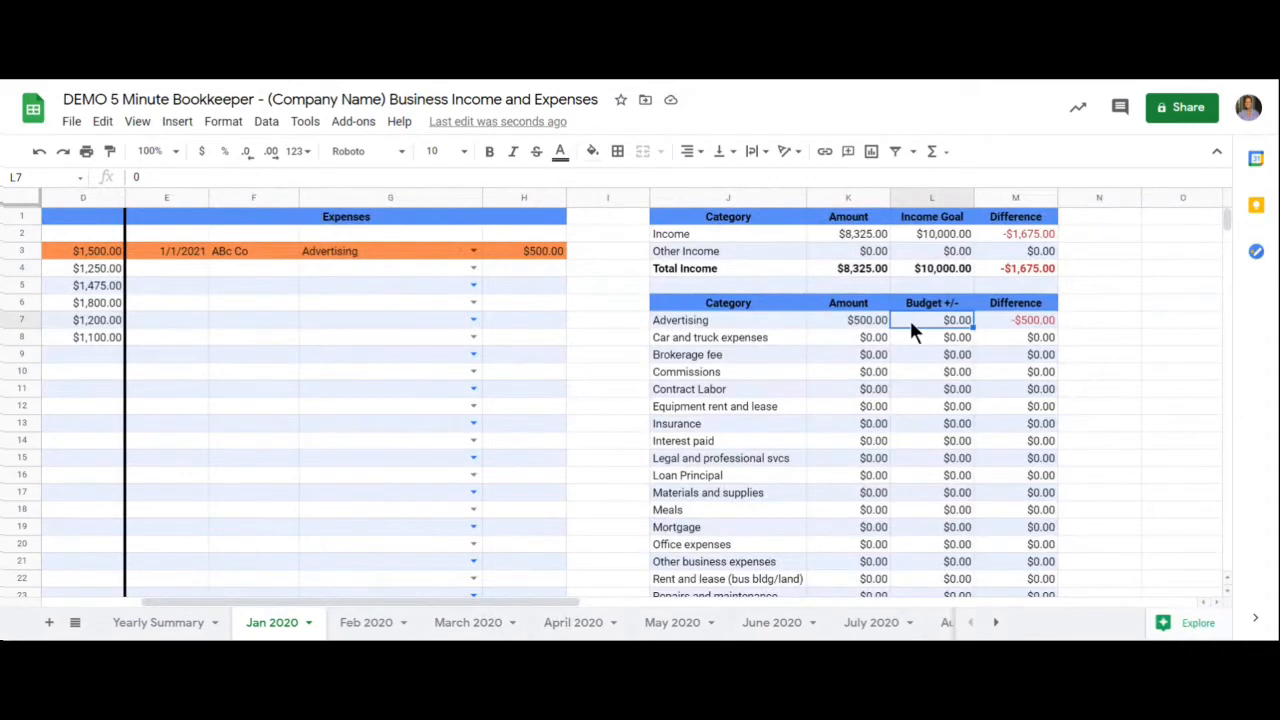
type("1000")
key("Return")
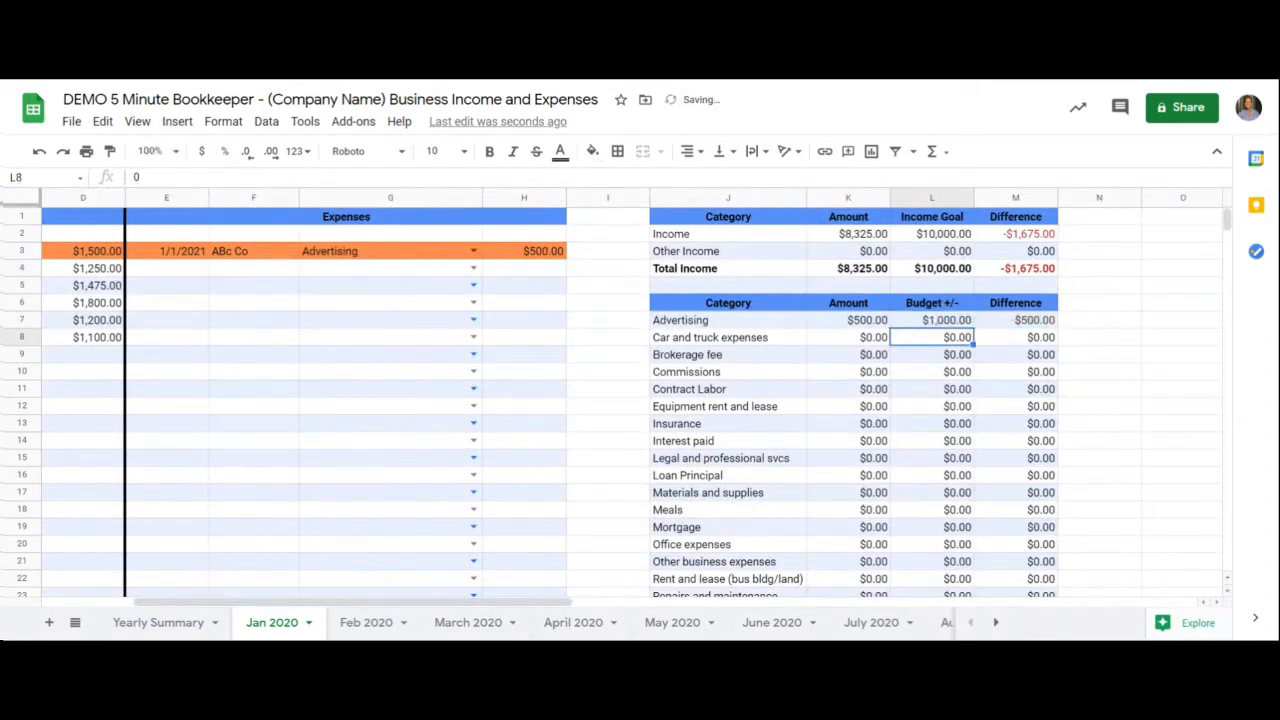
left_click(1026, 319)
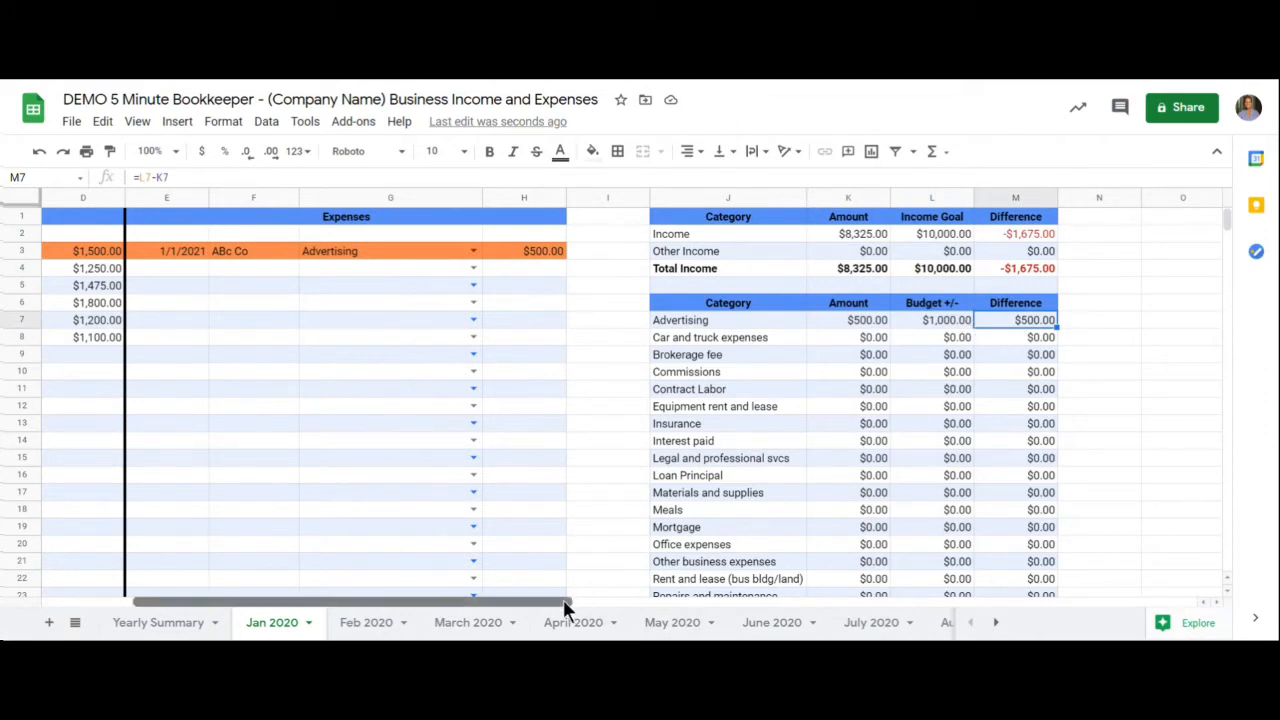
- Enter the date 1/2 and the vendor "XYZ" in the second expense row, row 4
left_click_drag(563, 599, 474, 602)
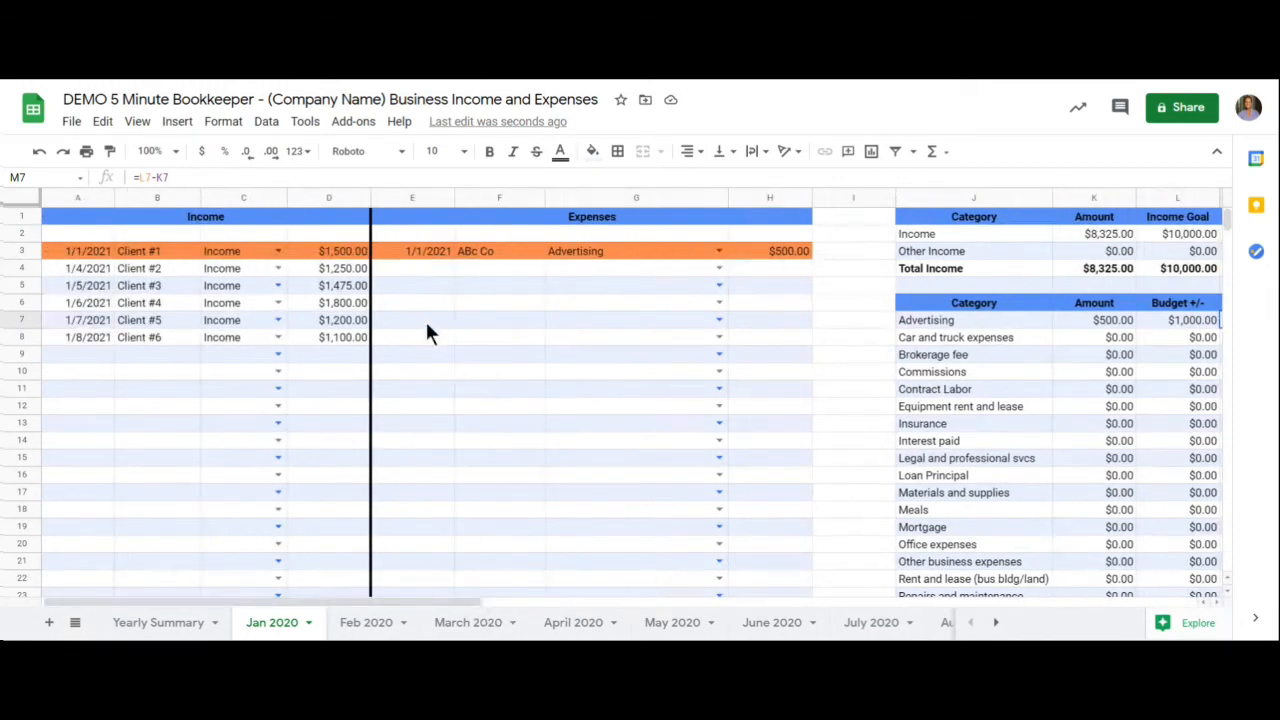
left_click(424, 270)
type("1/2")
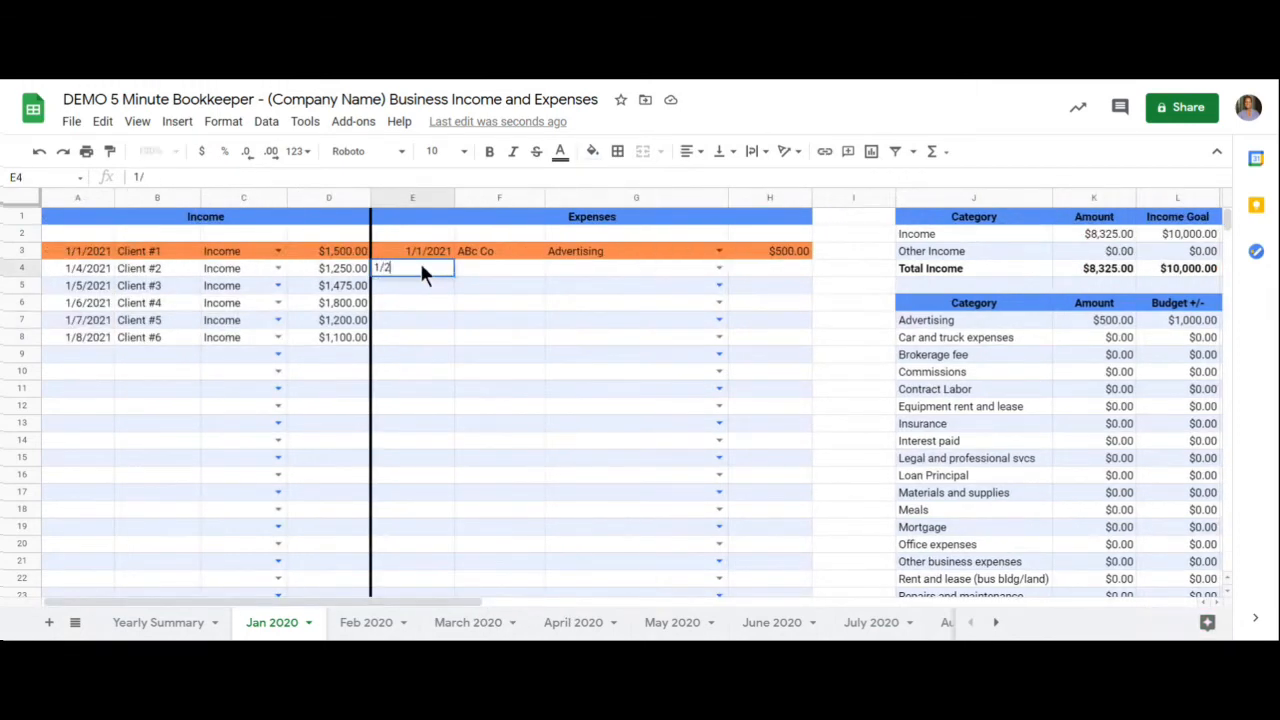
left_click(485, 277)
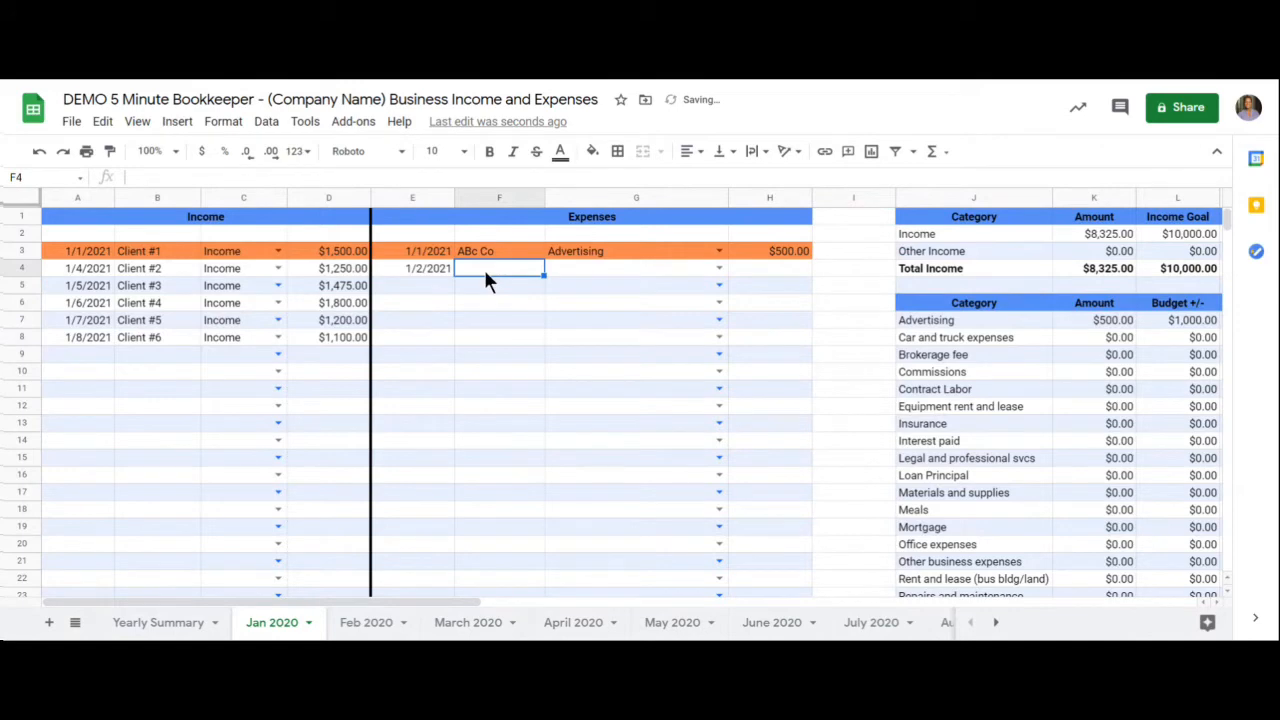
type("XYZ")
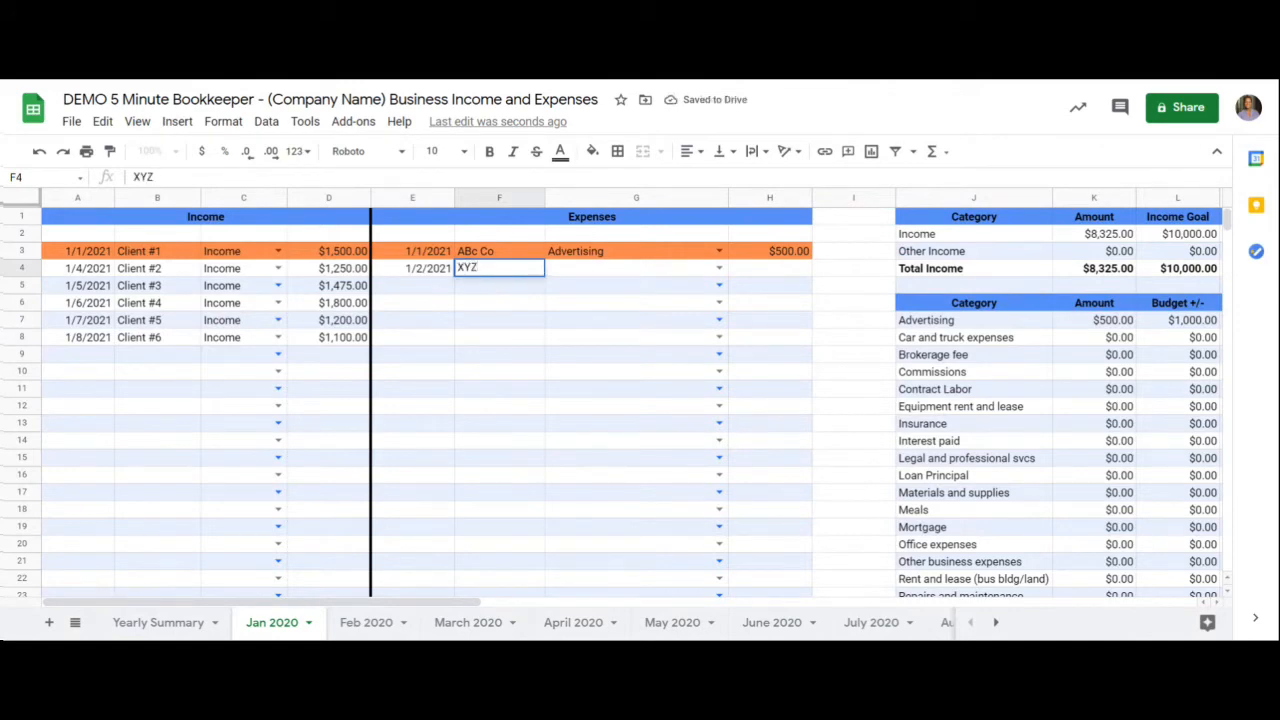
- Categorize the XYZ expense as Office expenses and enter an amount of 100
left_click(718, 269)
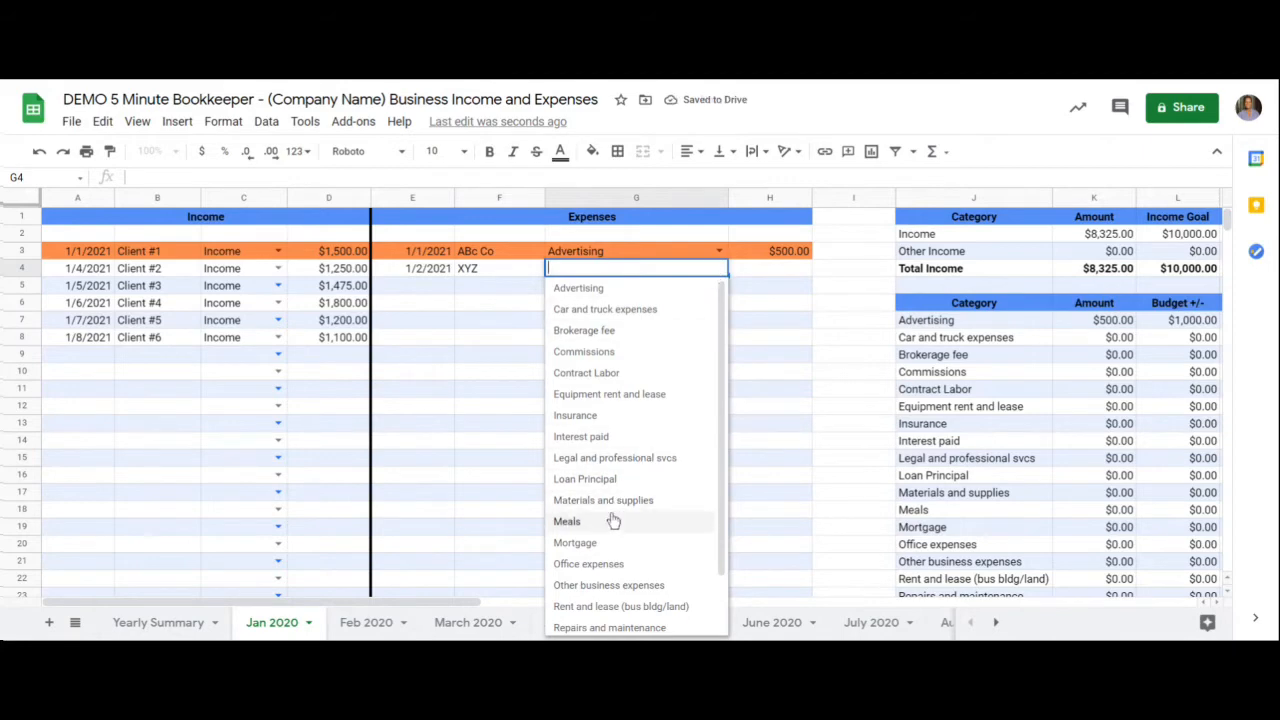
left_click(608, 564)
left_click(754, 276)
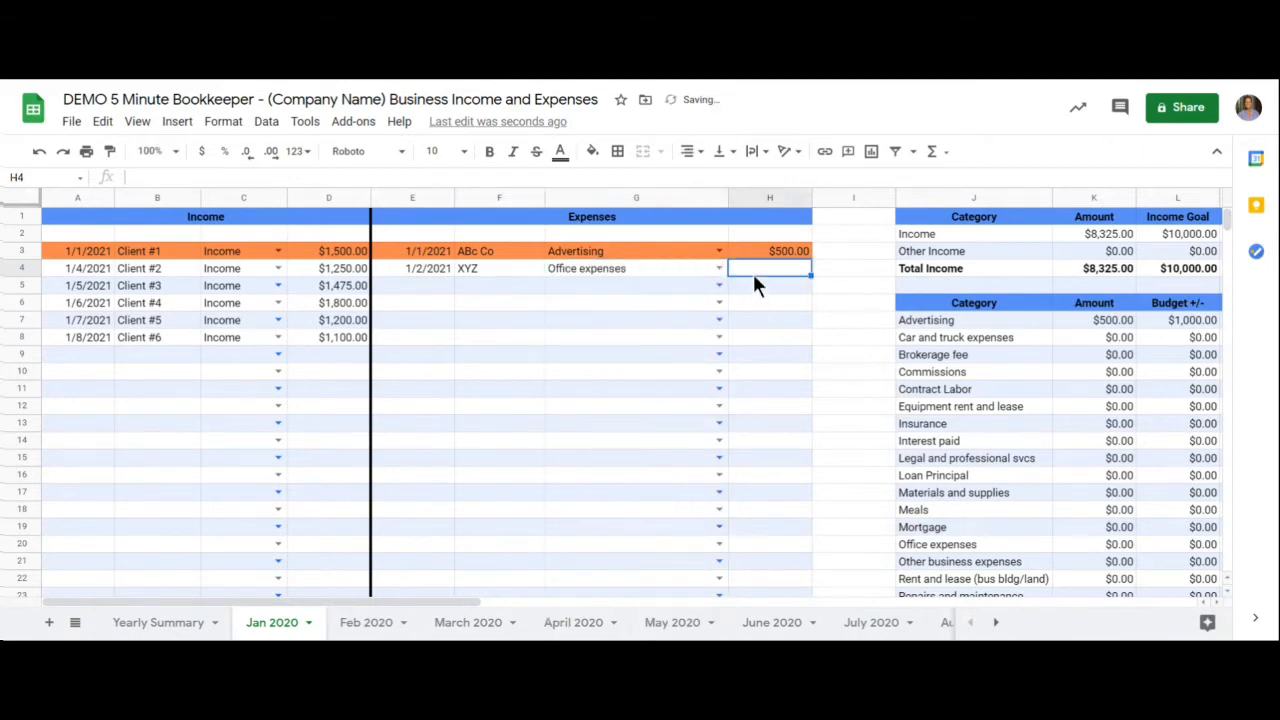
type("100")
key("Return")
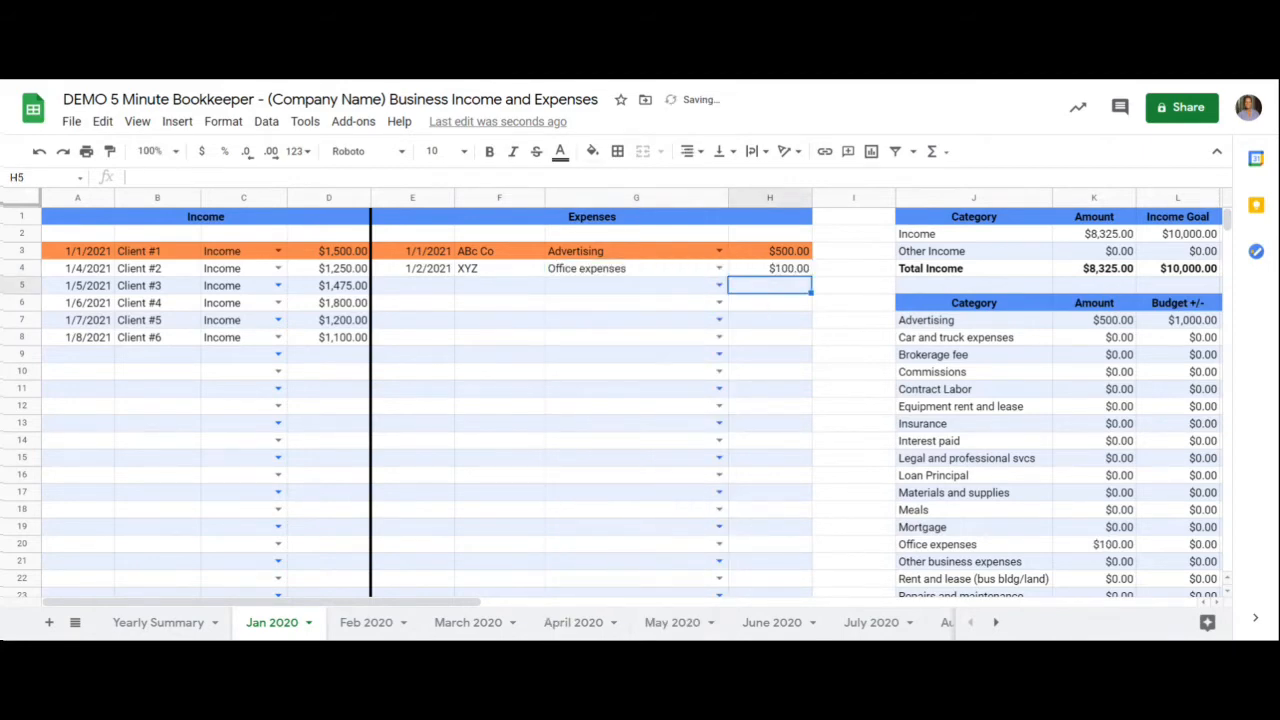
- Set the Office expenses category's budget in the monthly summary to 125
left_click_drag(470, 602, 577, 600)
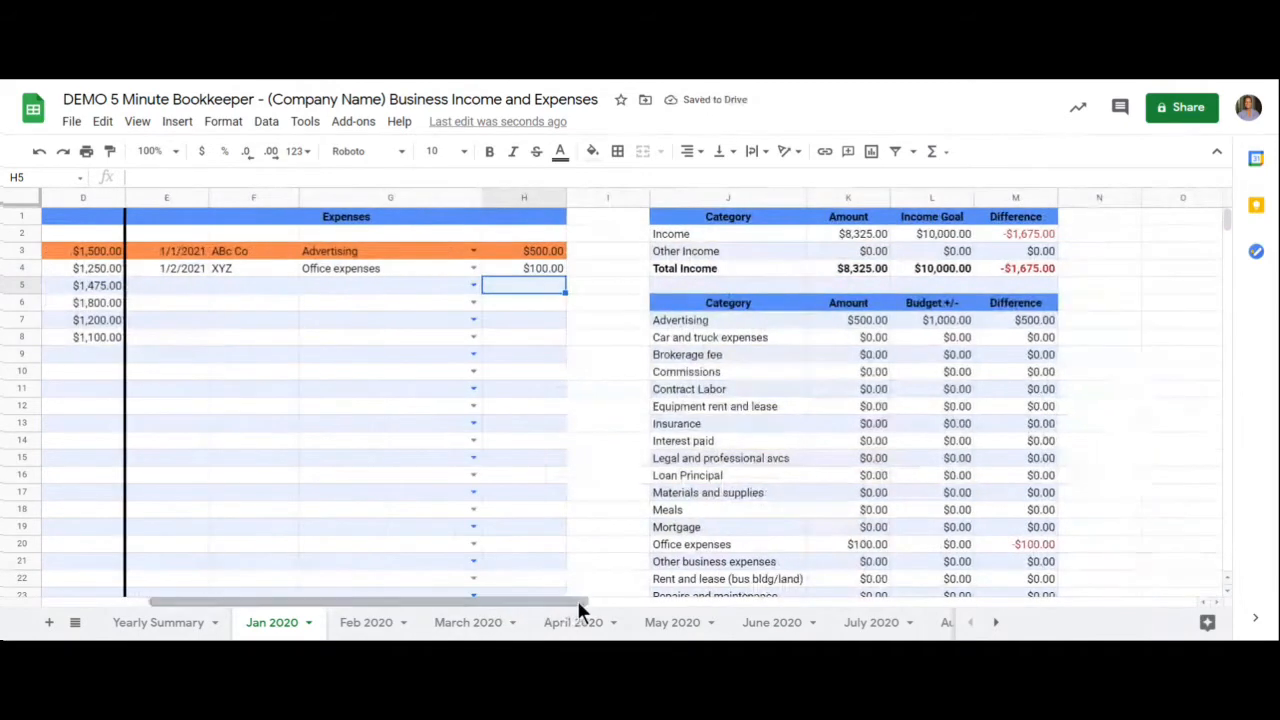
scroll(697, 580, "down", 2)
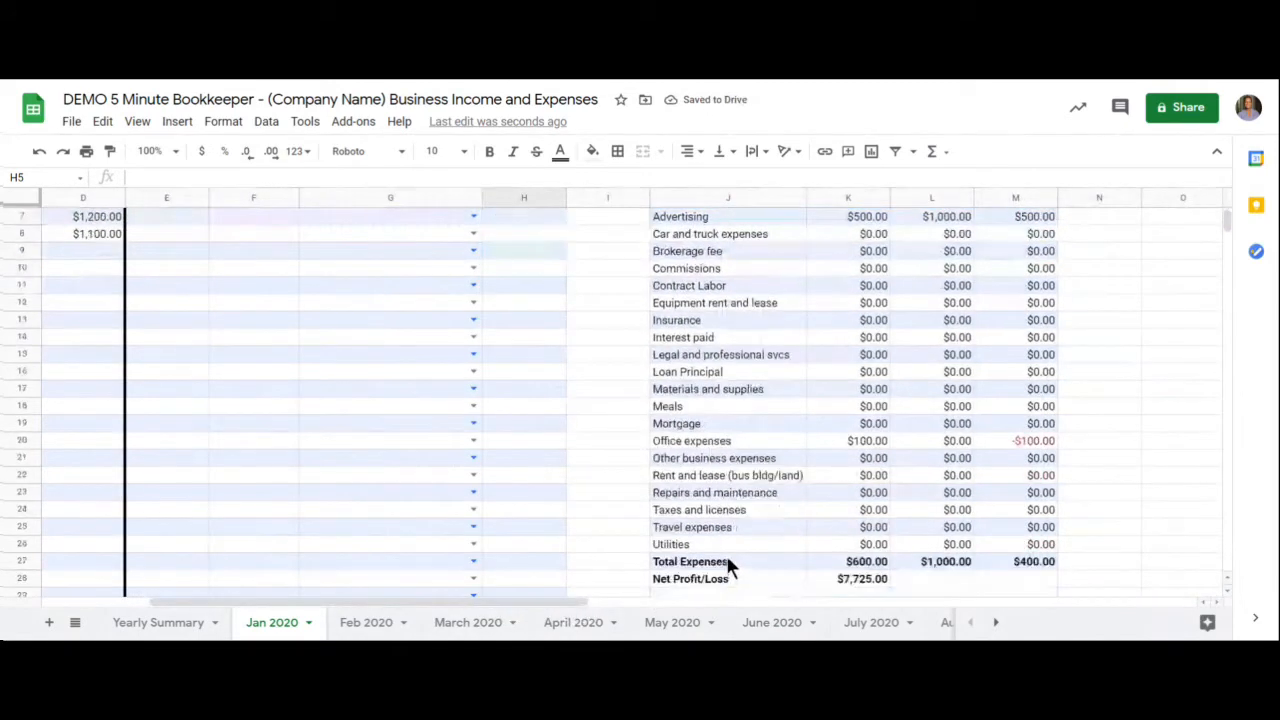
left_click(846, 441)
left_click(958, 446)
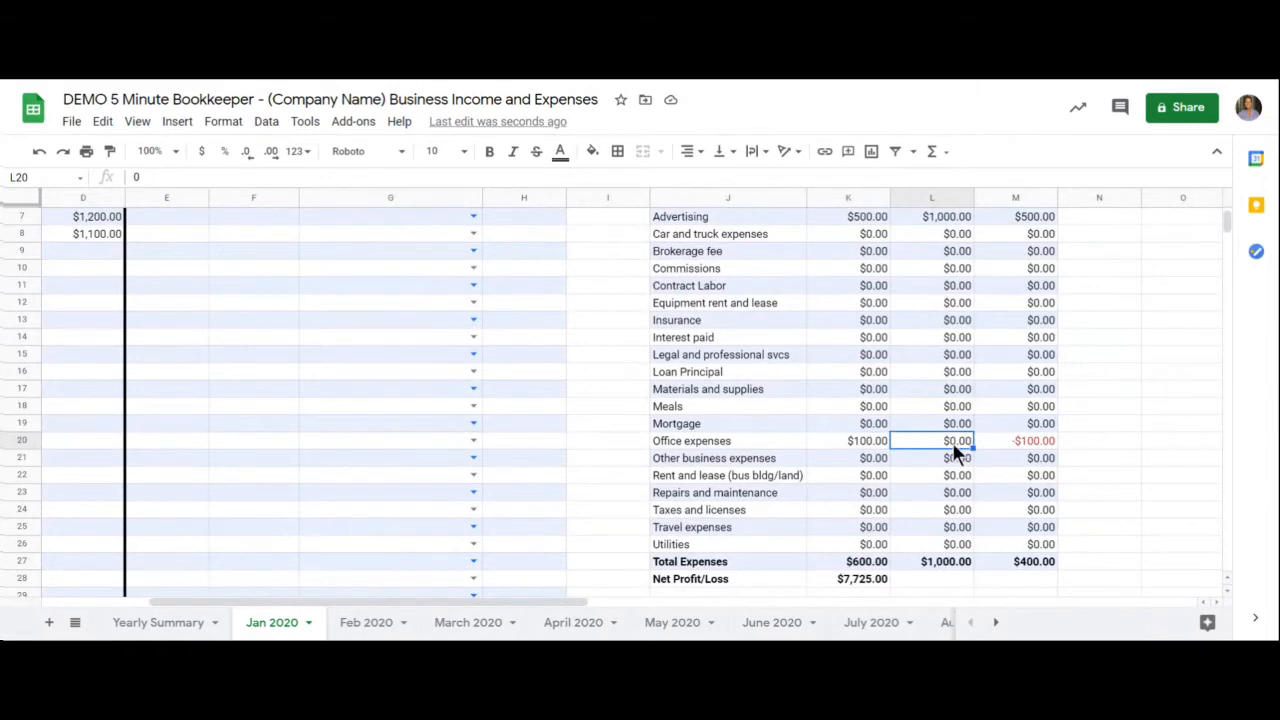
type("125")
key("Return")
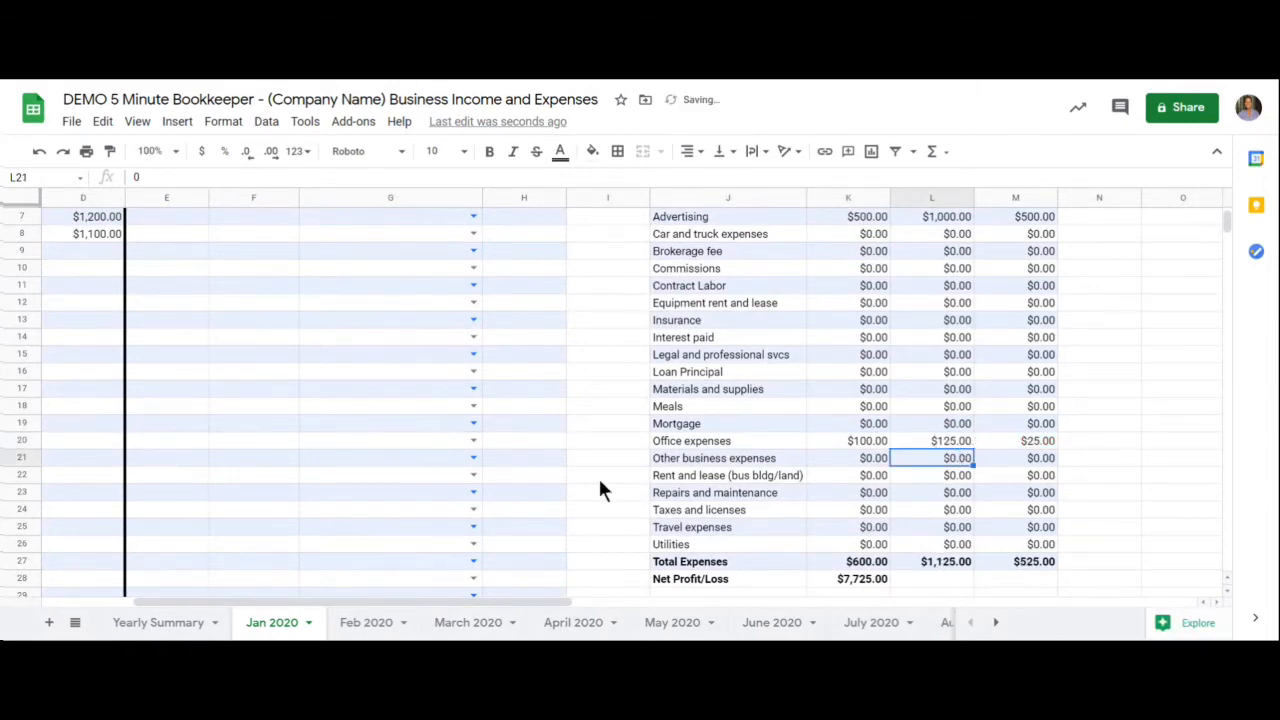
- Enter the date 1/4 and the vendor "VA" in the third expense row, row 5
scroll(418, 492, "up", 2)
left_click(171, 284)
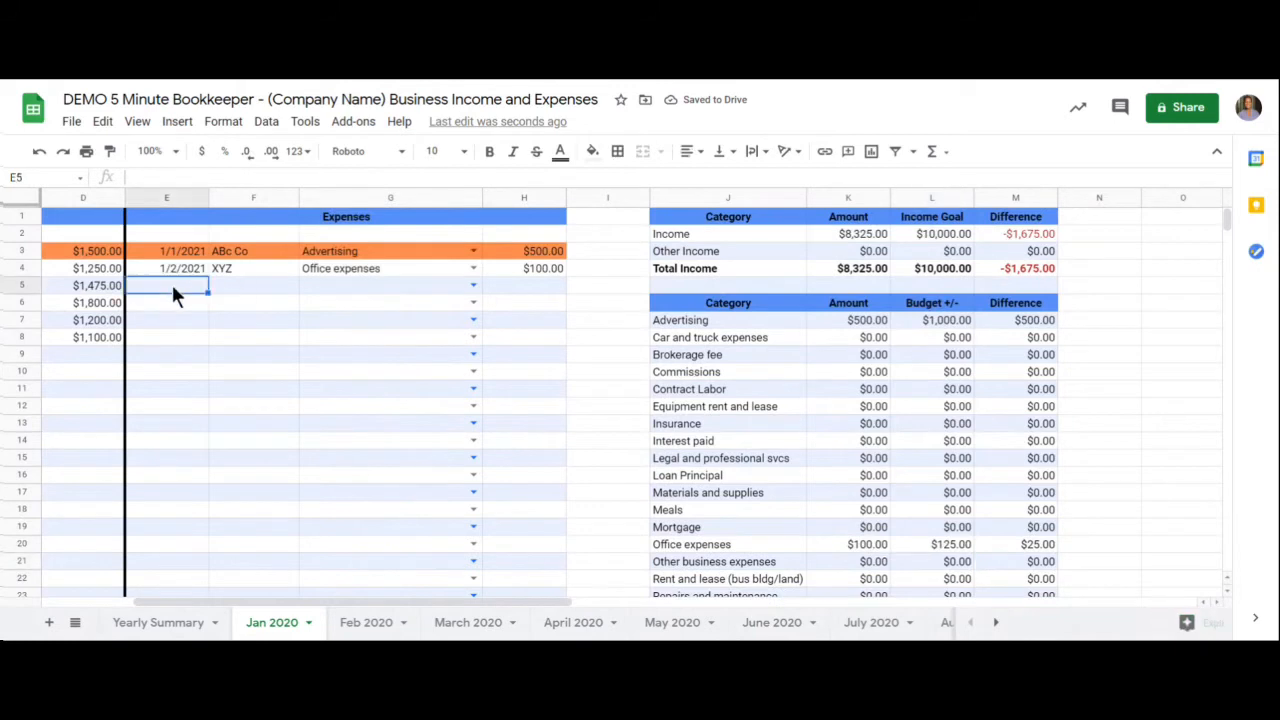
type("1/4")
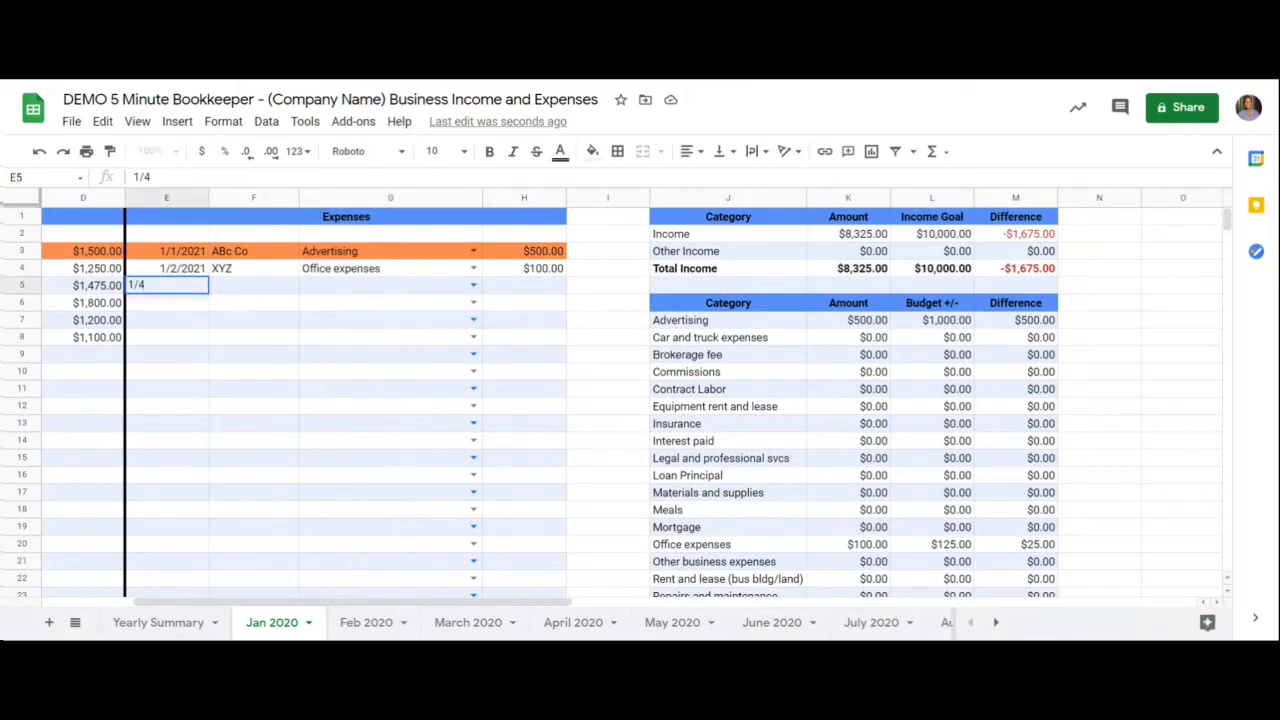
left_click(250, 287)
type("VA")
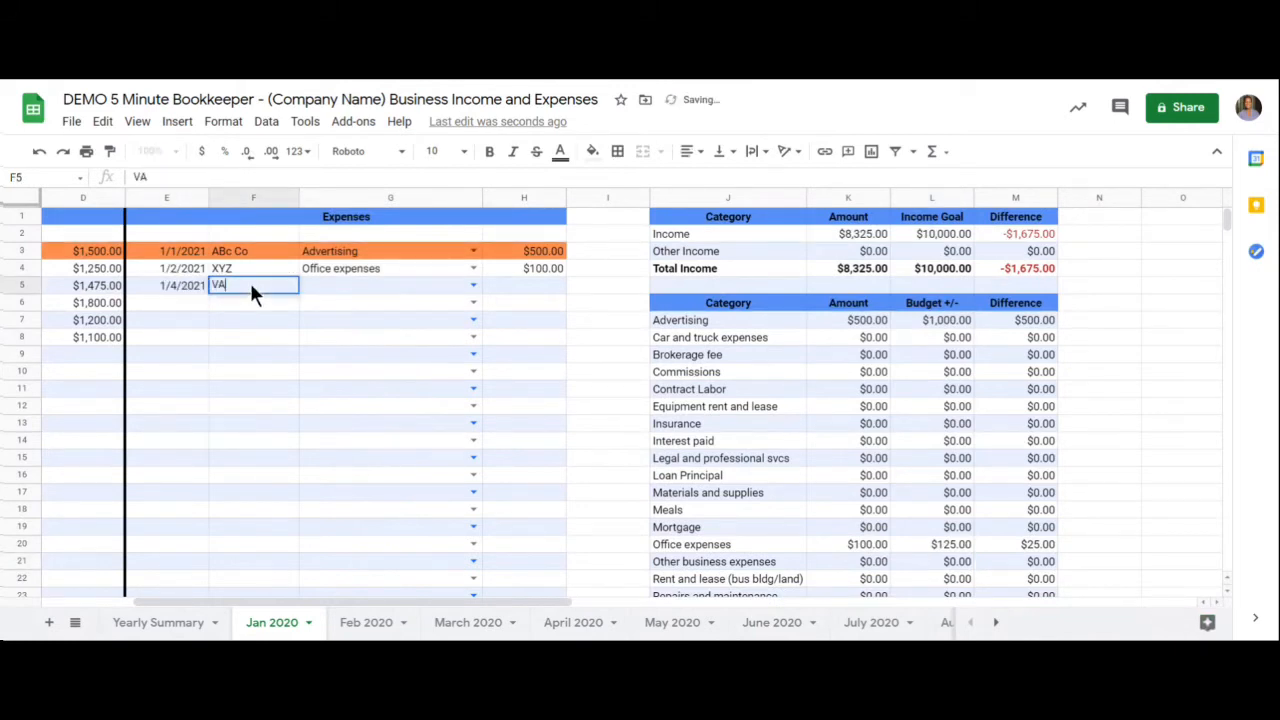
- Categorize the VA expense as Contract Labor and enter an amount of 550
left_click(473, 285)
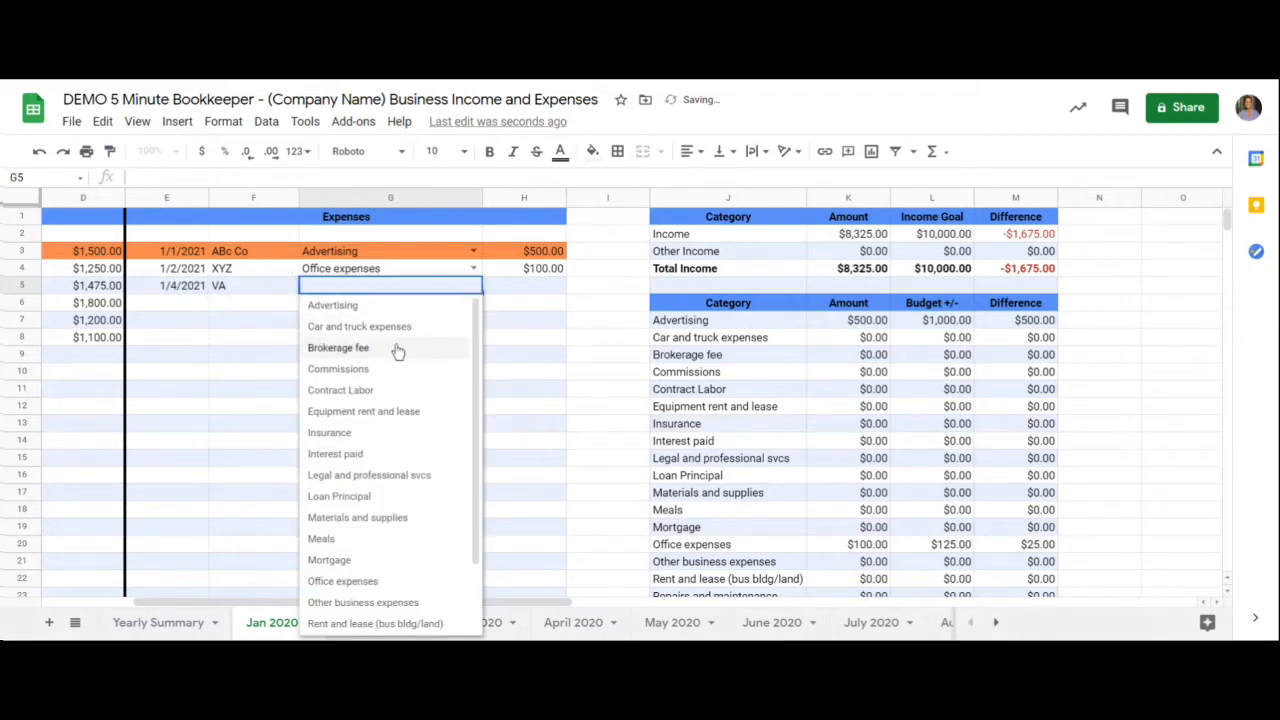
left_click(372, 392)
left_click(518, 292)
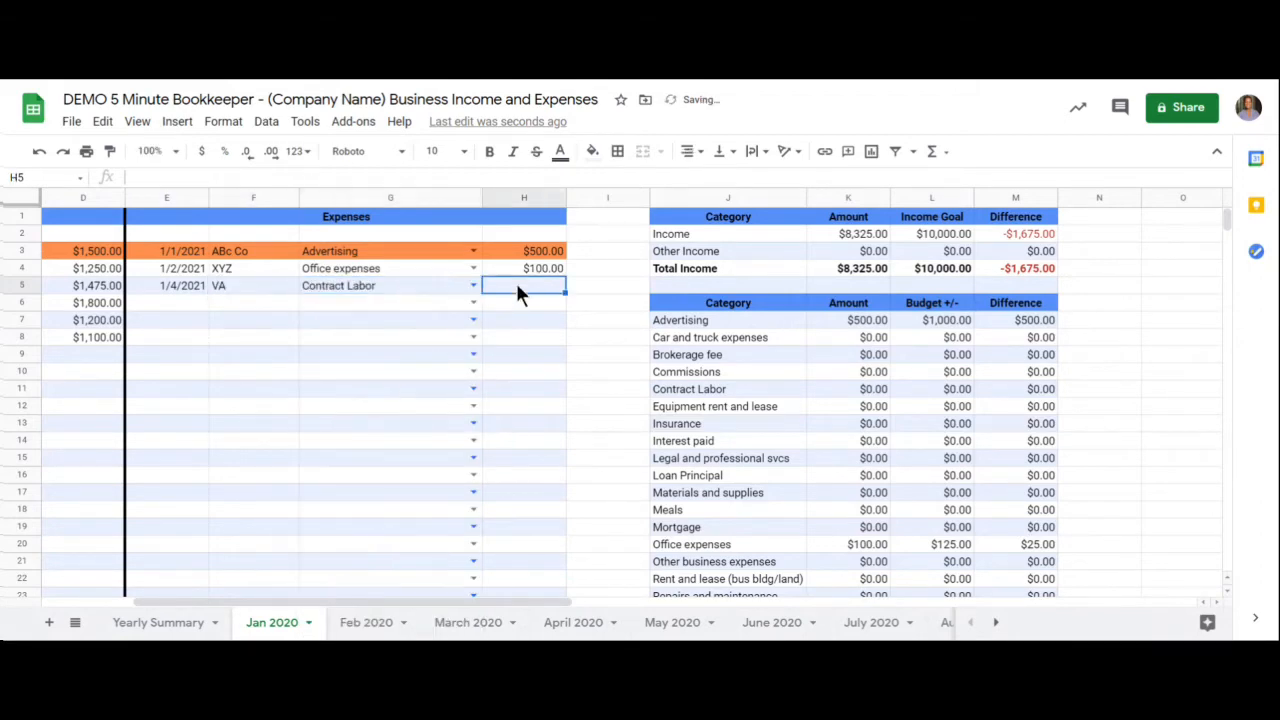
type("550")
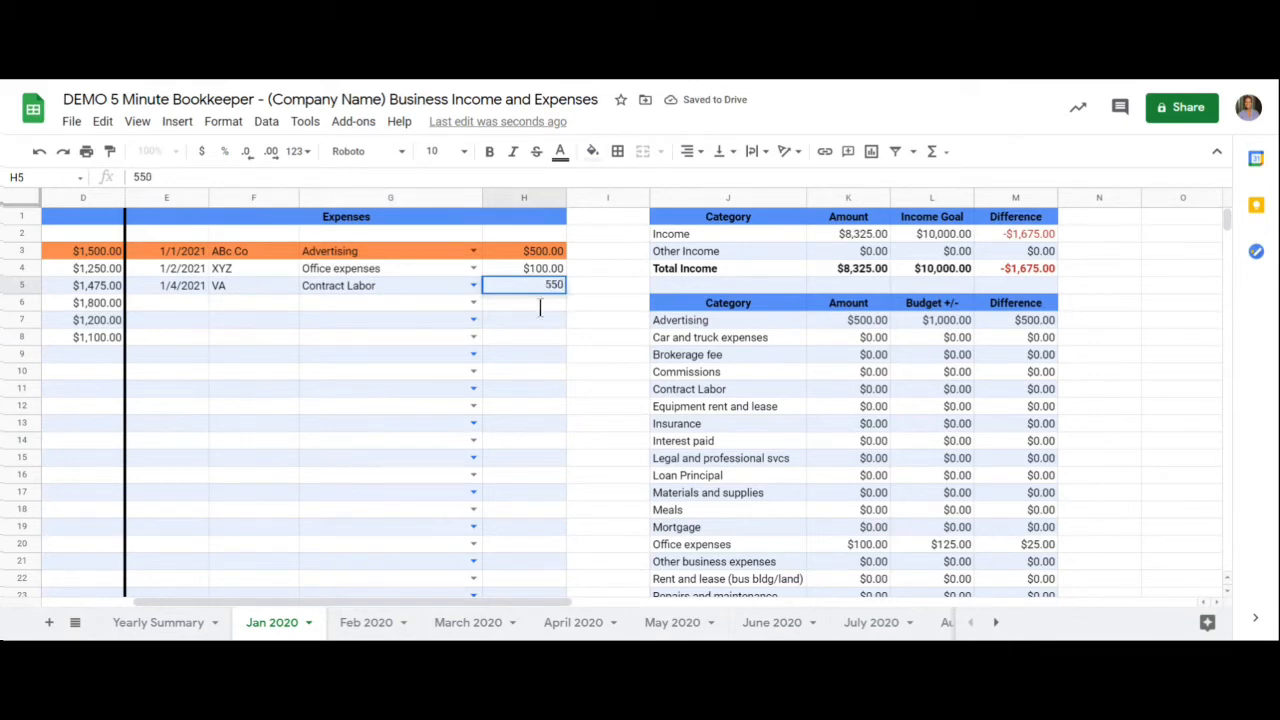
- Check the Contract Labor amount in the monthly summary and set that category's budget to 550
left_click(775, 393)
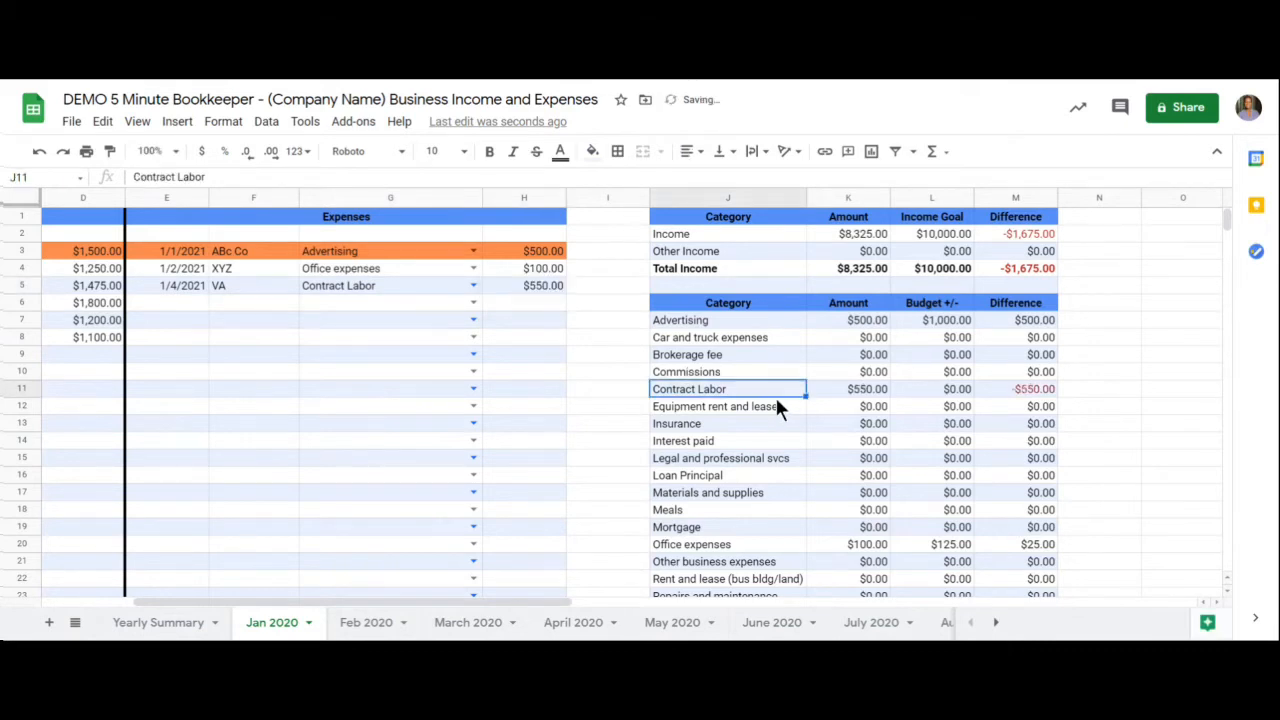
left_click(858, 392)
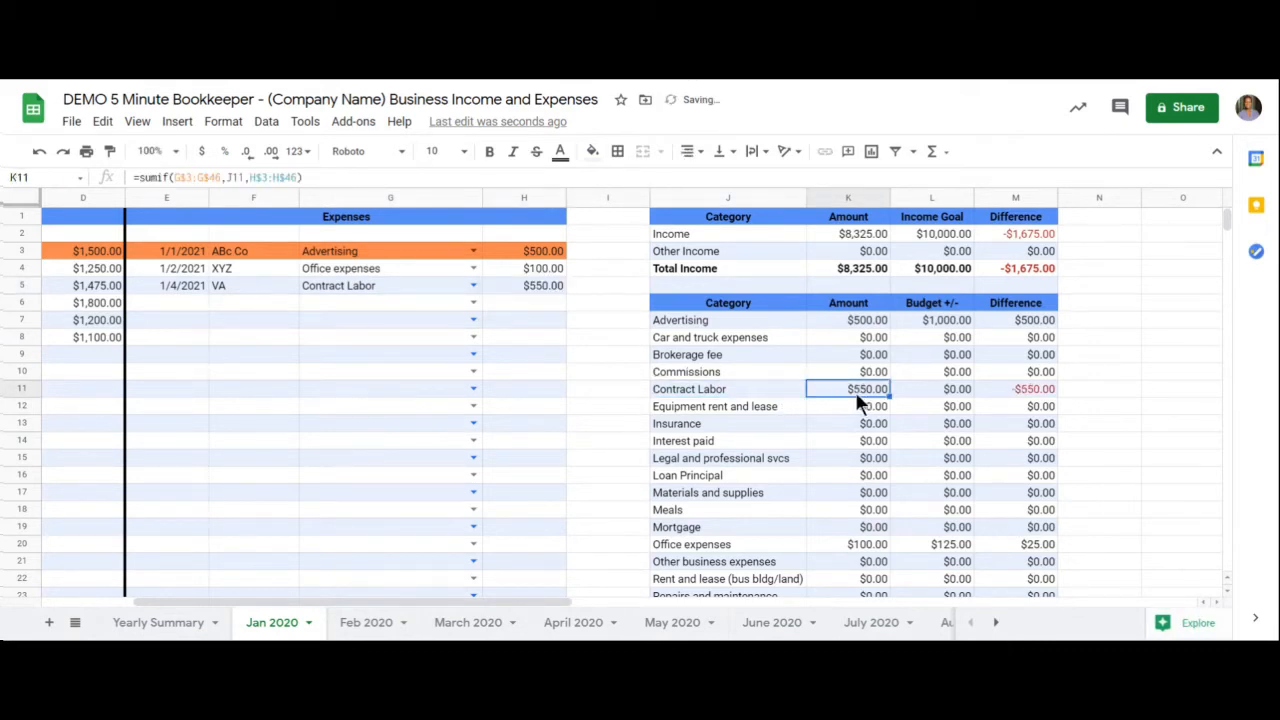
left_click(919, 386)
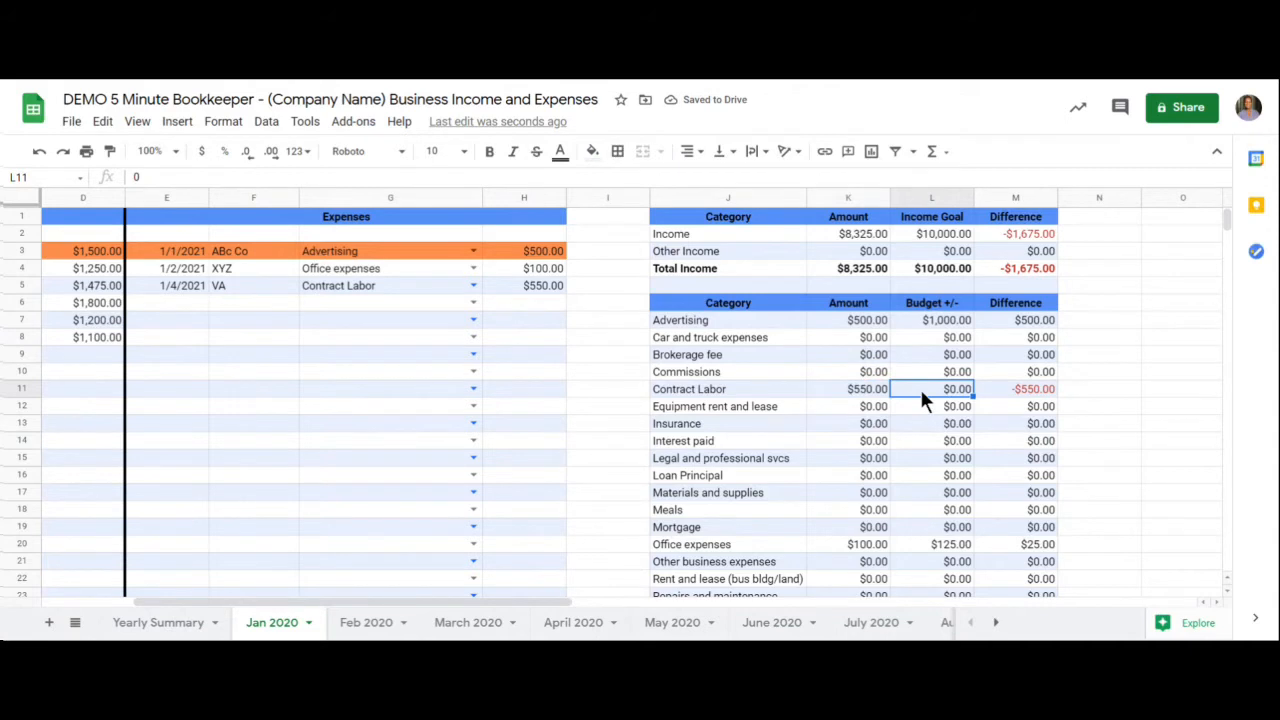
type("550")
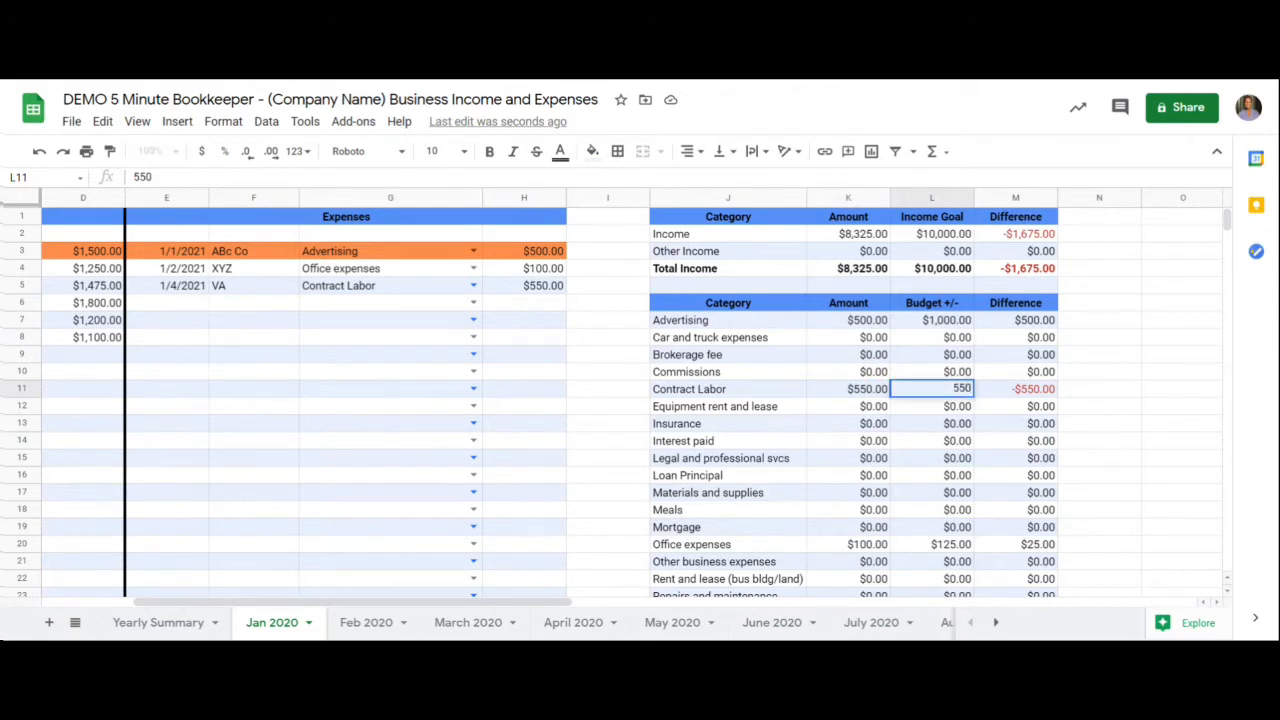
key("Return")
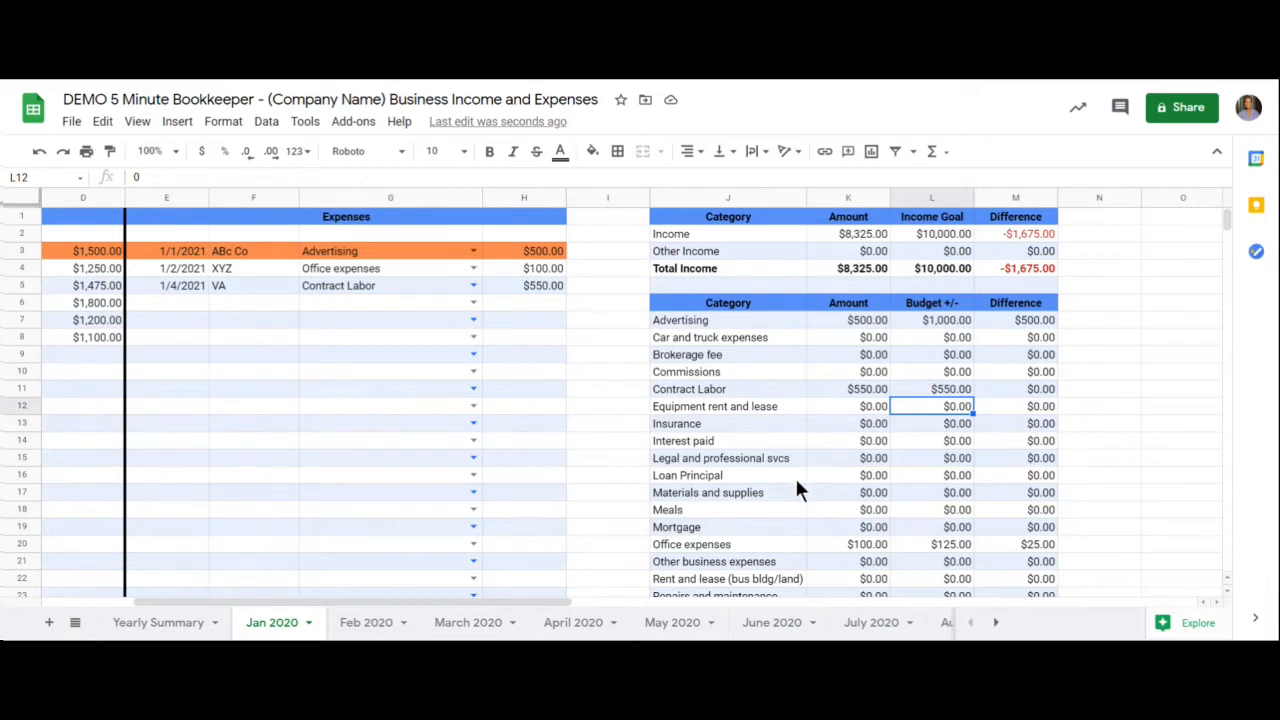
- Fill the VA expense from row 5 down through row 11 and change row 6 to a Meals expense of 50
left_click_drag(200, 286, 563, 390)
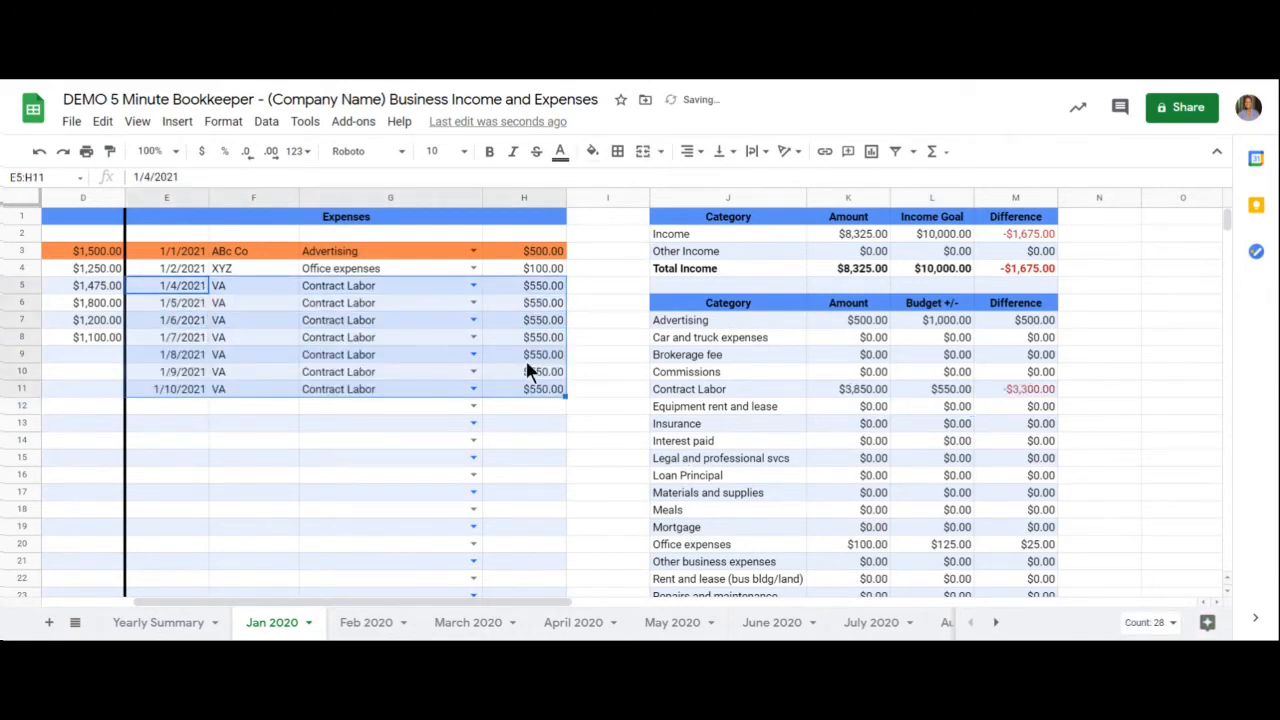
left_click(472, 303)
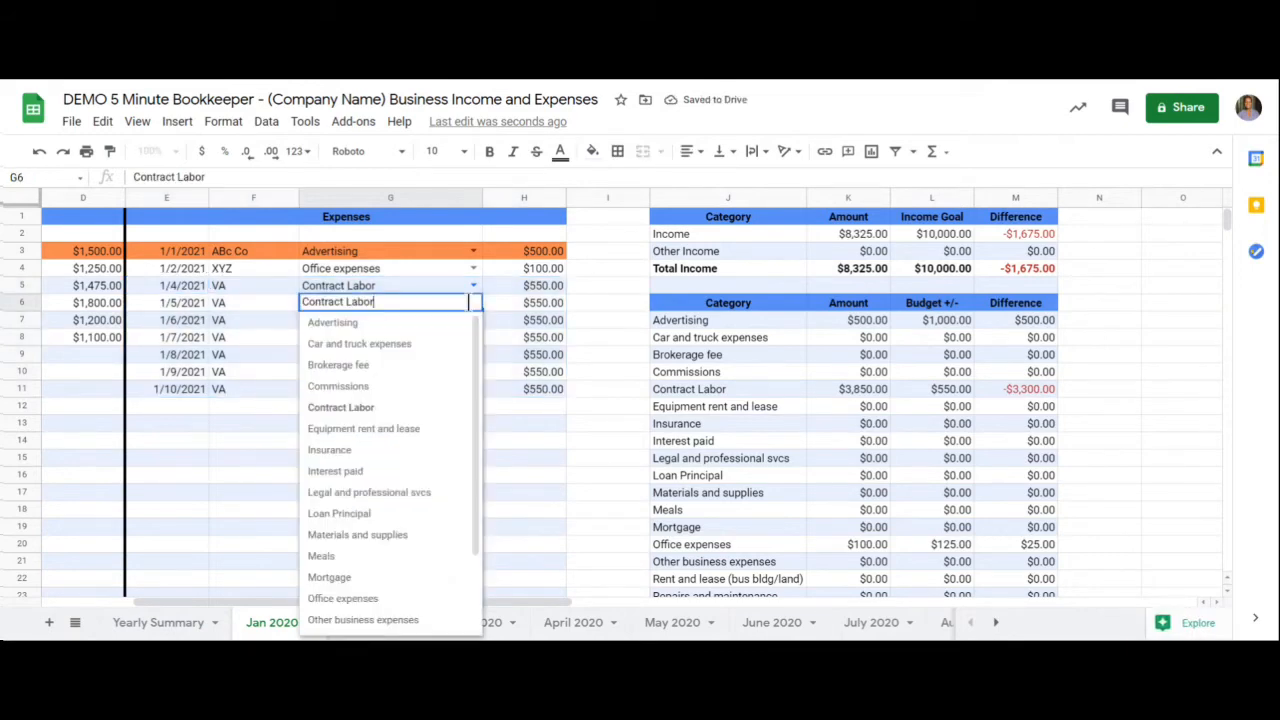
left_click(322, 556)
left_click(523, 303)
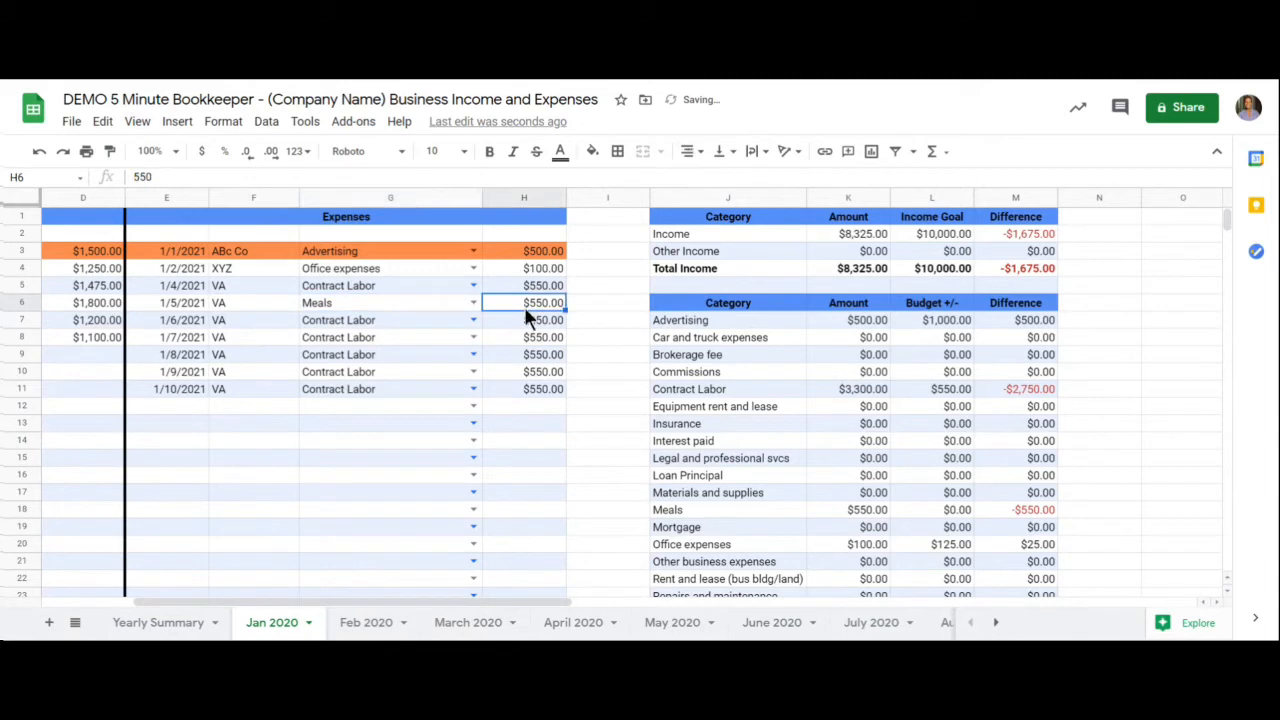
type("5")
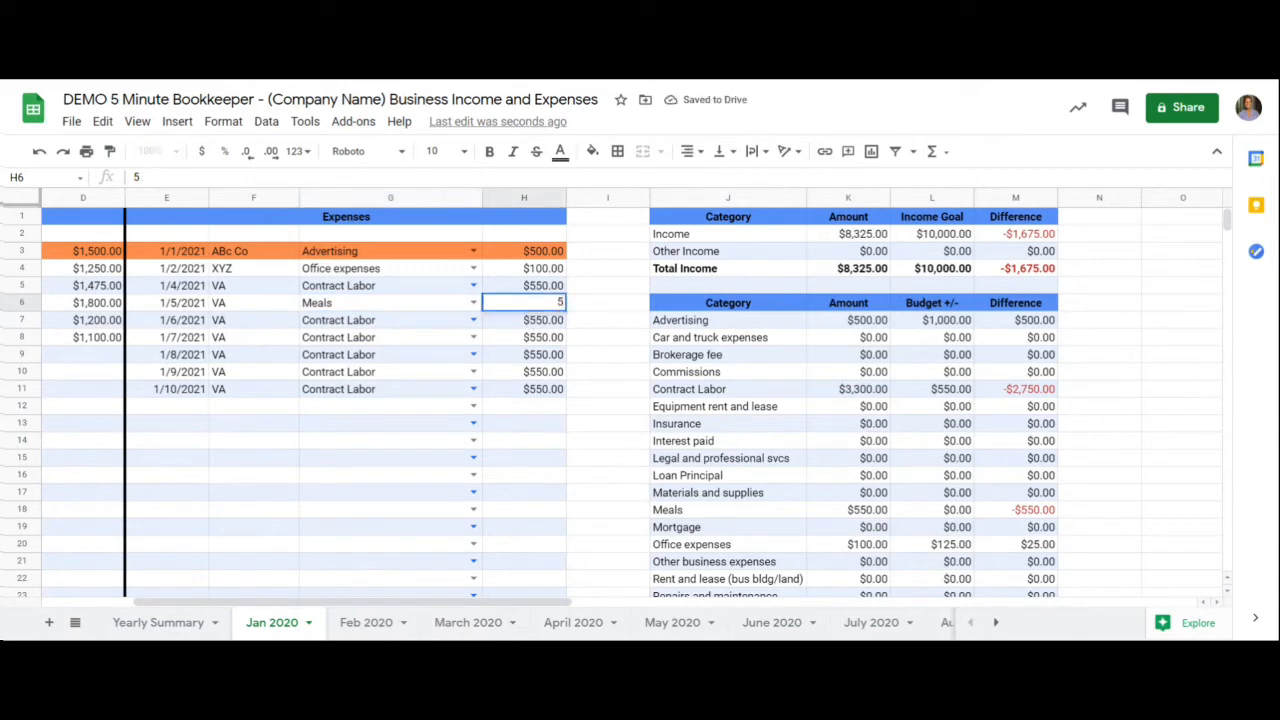
type("0")
key("Return")
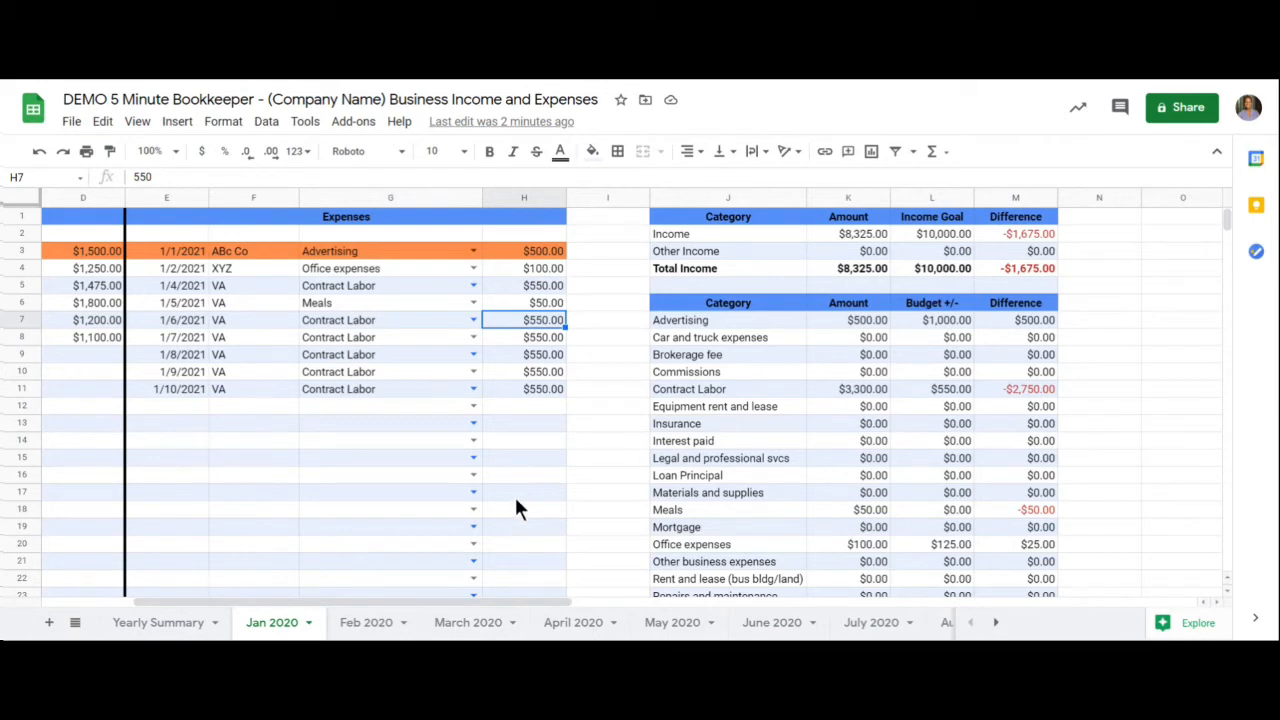
- Change the row 7 expense's category to Legal and professional svcs and its amount to 1000
left_click(472, 320)
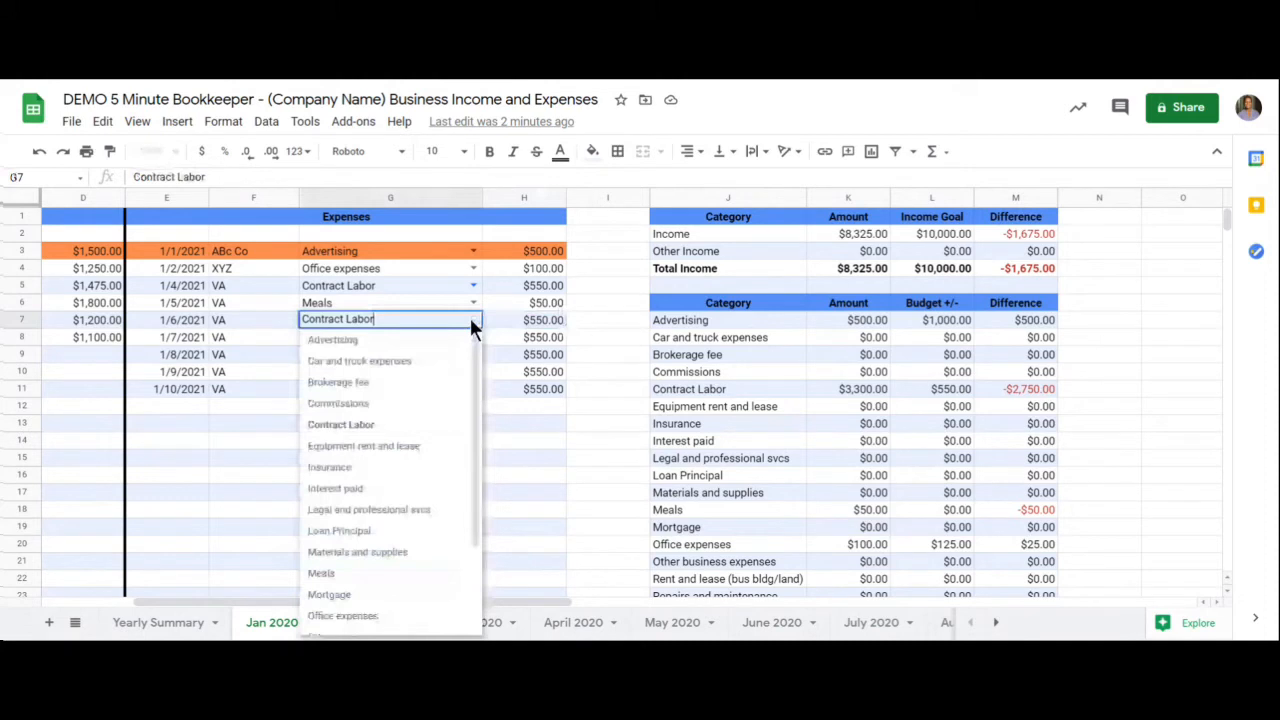
left_click(424, 513)
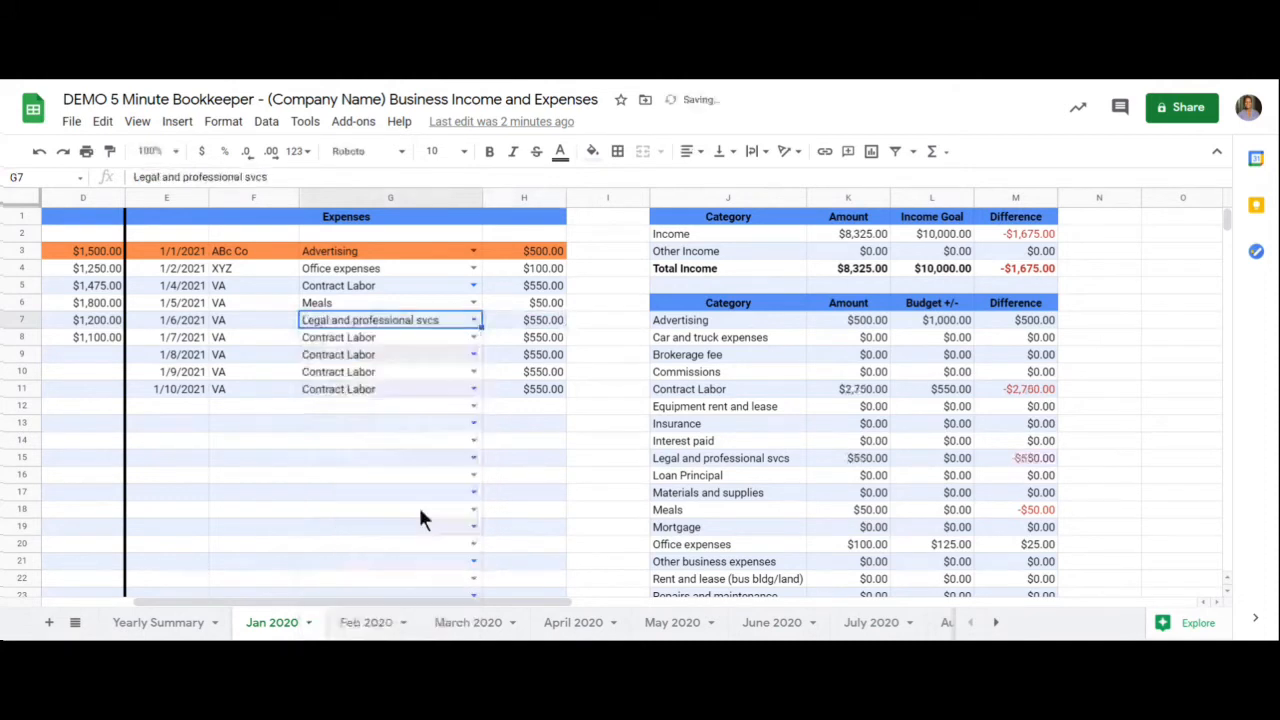
left_click(518, 322)
type("1000")
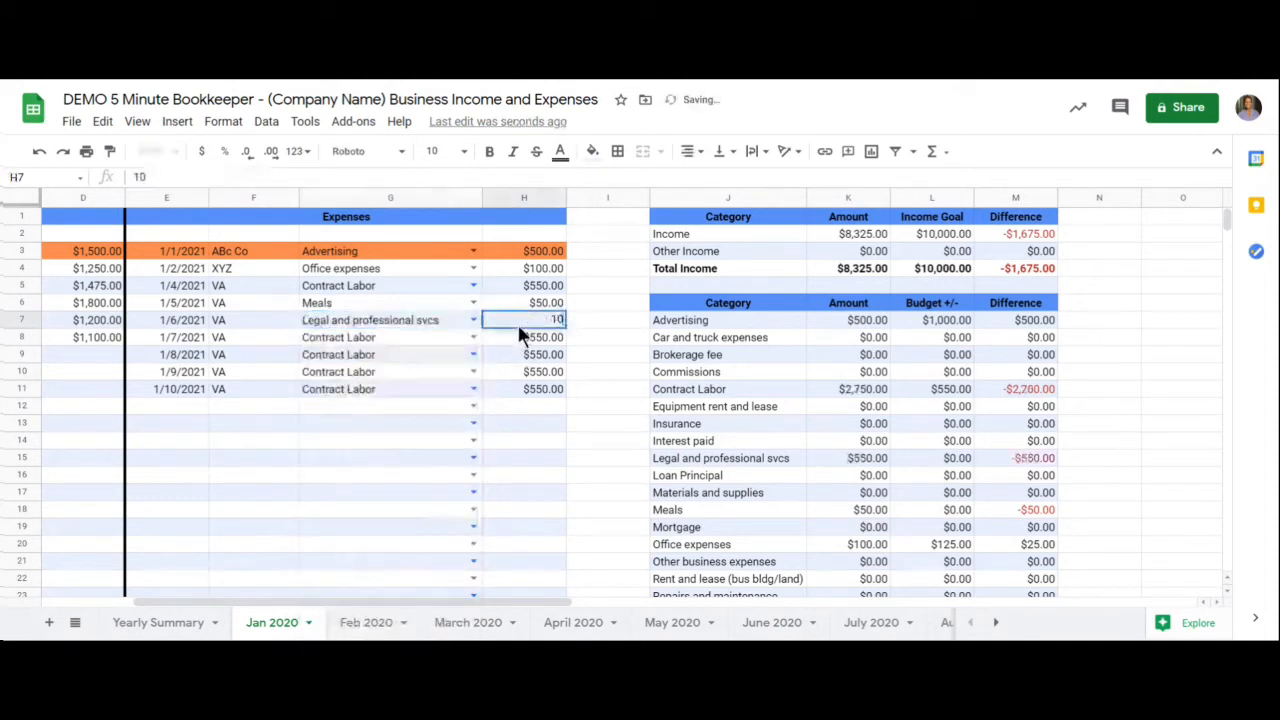
key("Return")
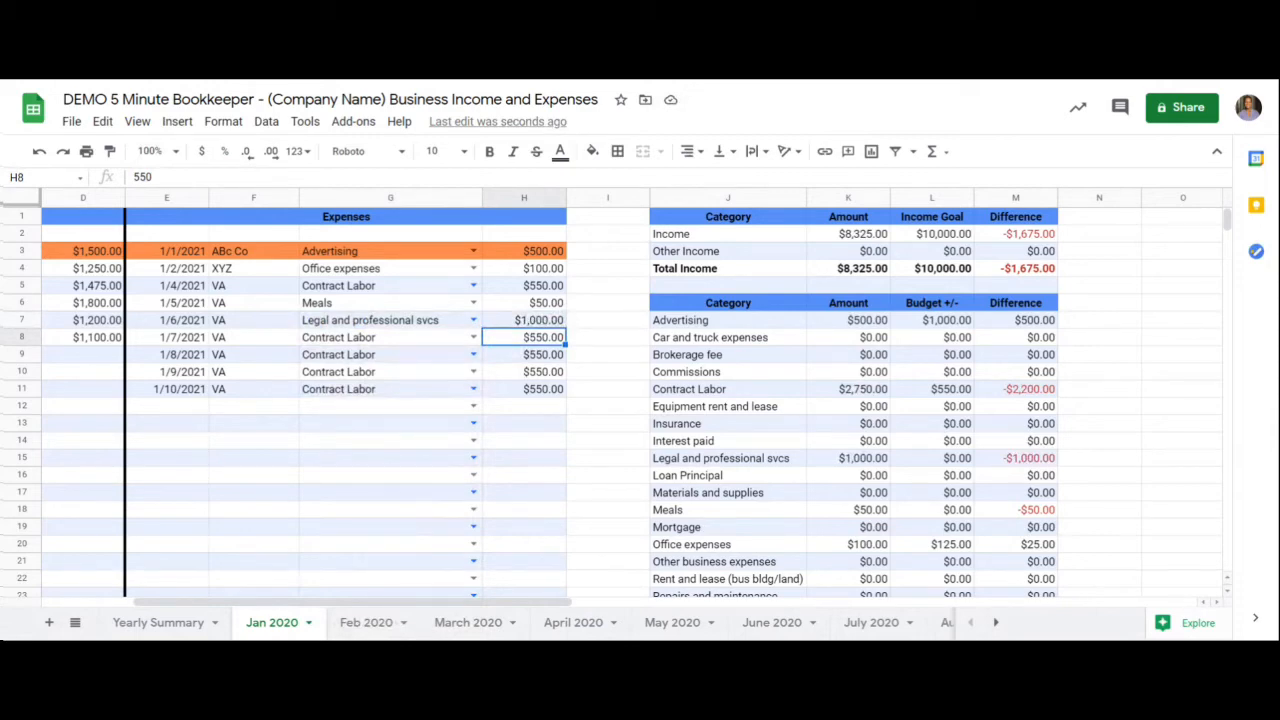
- Copy the January Advertising budget of $1,000.00 and paste it into the Advertising budget cell on the Feb 2020 sheet
left_click(927, 320)
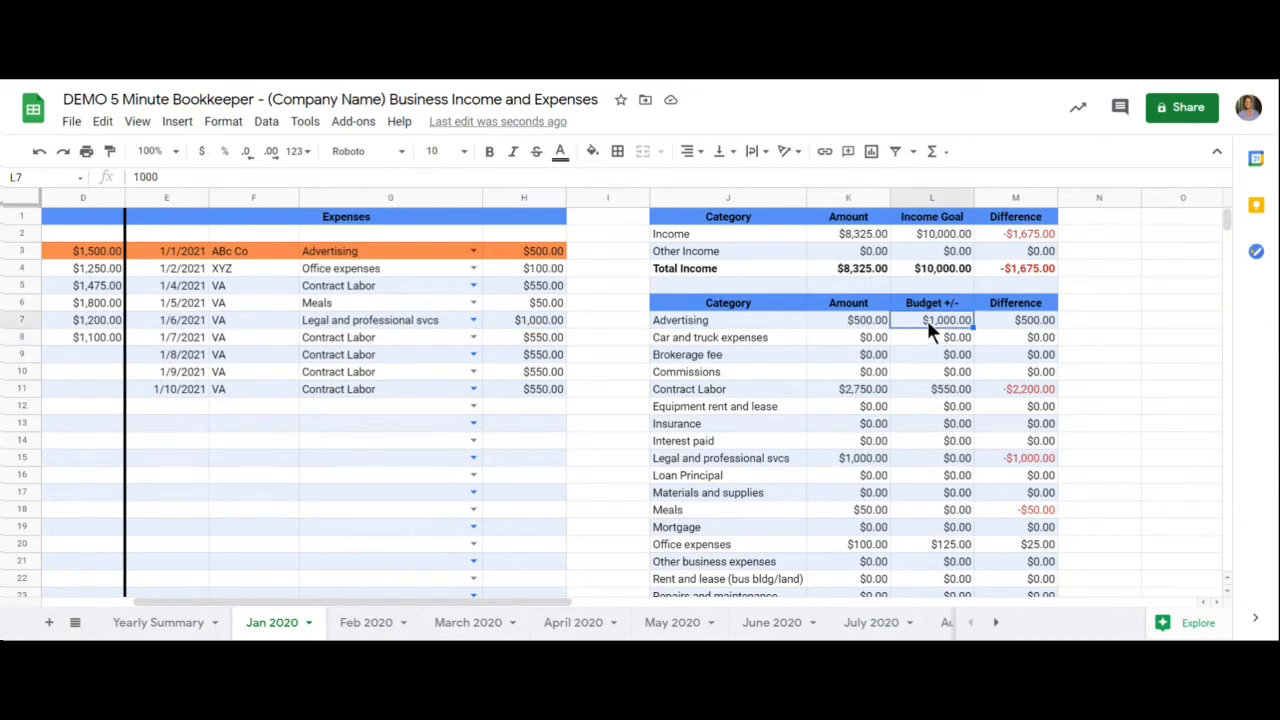
right_click(926, 320)
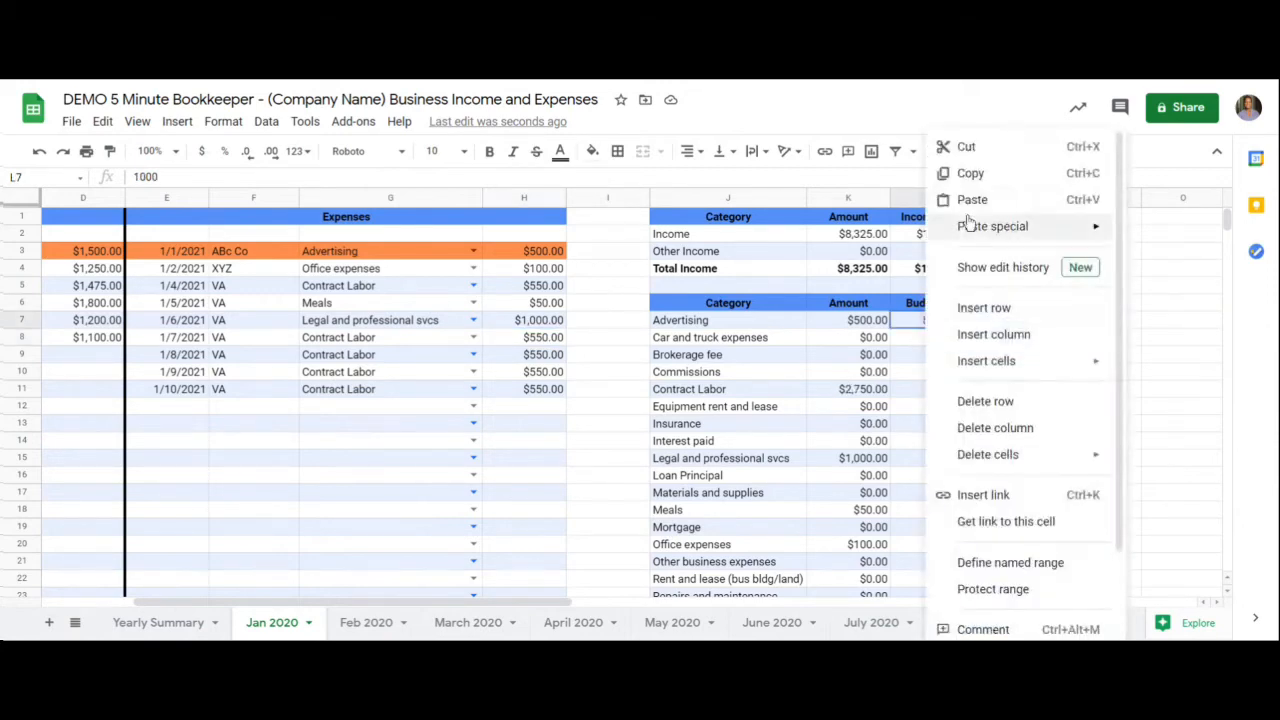
left_click(963, 177)
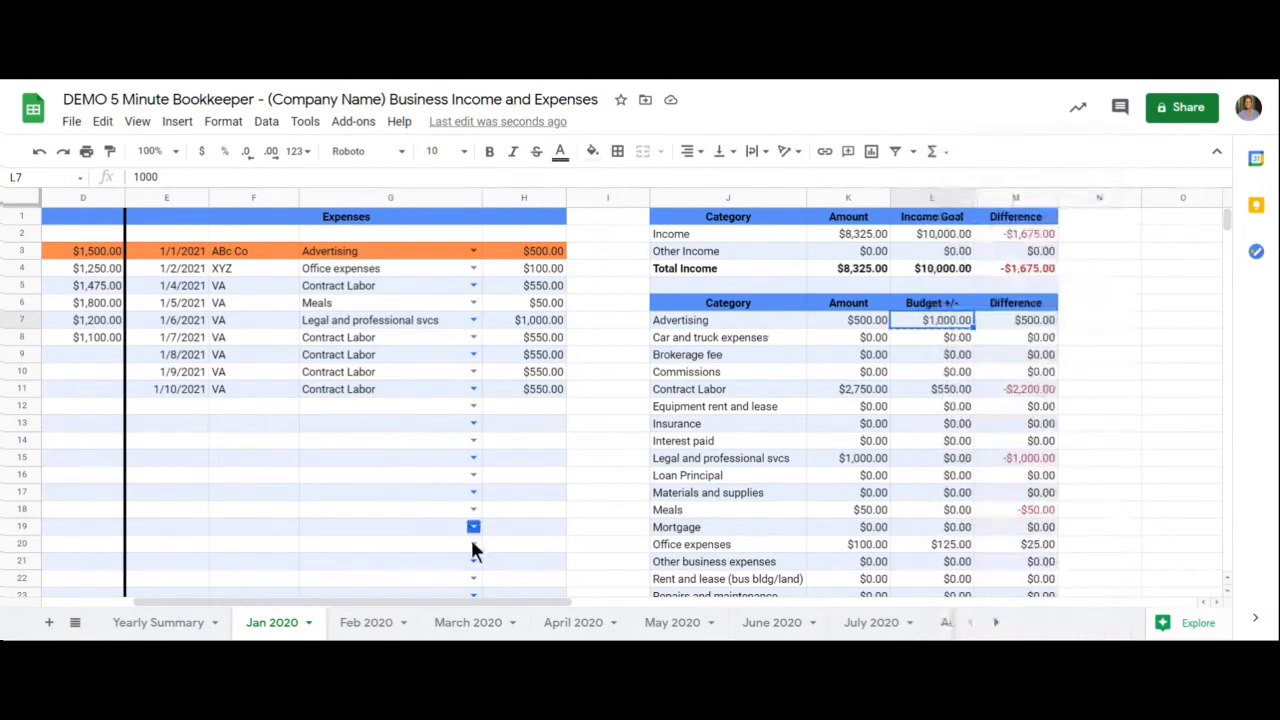
left_click(386, 625)
left_click(1091, 318)
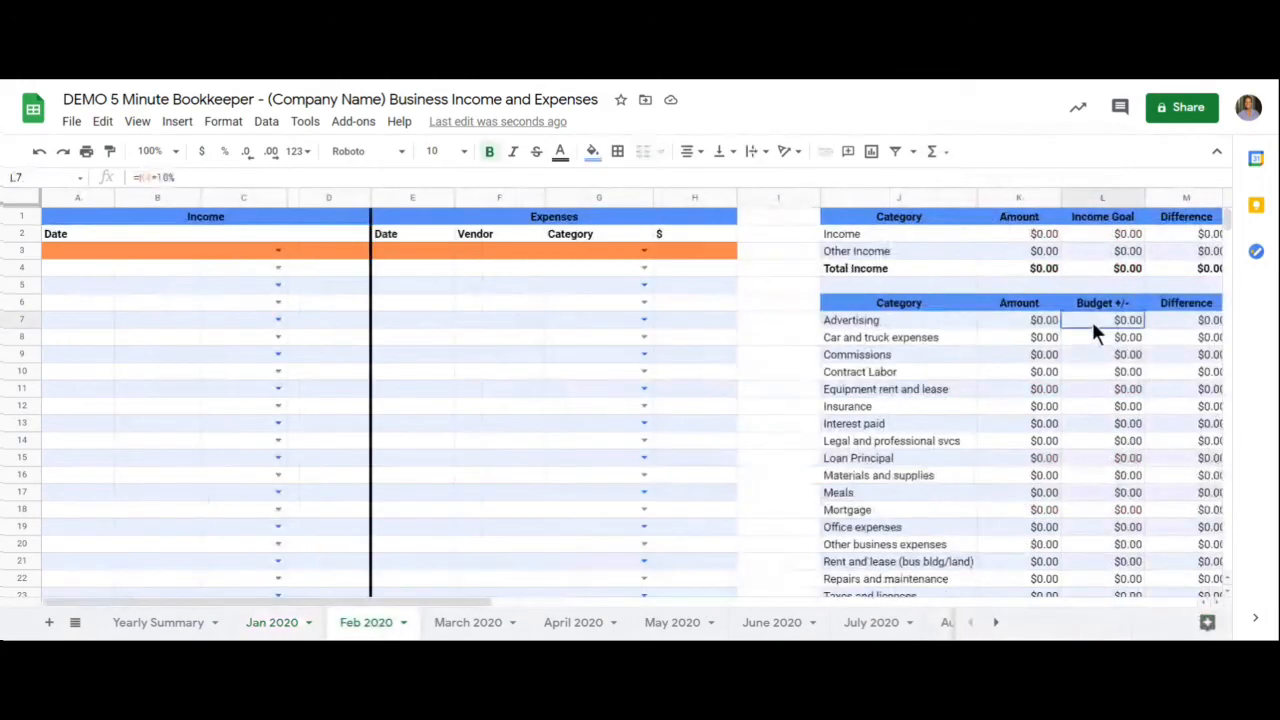
right_click(1093, 318)
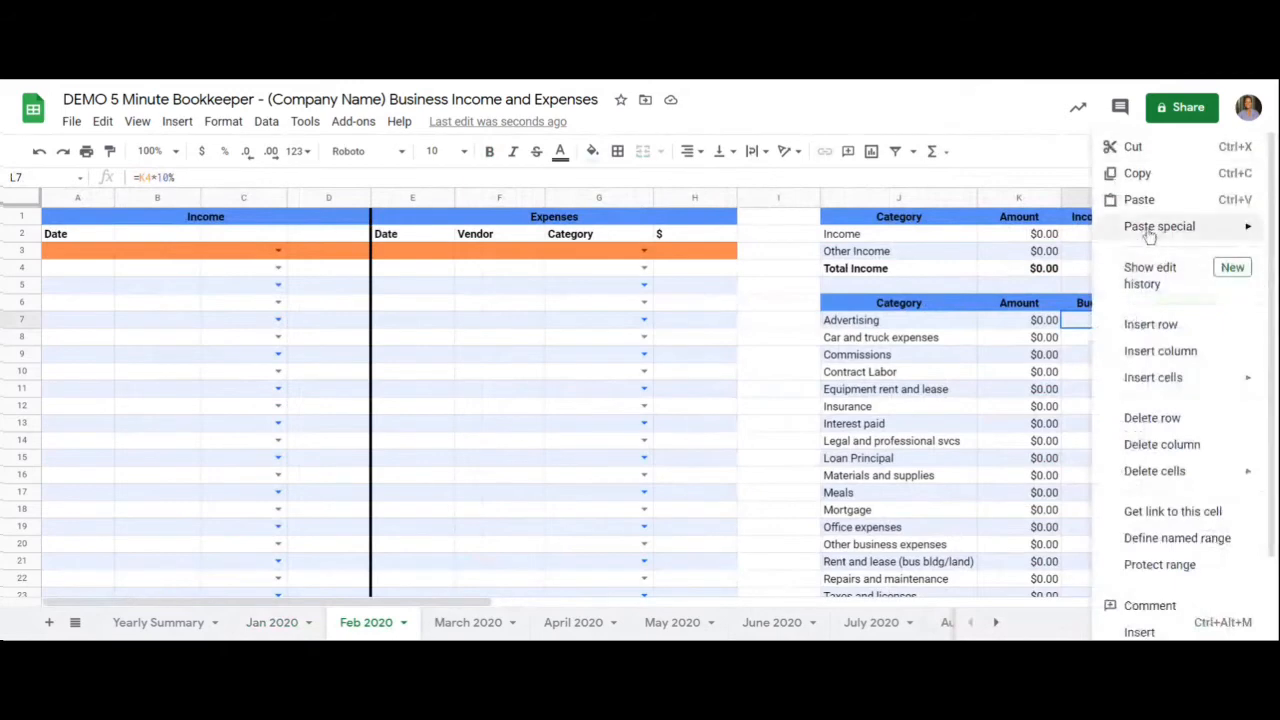
left_click(1139, 201)
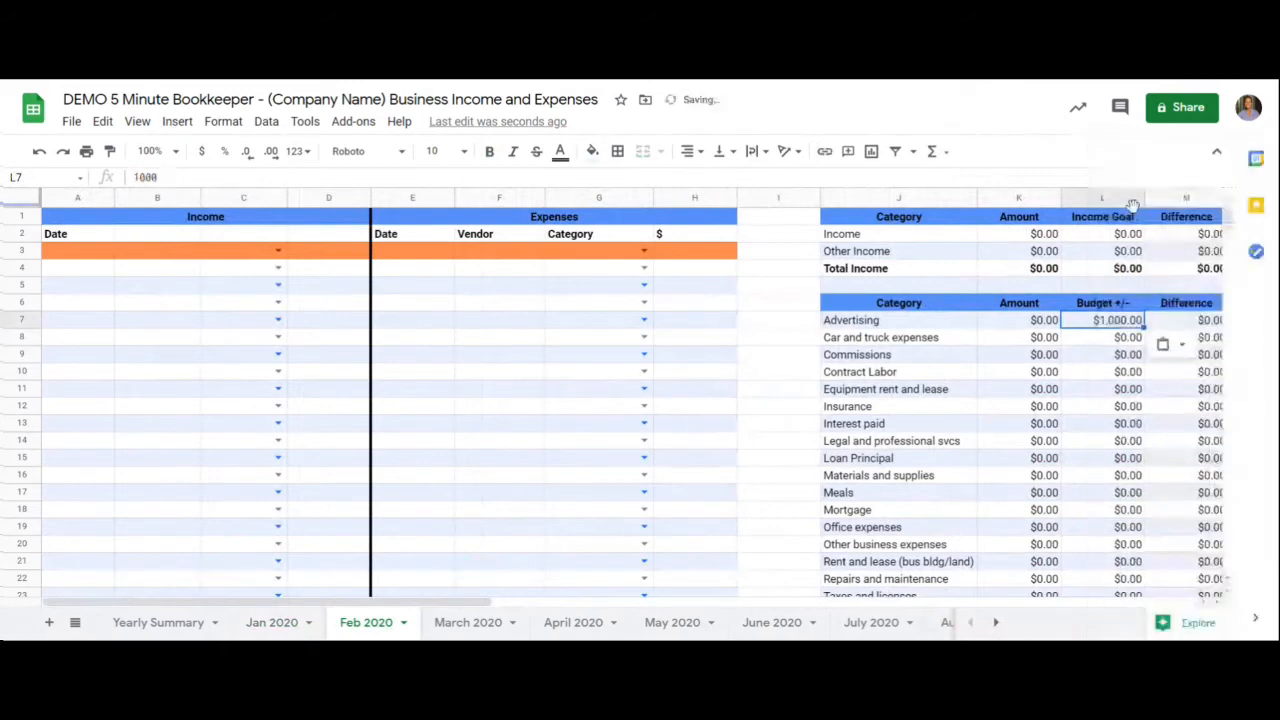
- Paste the copied Advertising budget into the Advertising budget cell on the March 2020 sheet
left_click(484, 627)
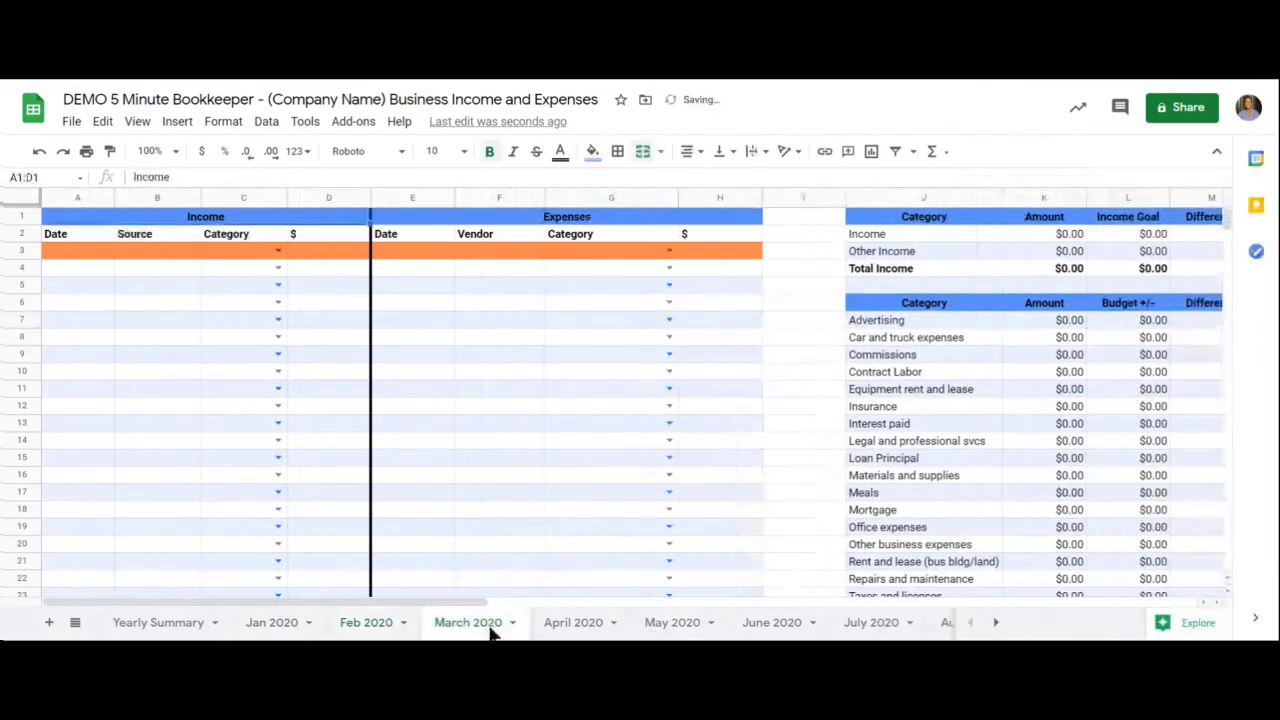
left_click(1108, 320)
right_click(1108, 320)
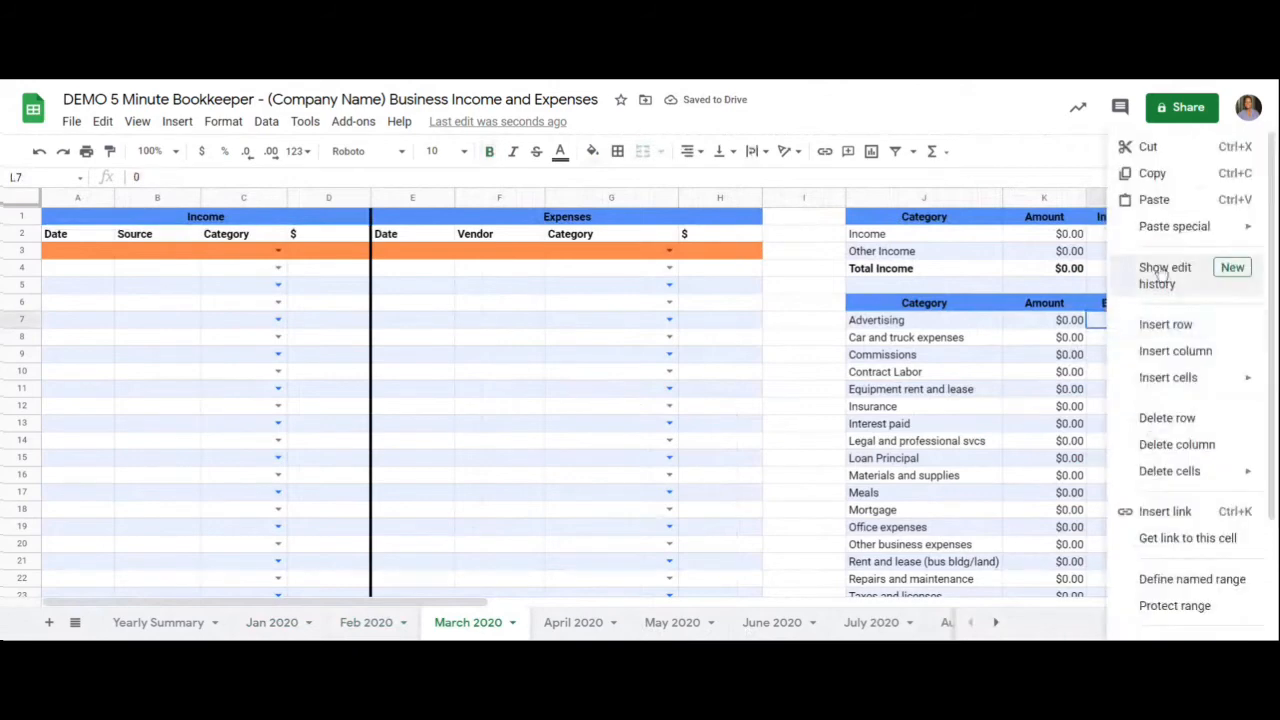
left_click(1151, 200)
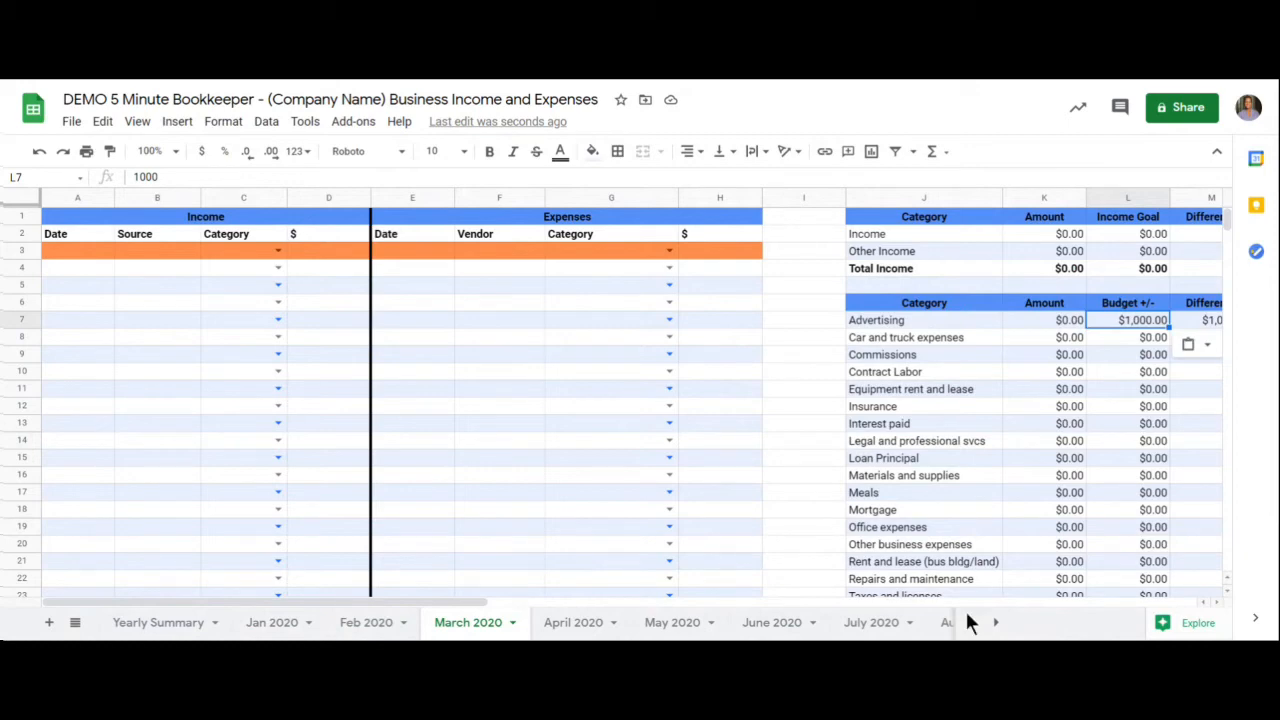
- Copy the whole January category budget range L7:L26 and paste it into the Feb 2020 budget column starting at L7
left_click(276, 626)
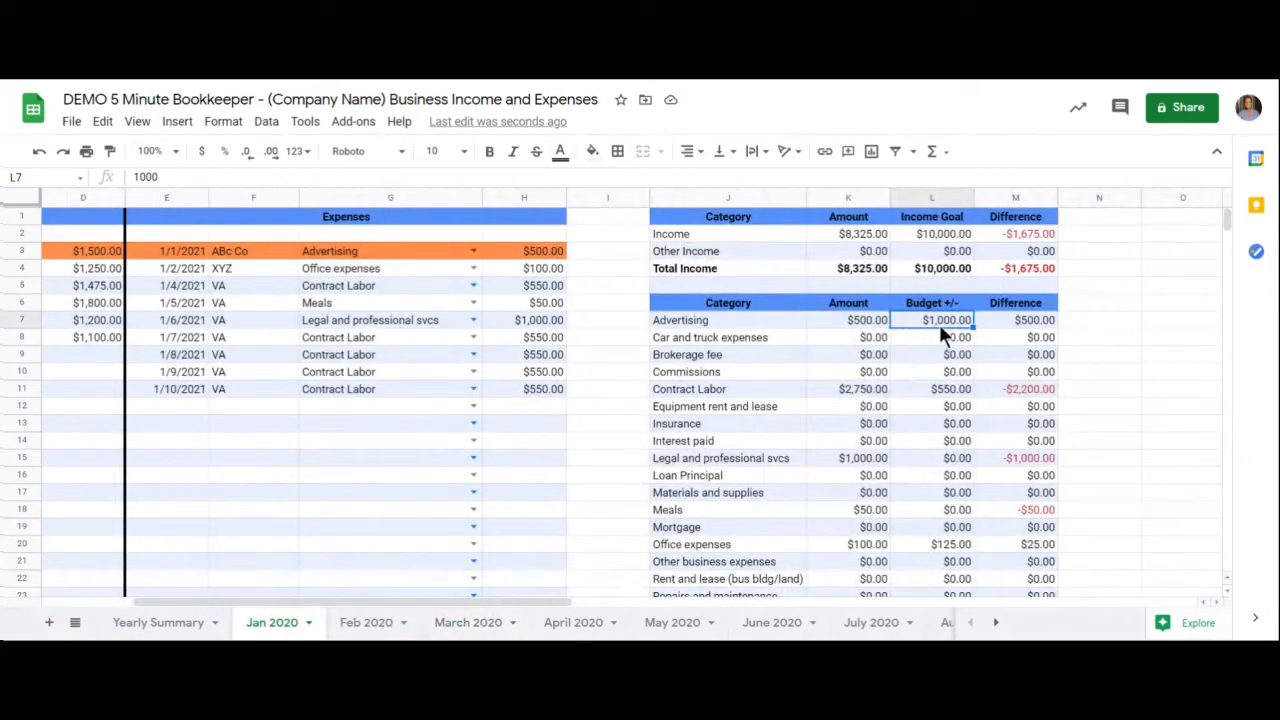
left_click_drag(939, 324, 947, 492)
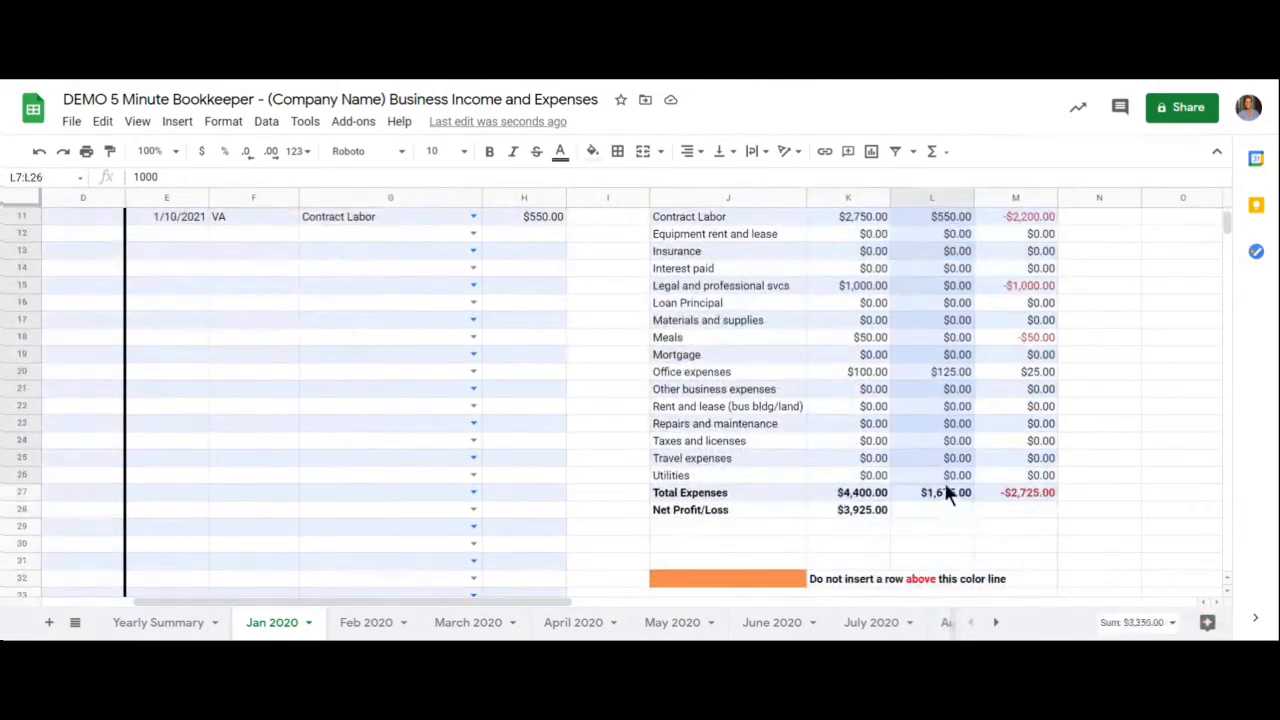
right_click(930, 452)
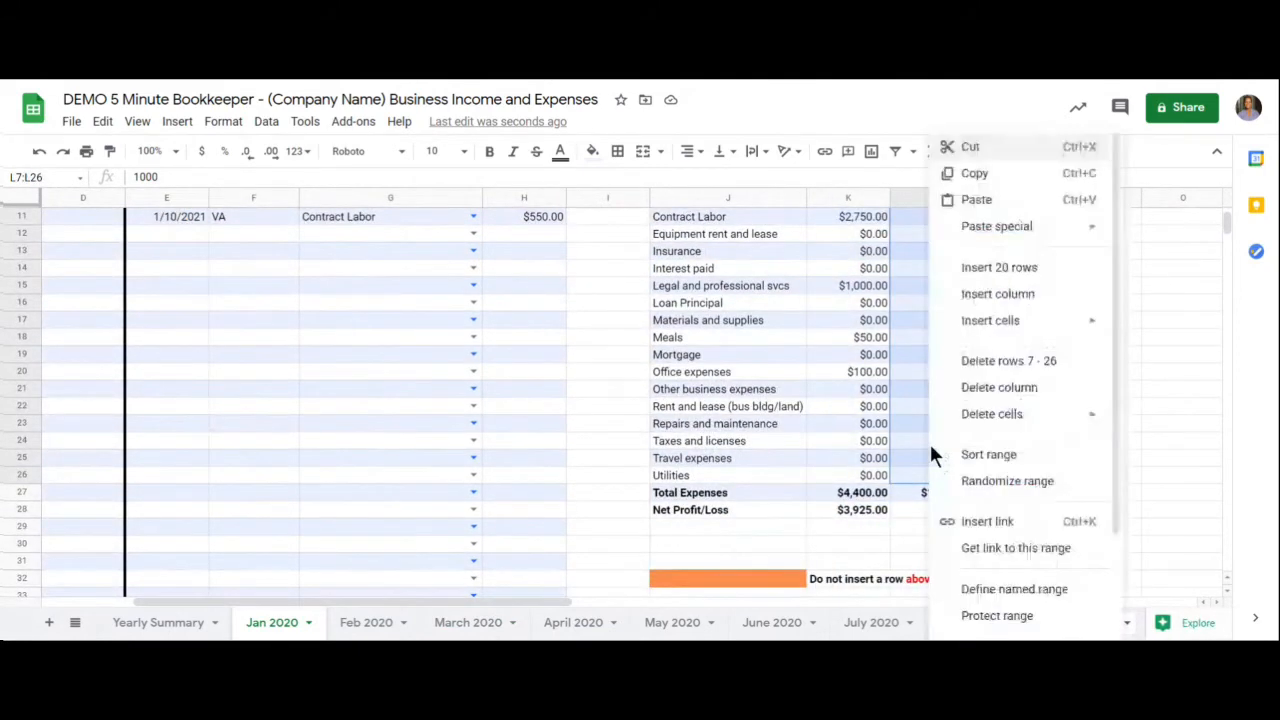
left_click(970, 173)
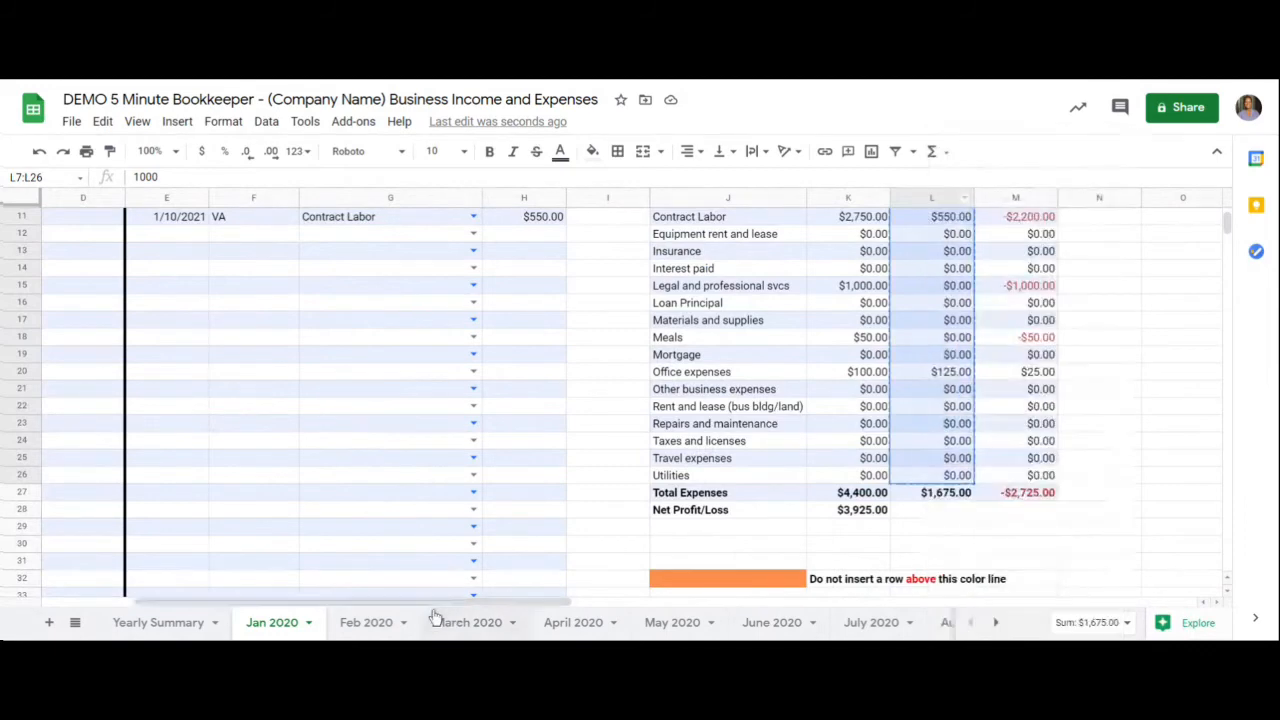
left_click(371, 620)
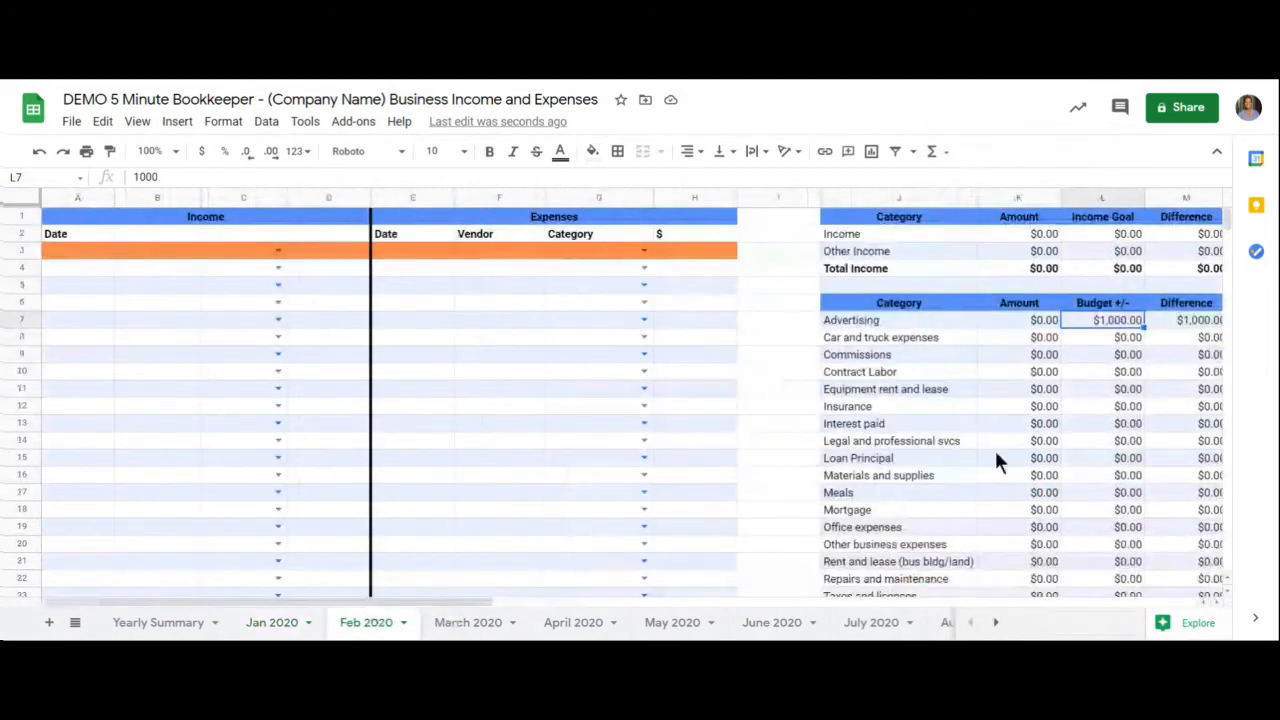
right_click(1078, 324)
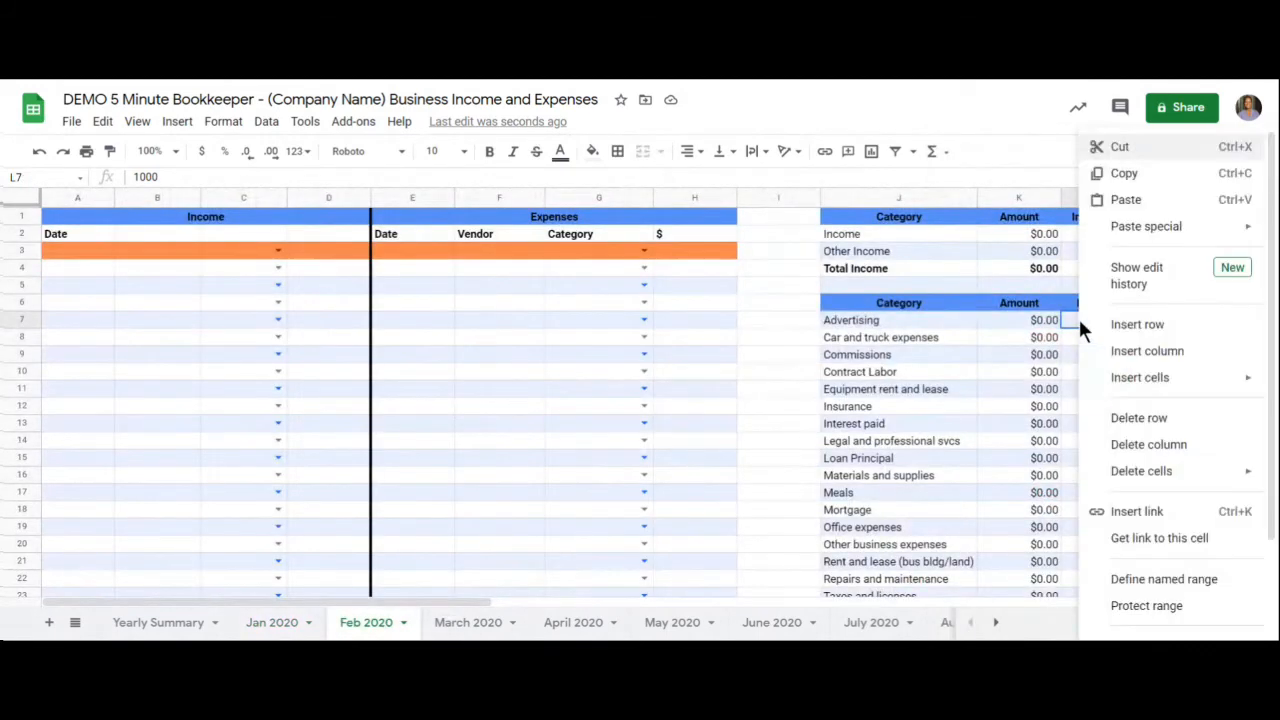
left_click(1127, 201)
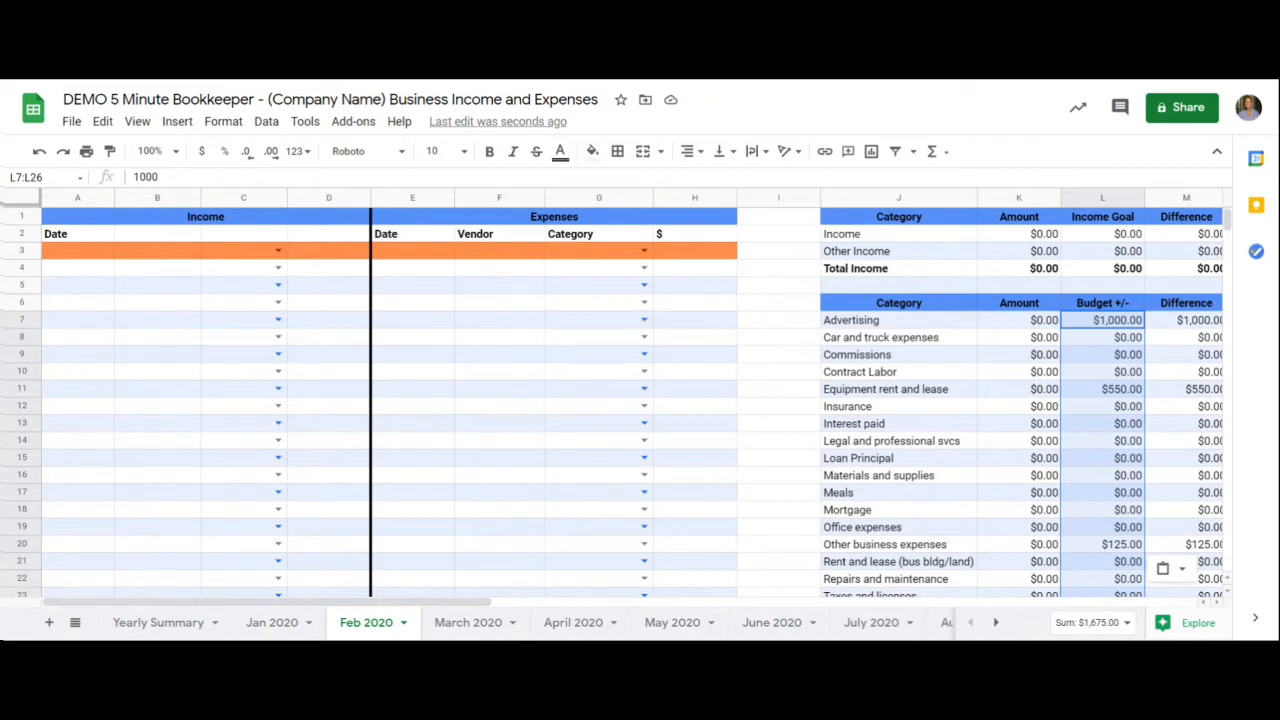
- On the Jan 2020 sheet, change the row 8 expense's category to Materials and supplies and its amount to 400
left_click(272, 622)
scroll(346, 551, "up", 5)
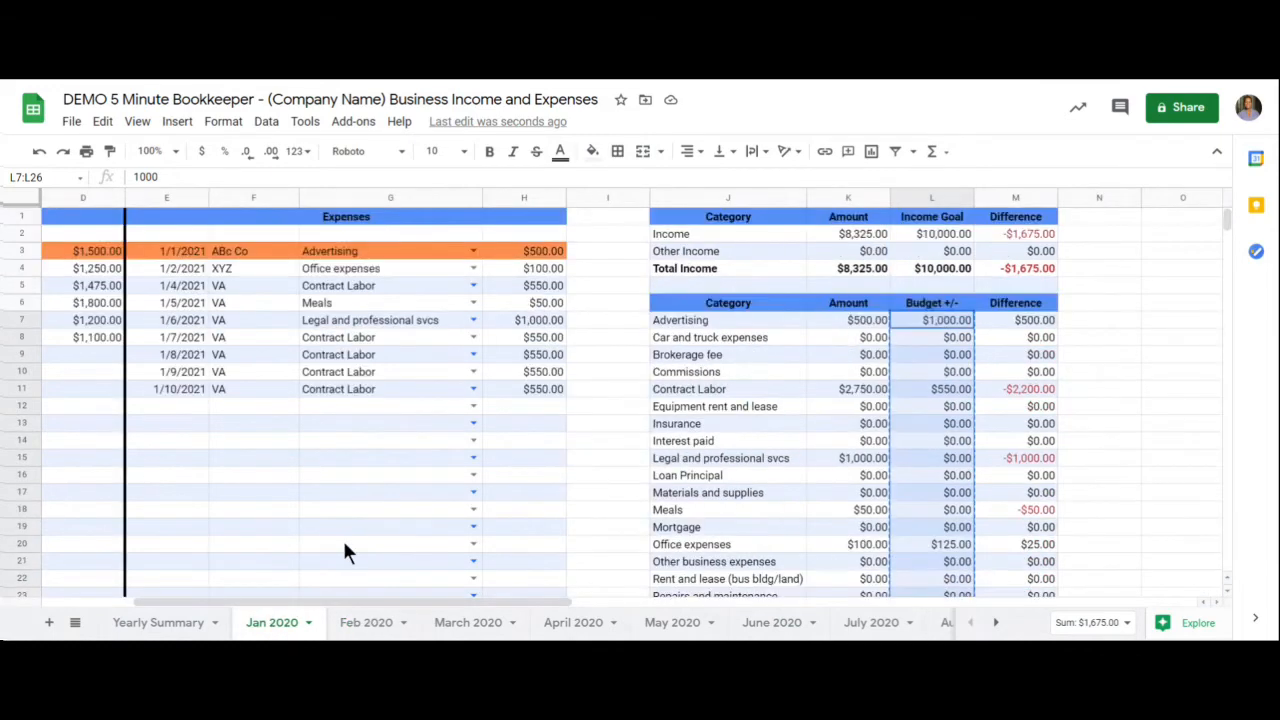
left_click(472, 337)
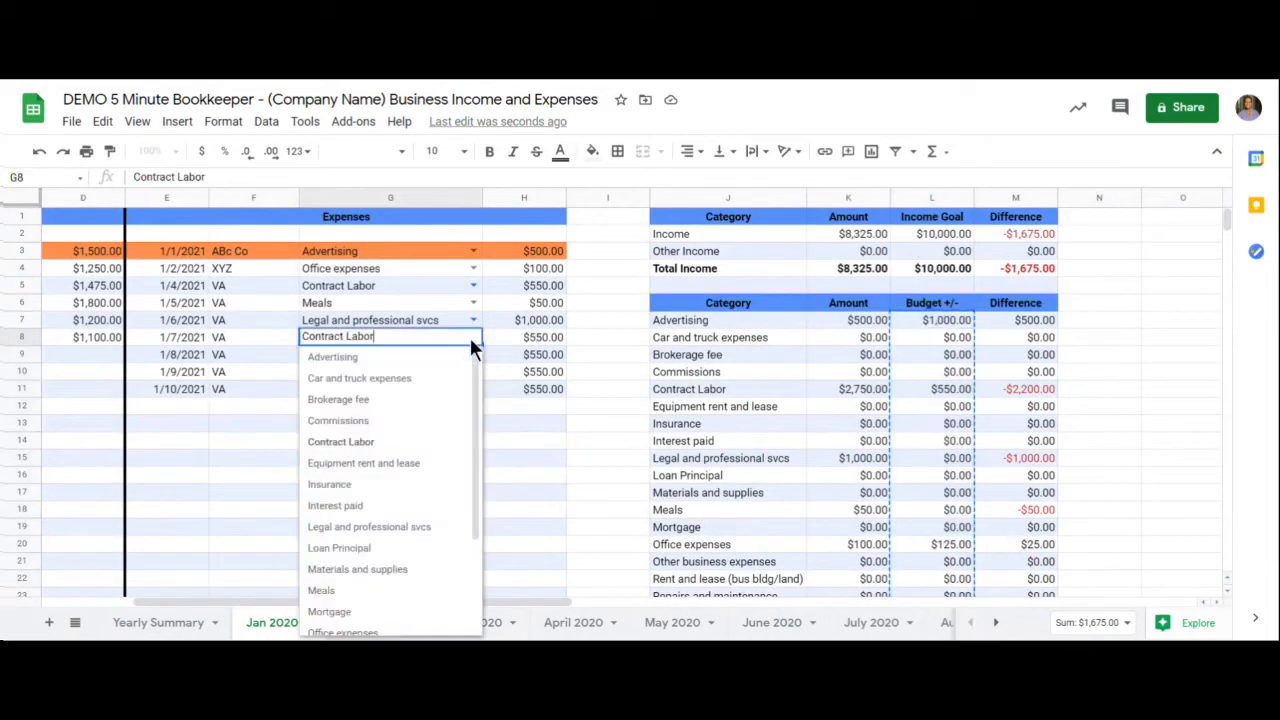
left_click(380, 571)
left_click(527, 340)
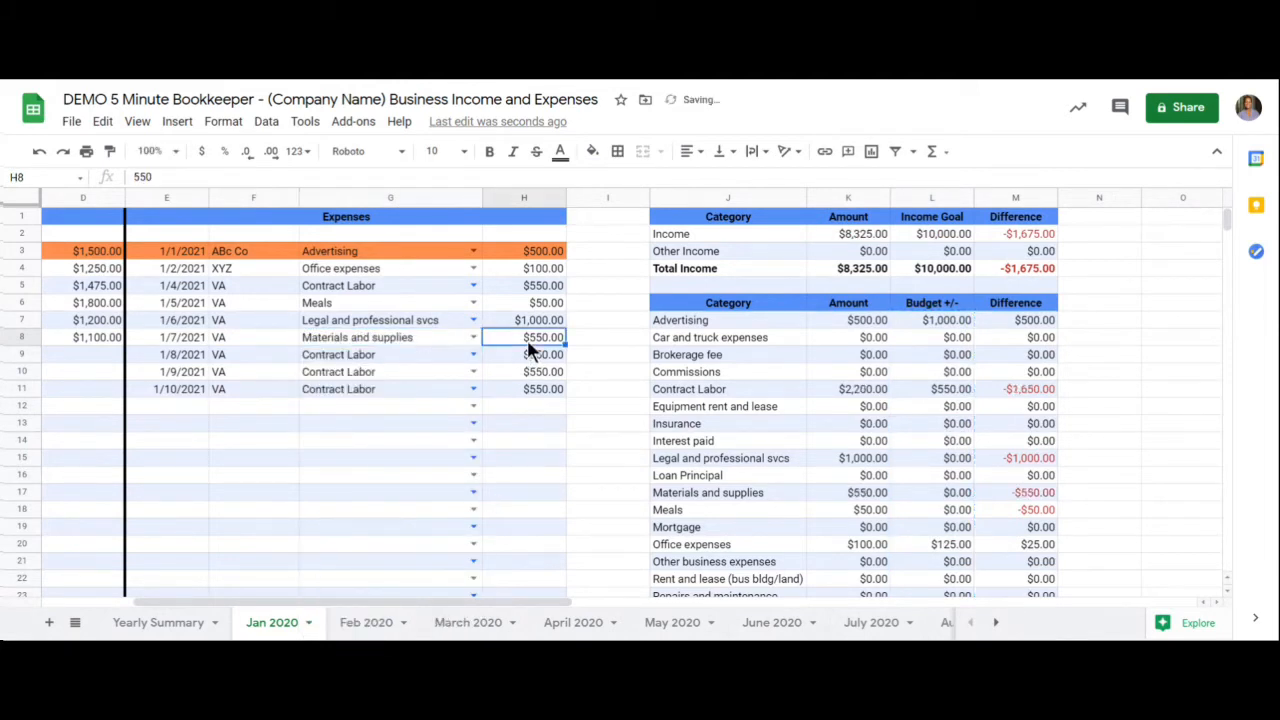
type("400")
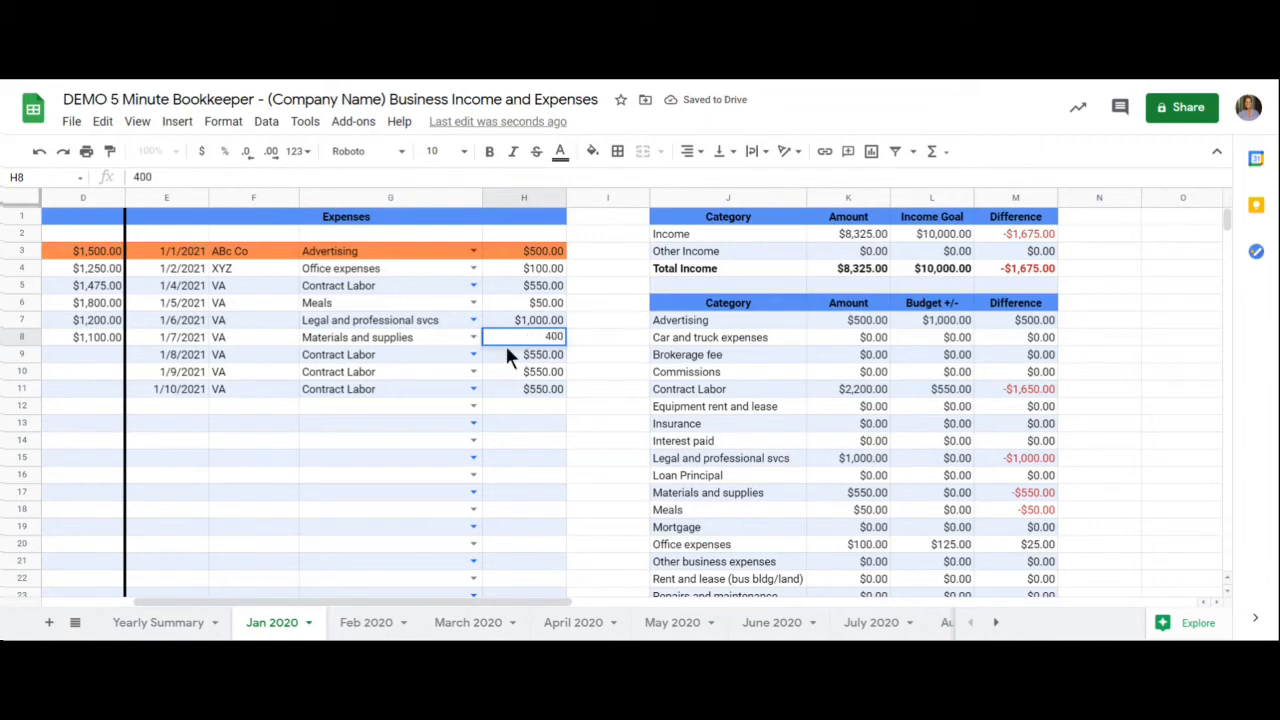
- Change the row 9 expense's category to Insurance and its amount to 250
left_click(473, 354)
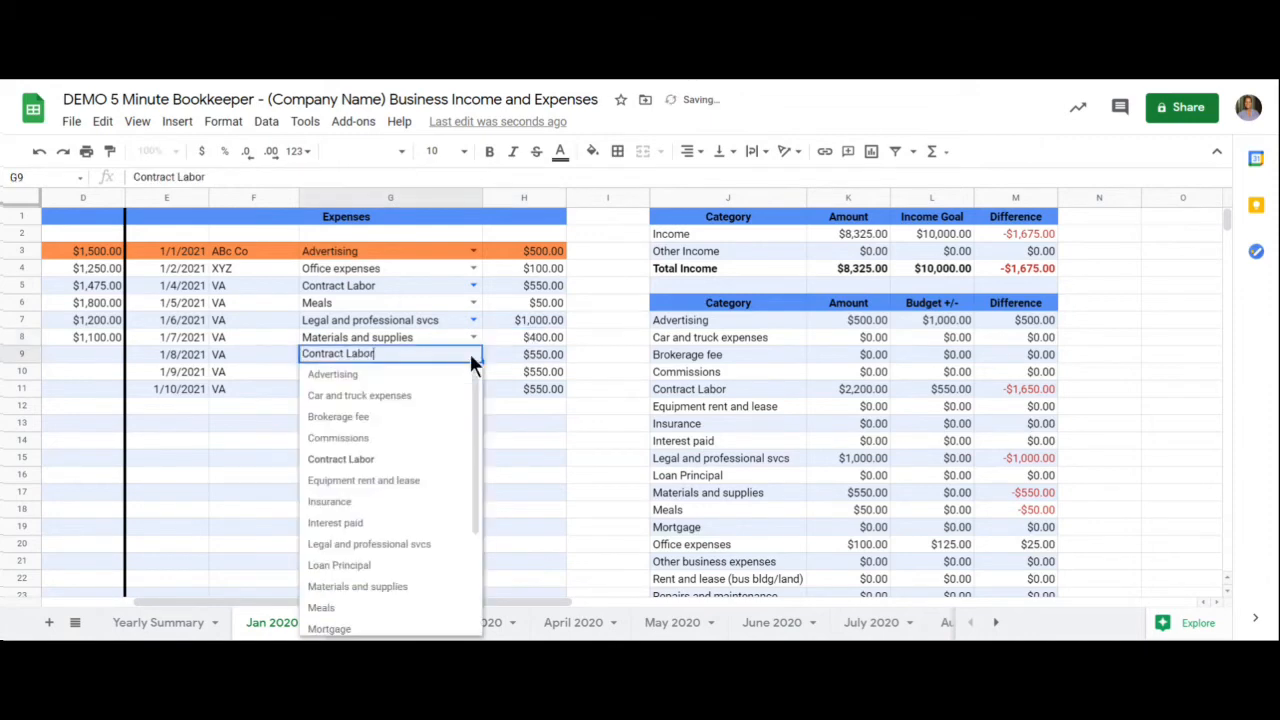
left_click(355, 503)
left_click(524, 358)
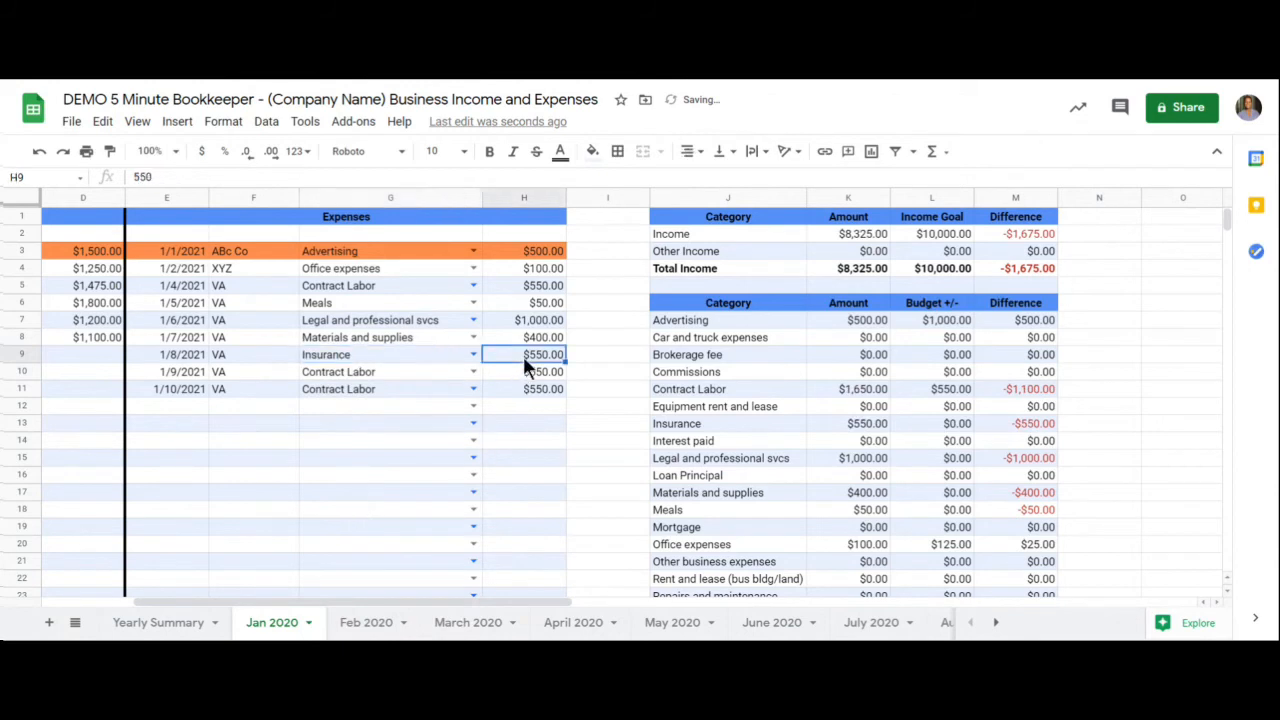
type("250")
key("Return")
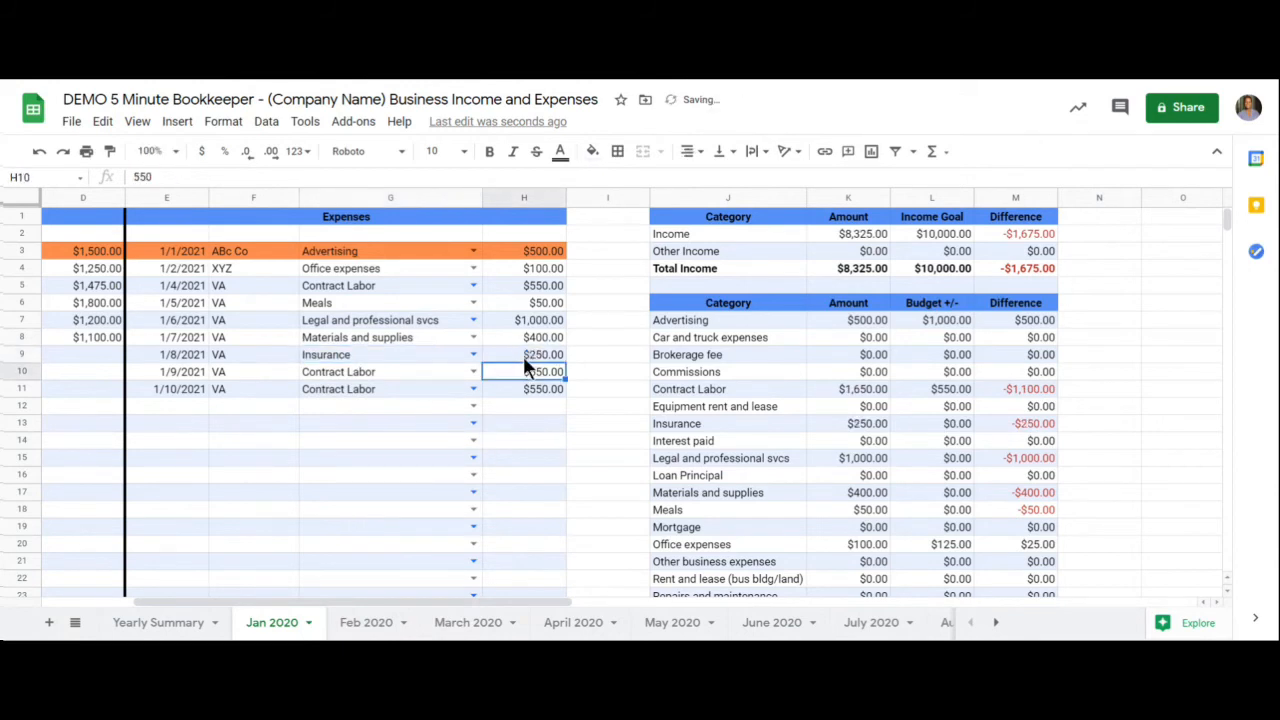
- Change the row 10 expense's category to Advertising and its amount to 250
left_click(475, 372)
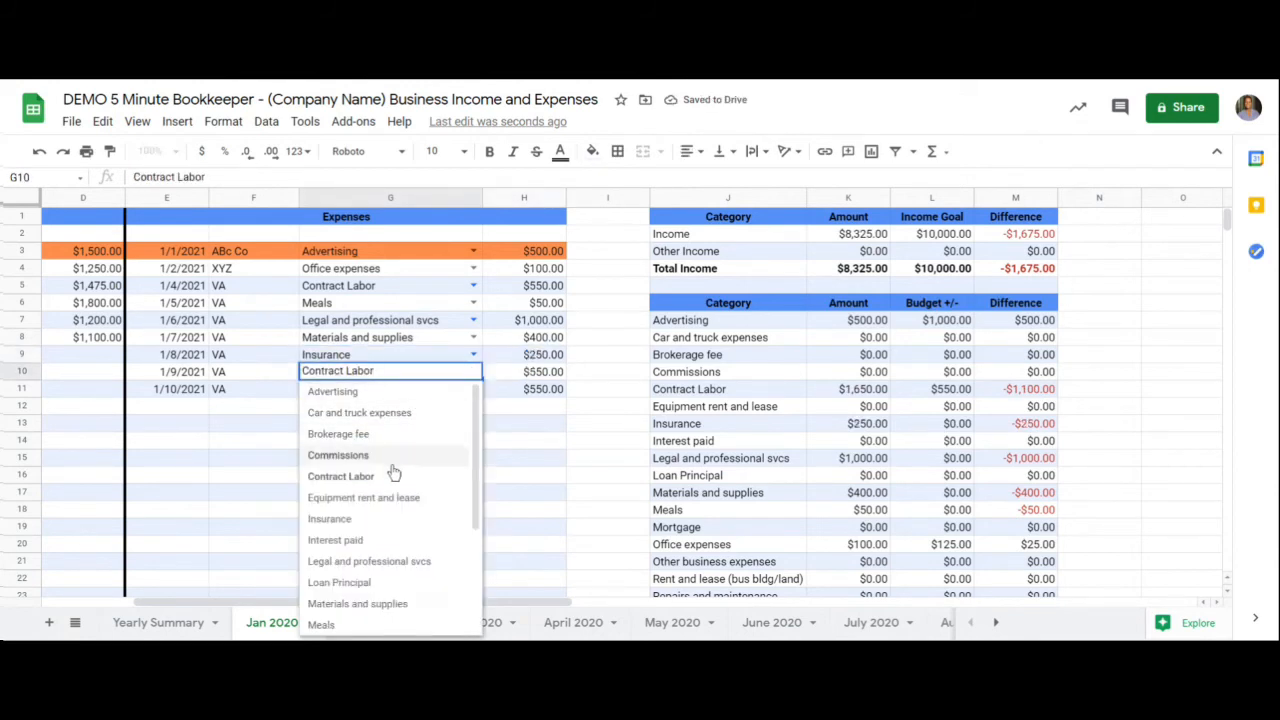
left_click(358, 392)
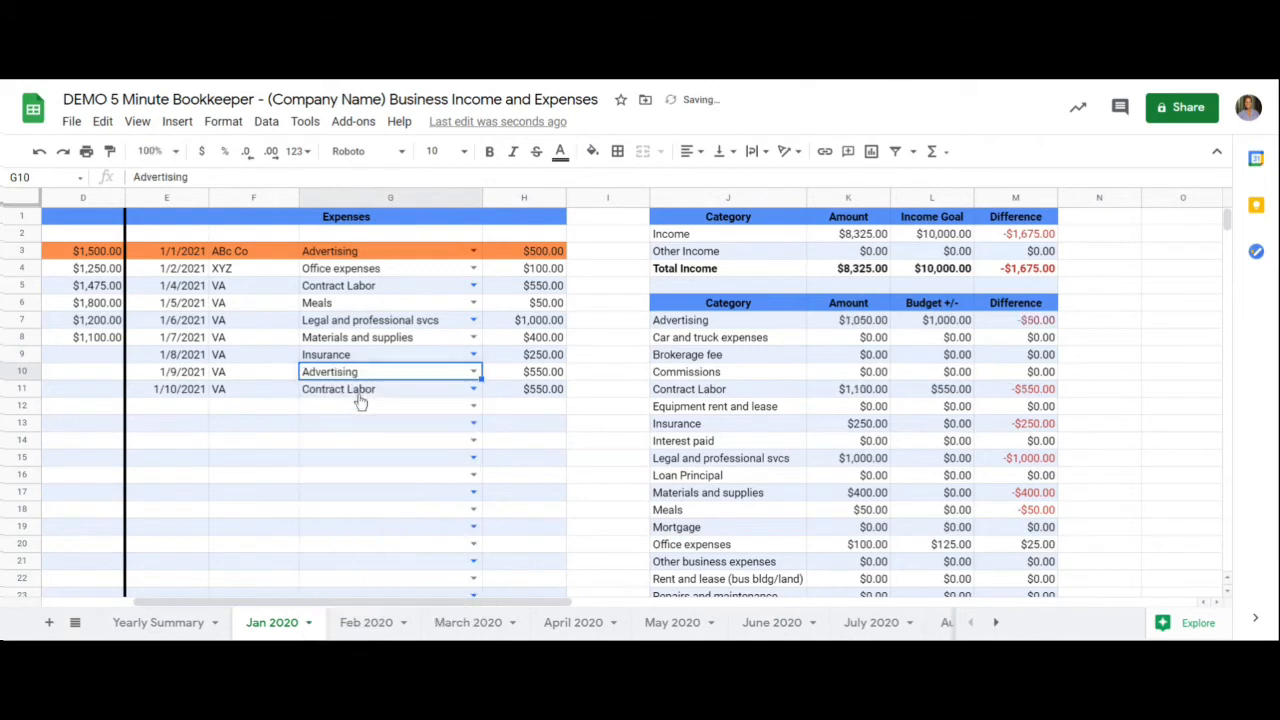
left_click(548, 372)
type("250")
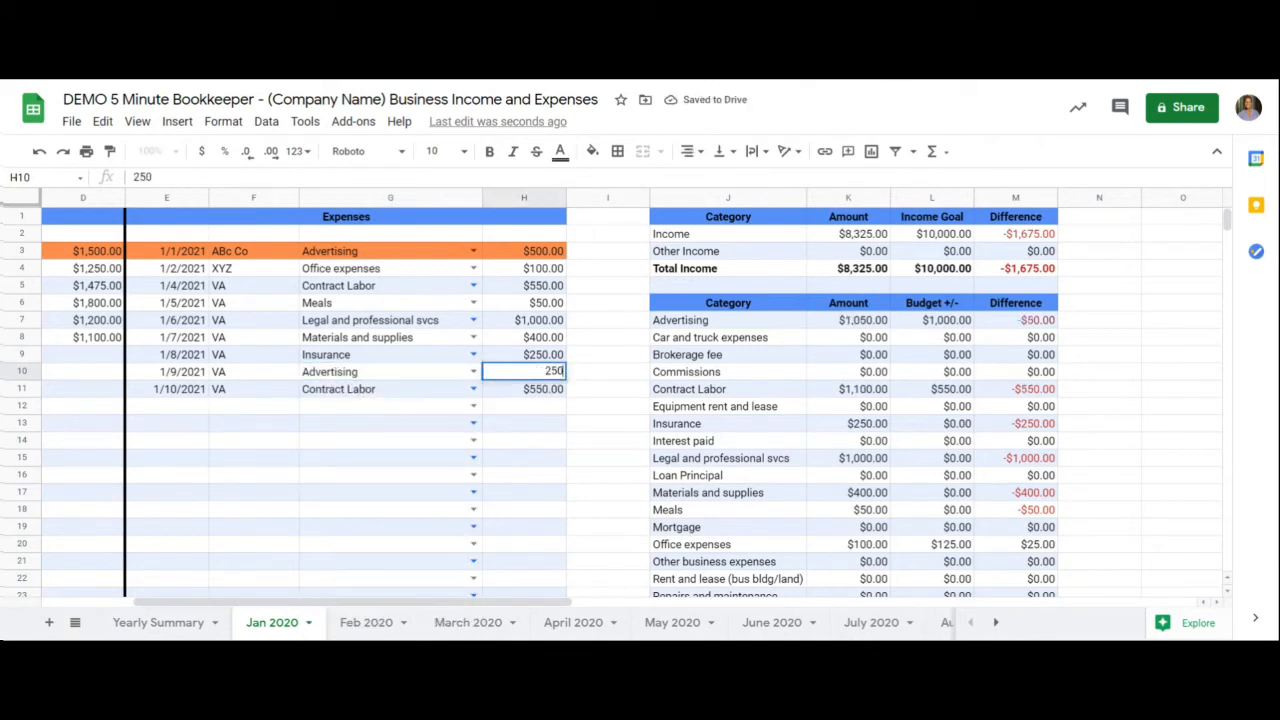
key("Return")
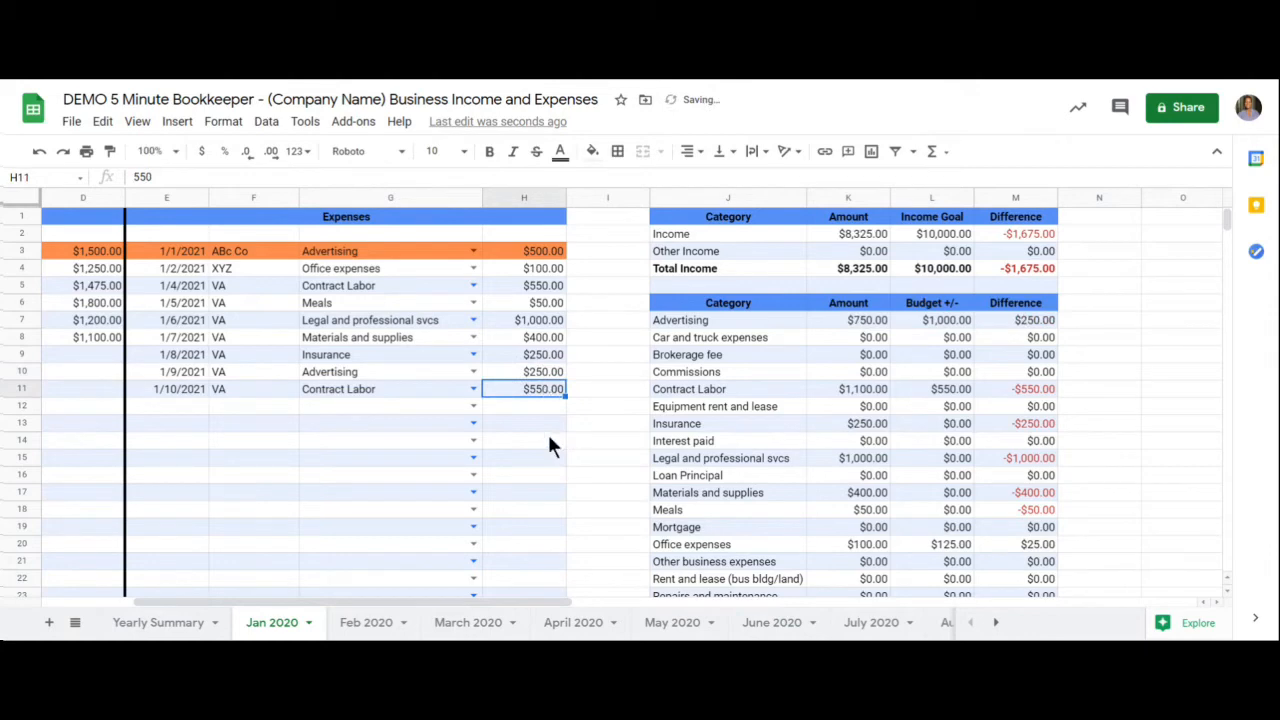
- Change the row 11 expense's category to Commissions and its amount to 750
left_click(474, 389)
left_click(384, 473)
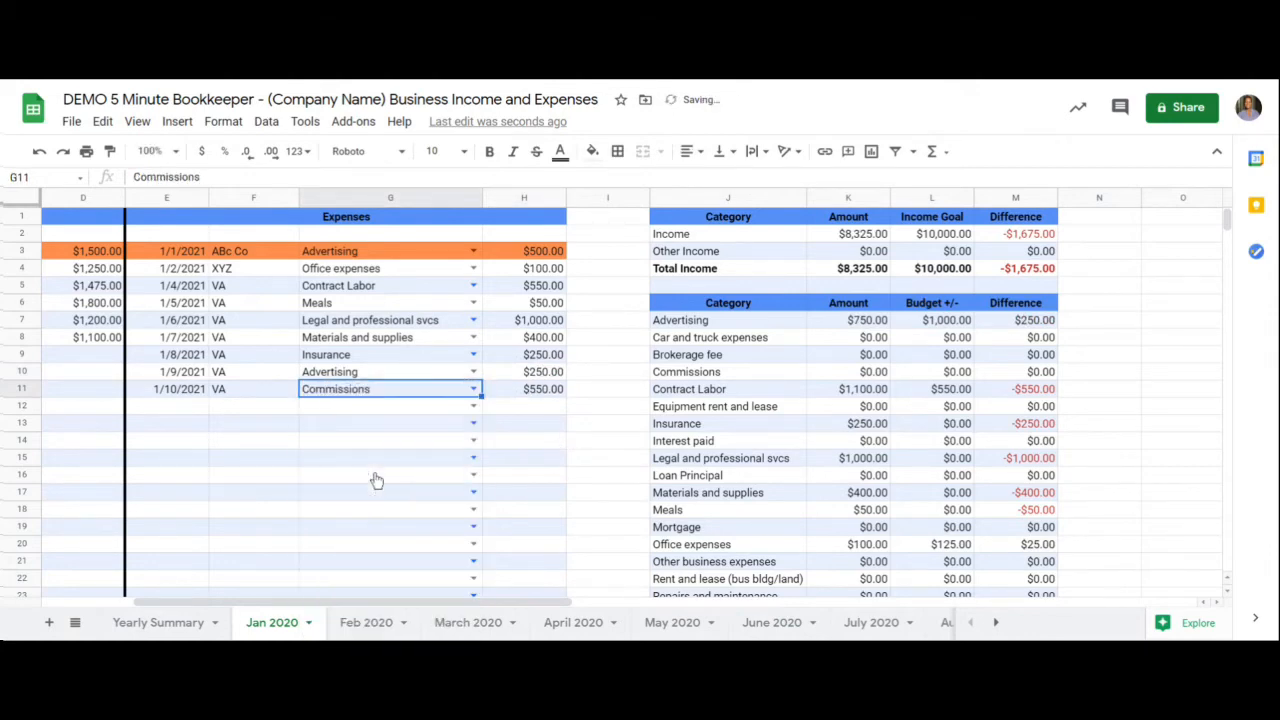
left_click(556, 398)
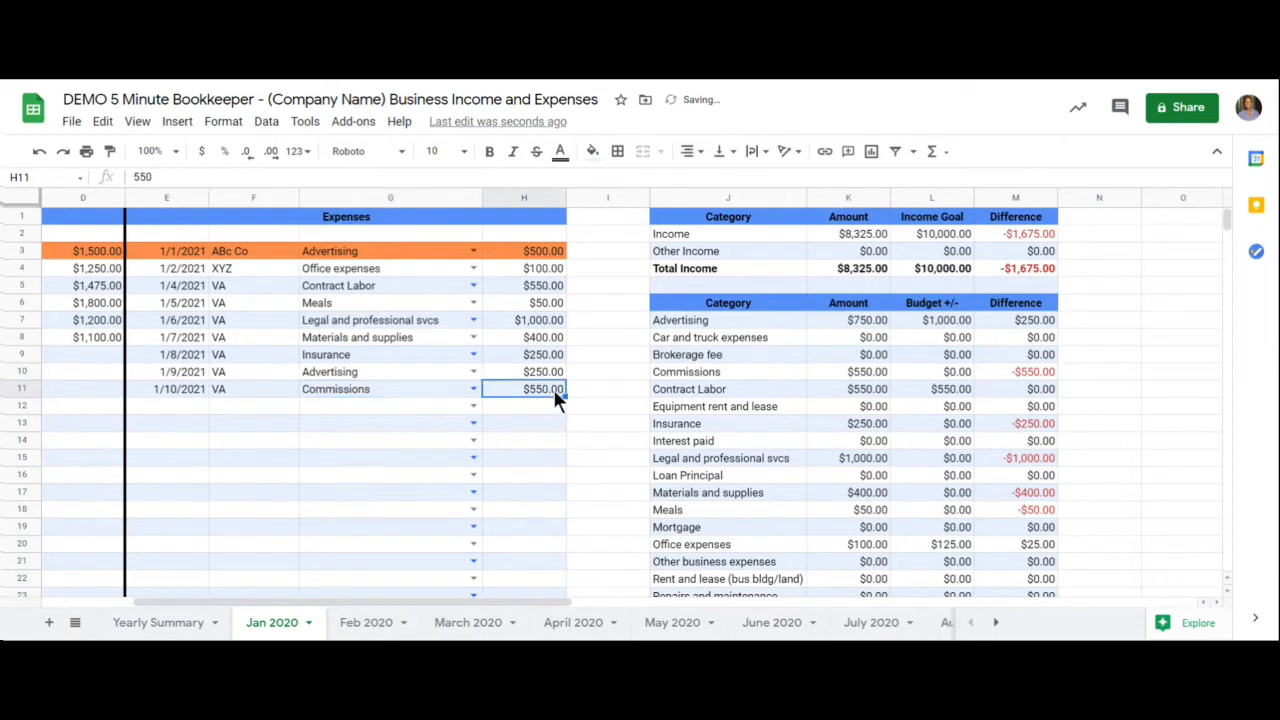
type("750")
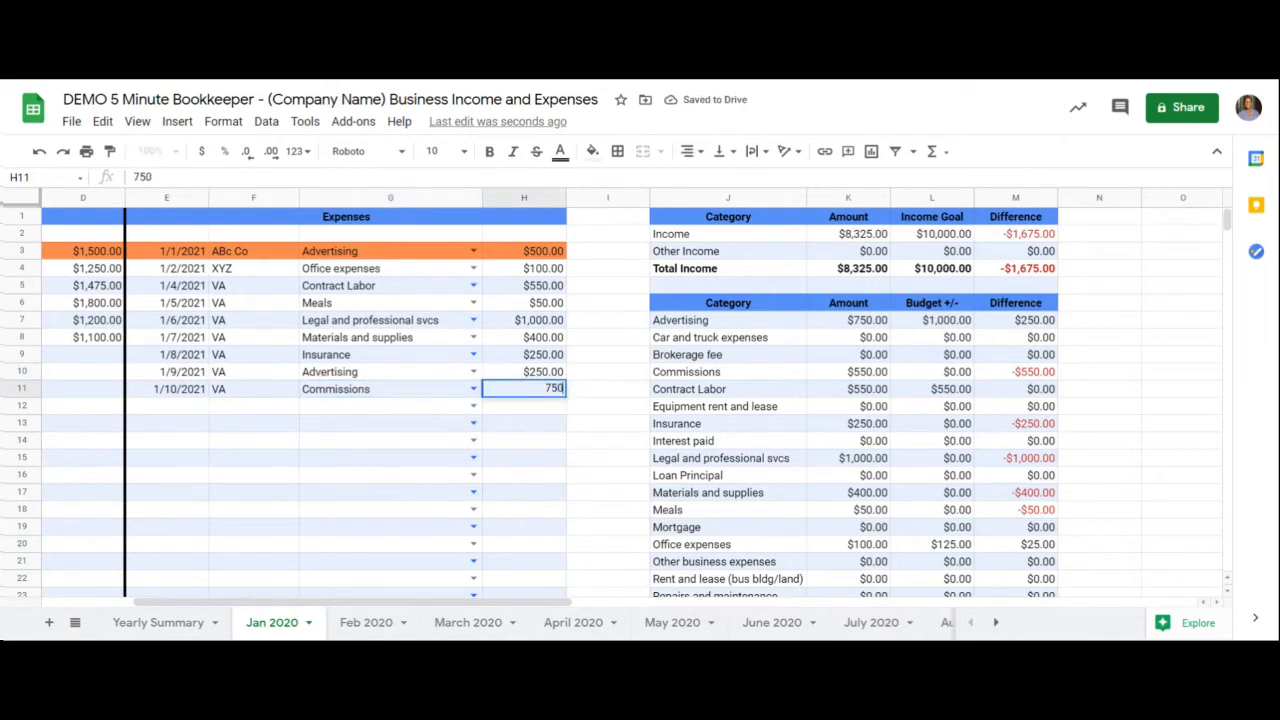
key("Return")
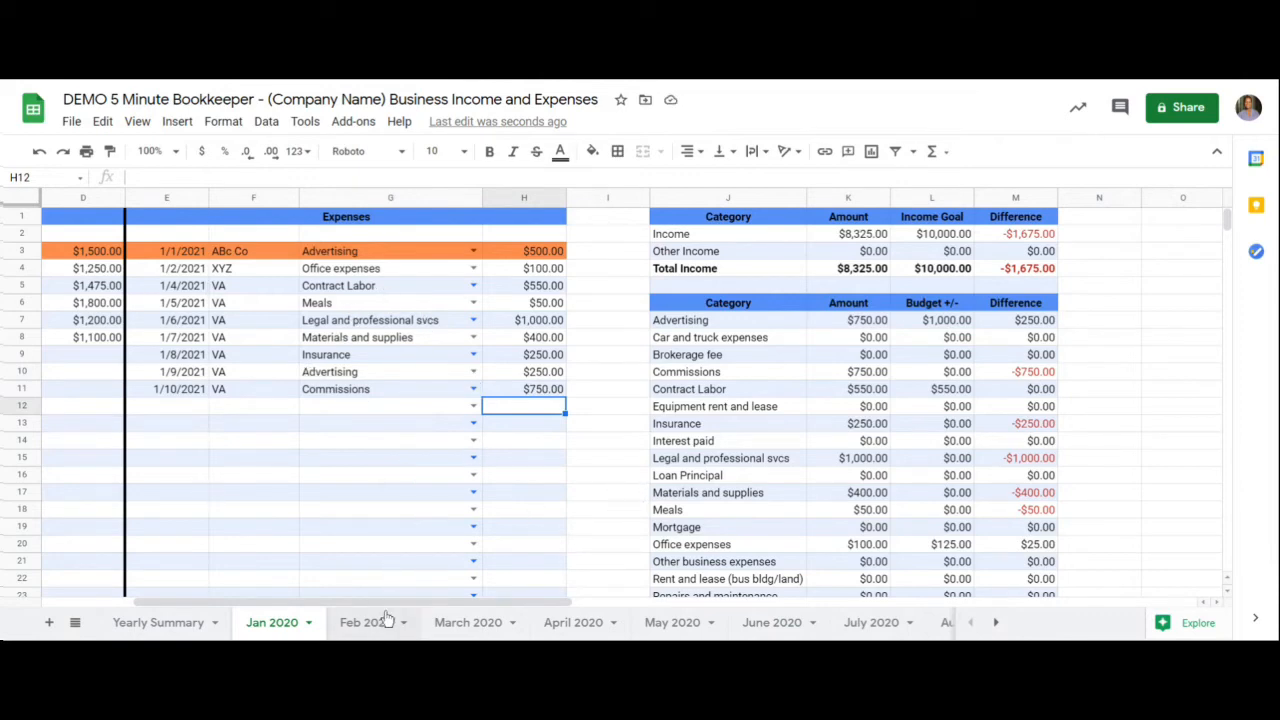
- Review January's Income and Expenses sections and the category summary down to Total Expenses and Net Profit/Loss
left_click_drag(391, 600, 251, 598)
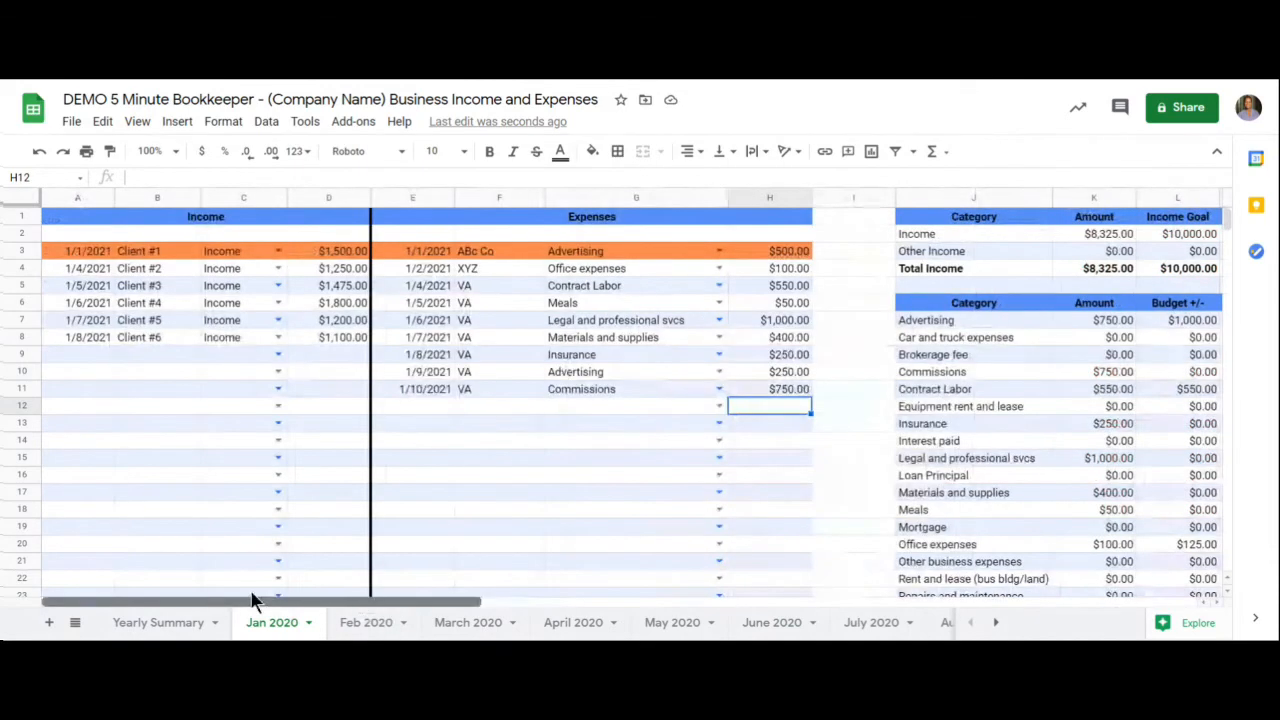
left_click(215, 217)
left_click(605, 220)
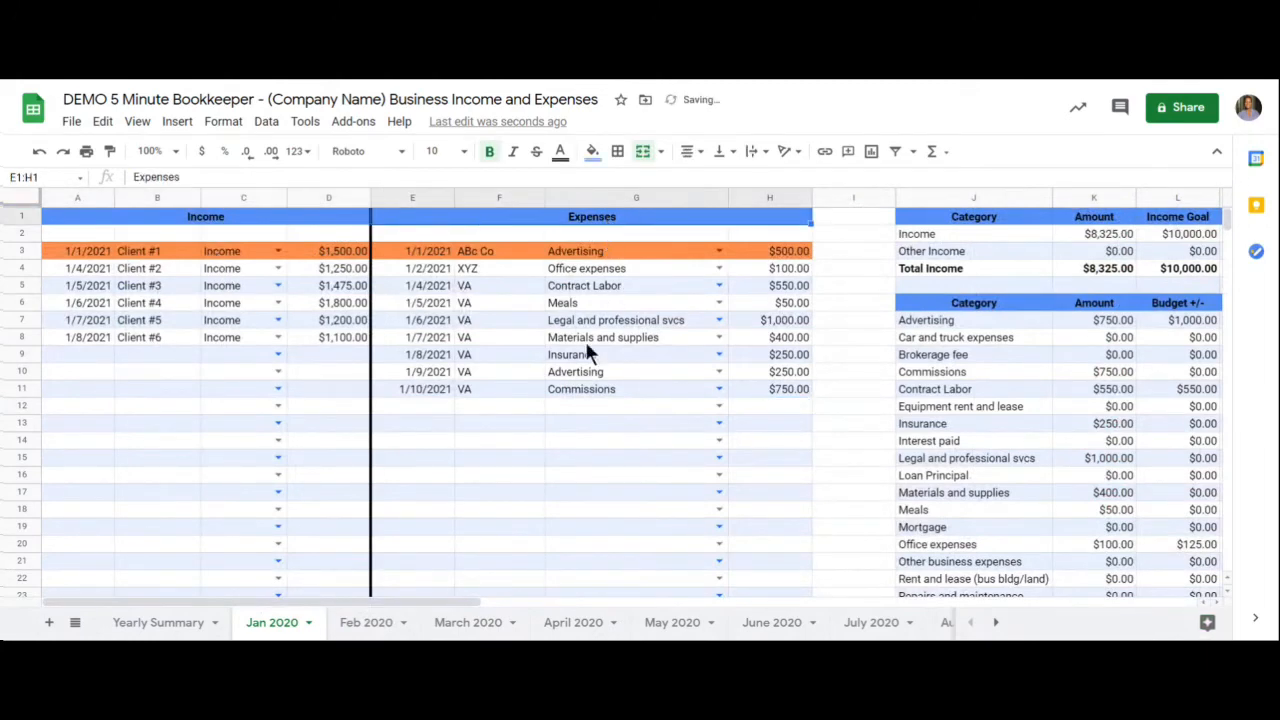
left_click_drag(429, 598, 565, 628)
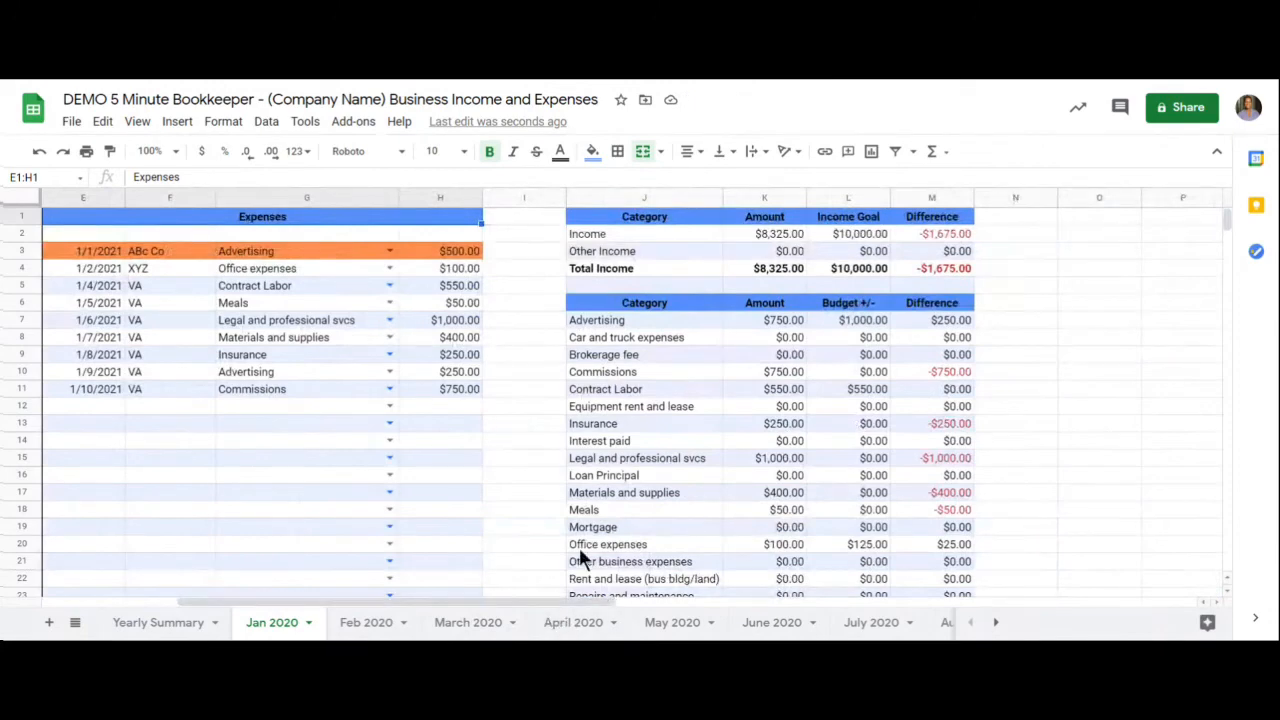
scroll(579, 548, "down", 3)
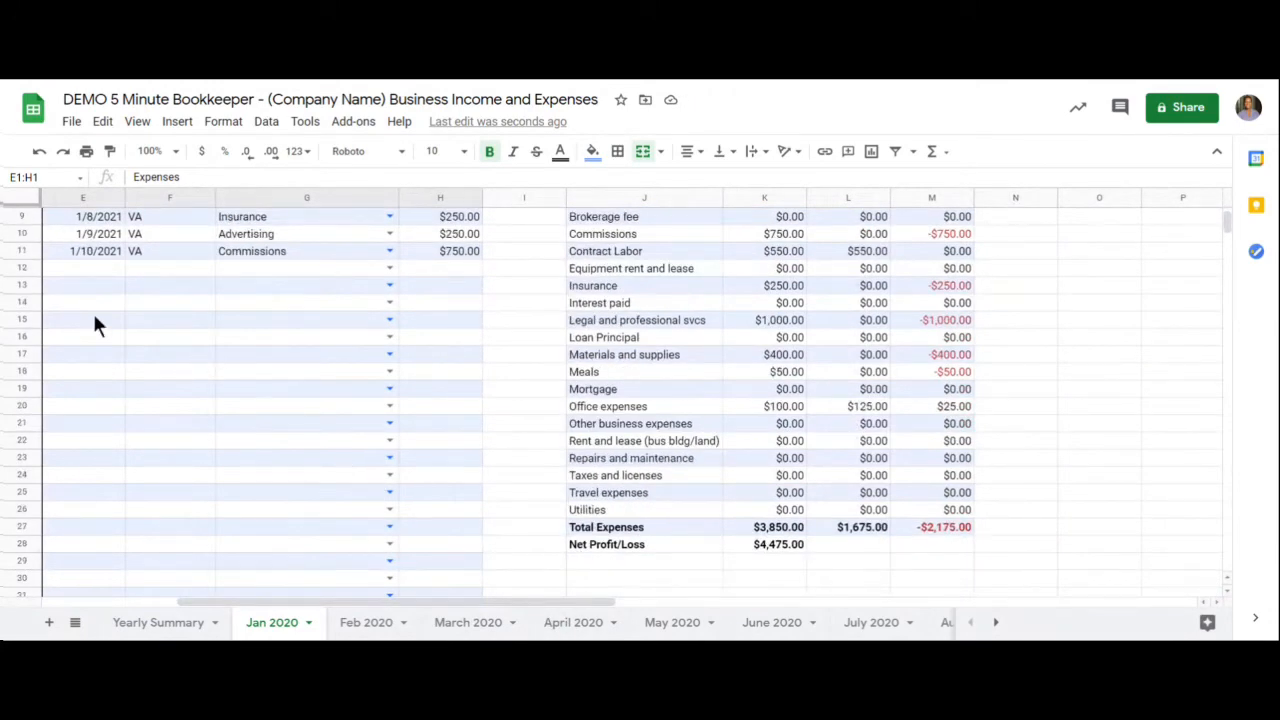
- On the Yearly Summary sheet, review January's income and expense figures down to Total Expenses and Net Profit/Loss
scroll(108, 321, "up", 3)
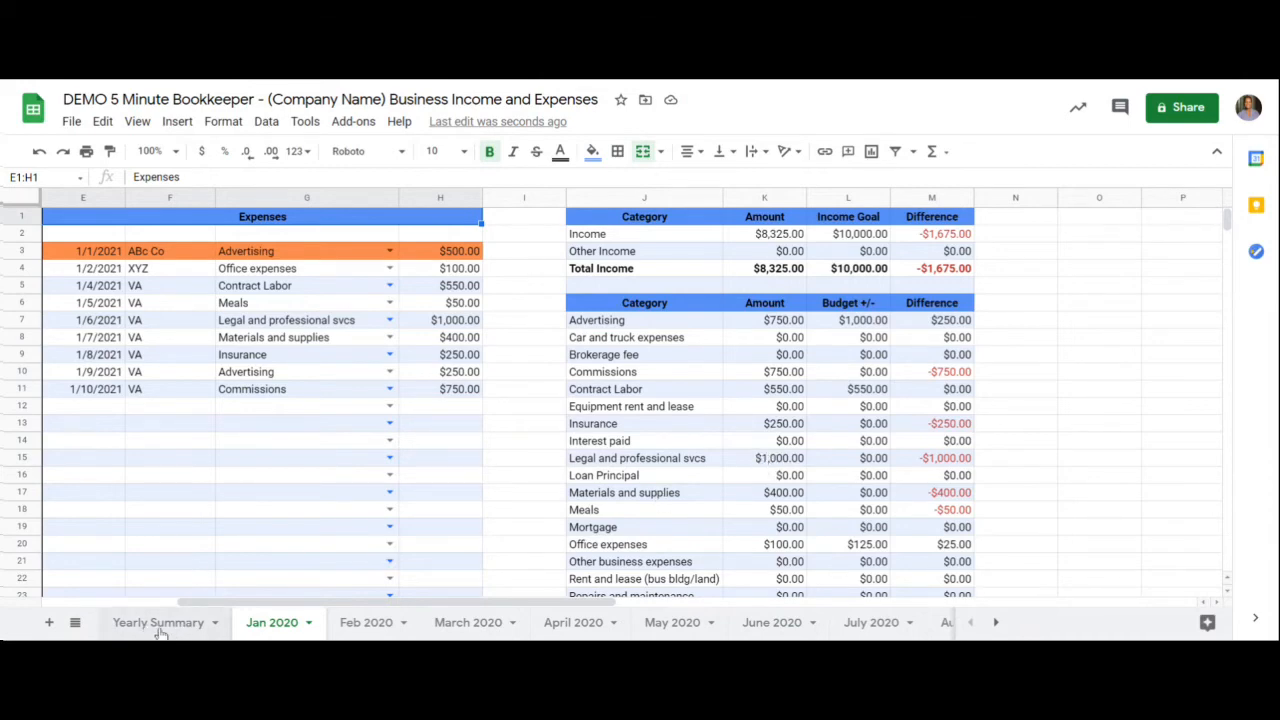
left_click(158, 624)
left_click_drag(241, 253, 226, 543)
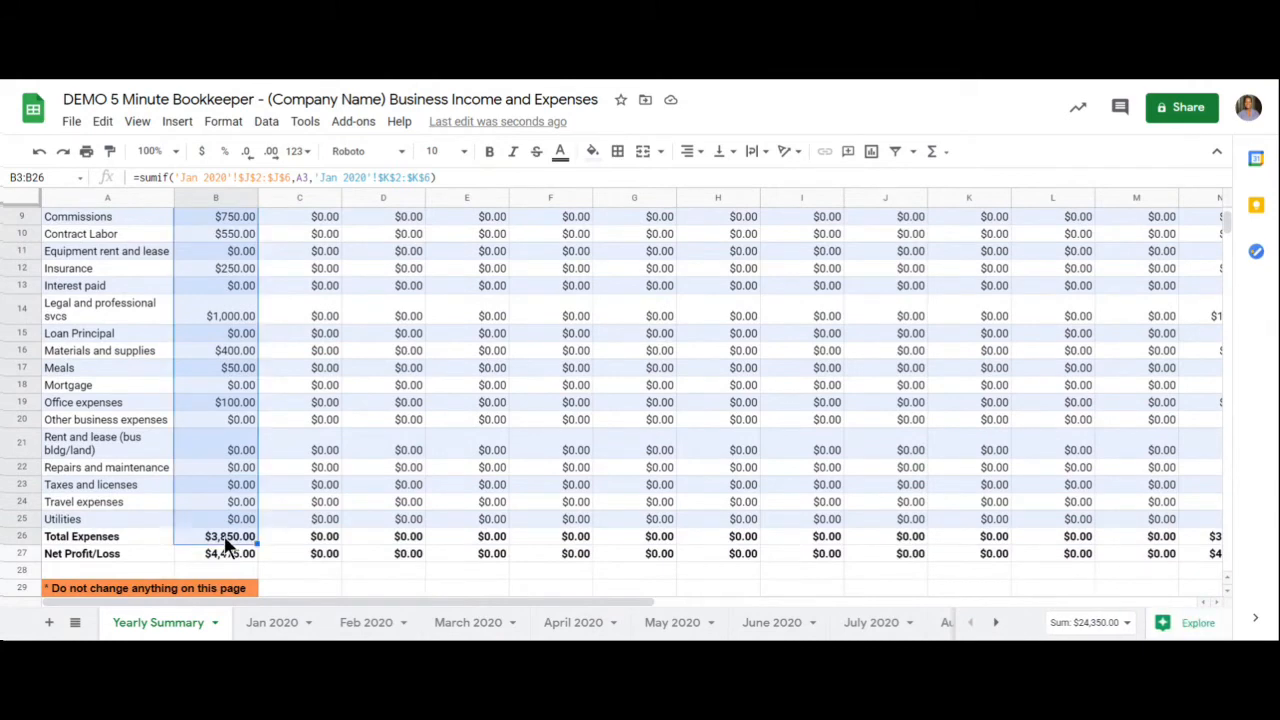
left_click(152, 550)
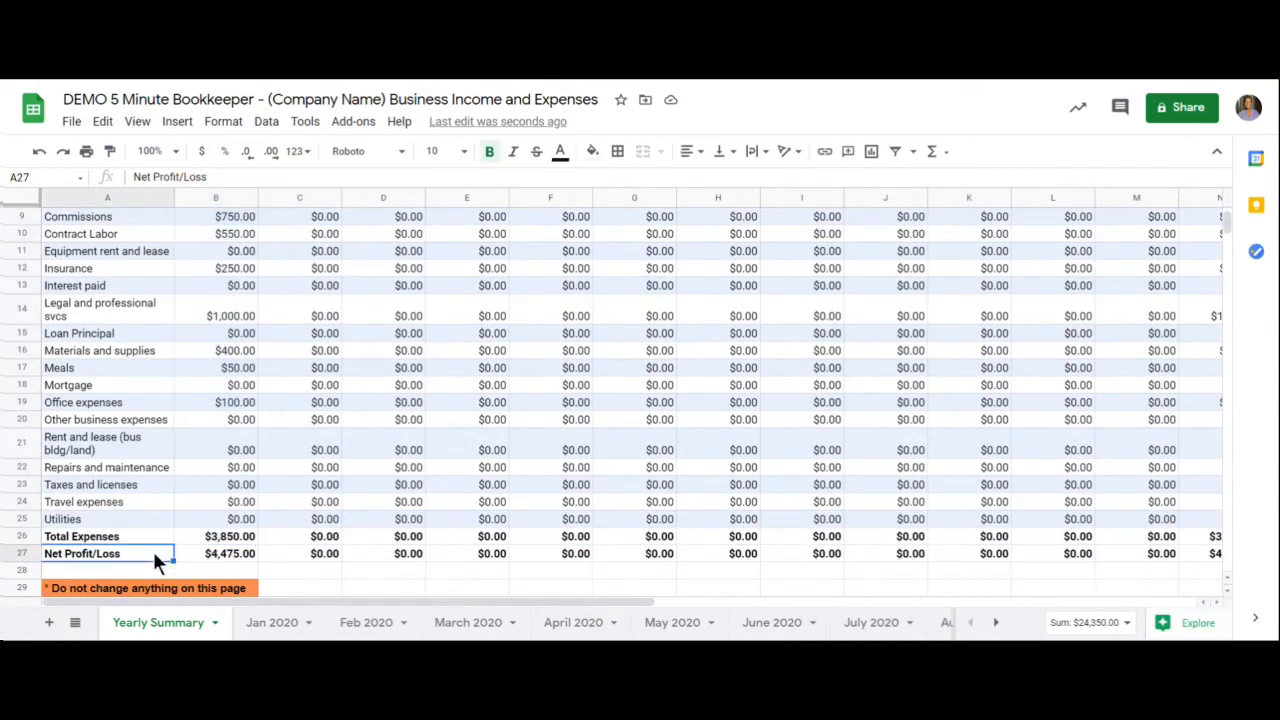
left_click(225, 557)
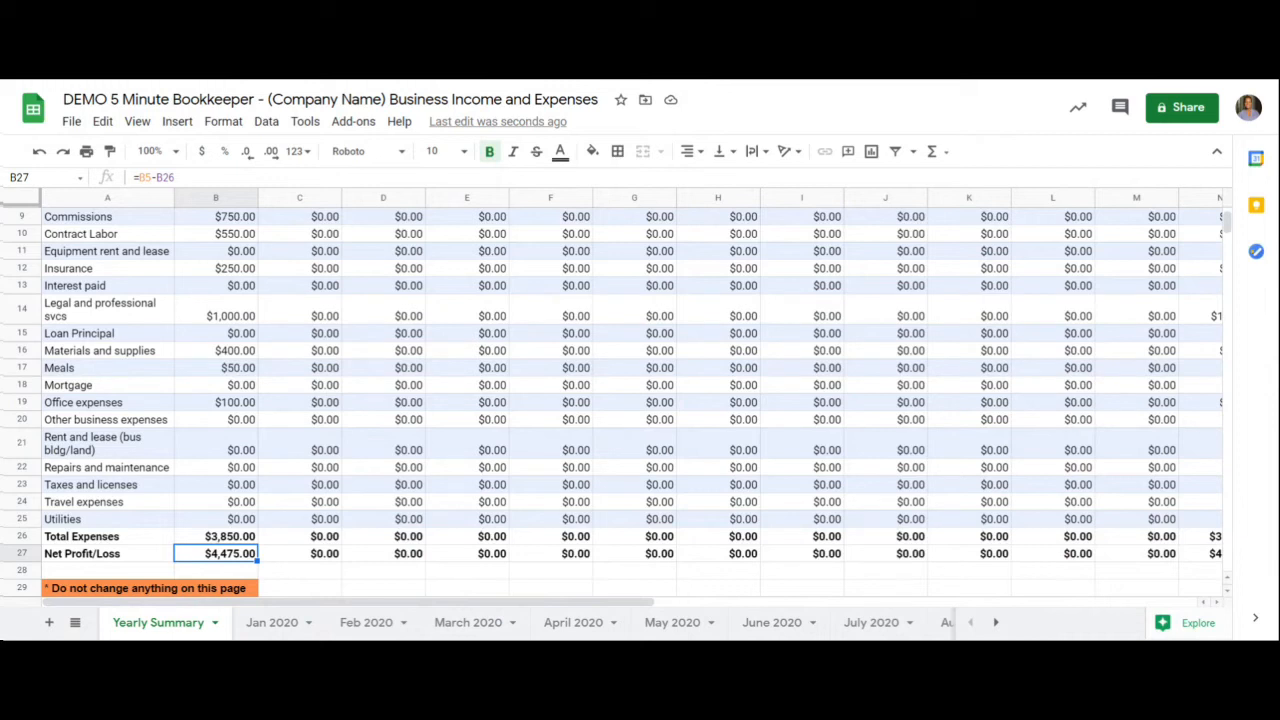
left_click(107, 553)
- Review the Yearly Summary's February column and Yearly Total column, and return to the category list for January
scroll(295, 528, "up", 3)
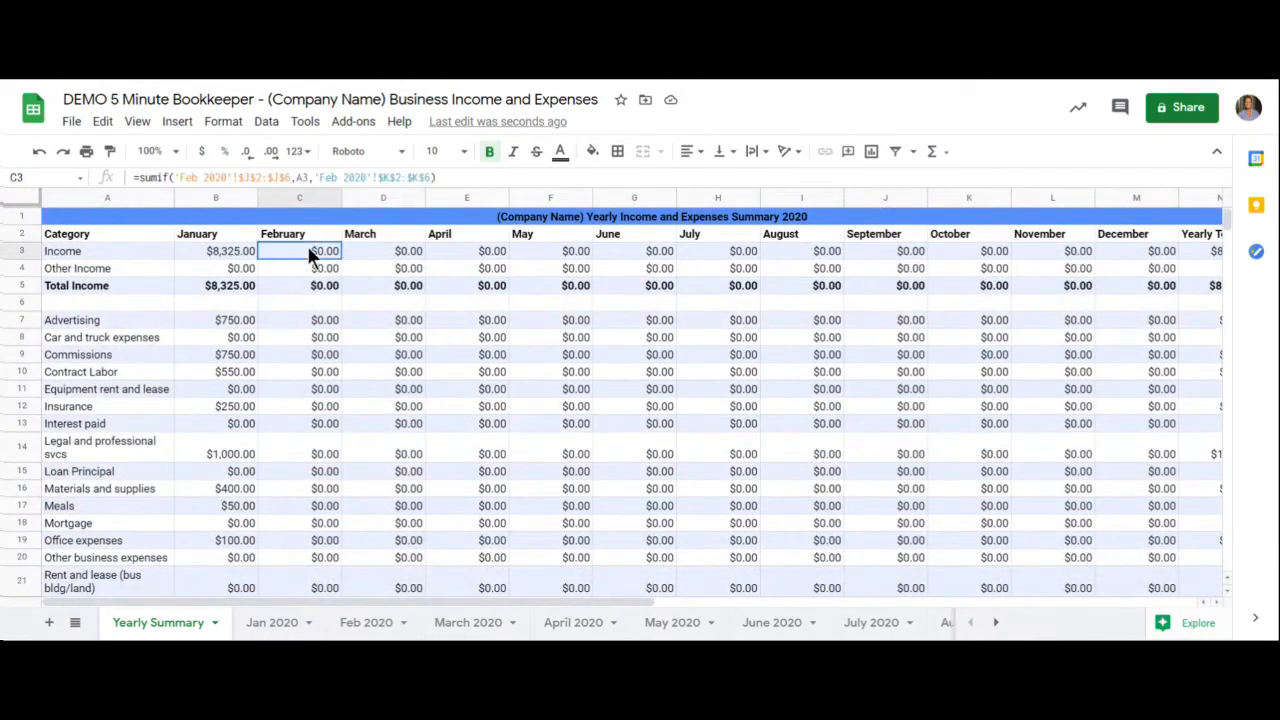
left_click_drag(306, 251, 312, 472)
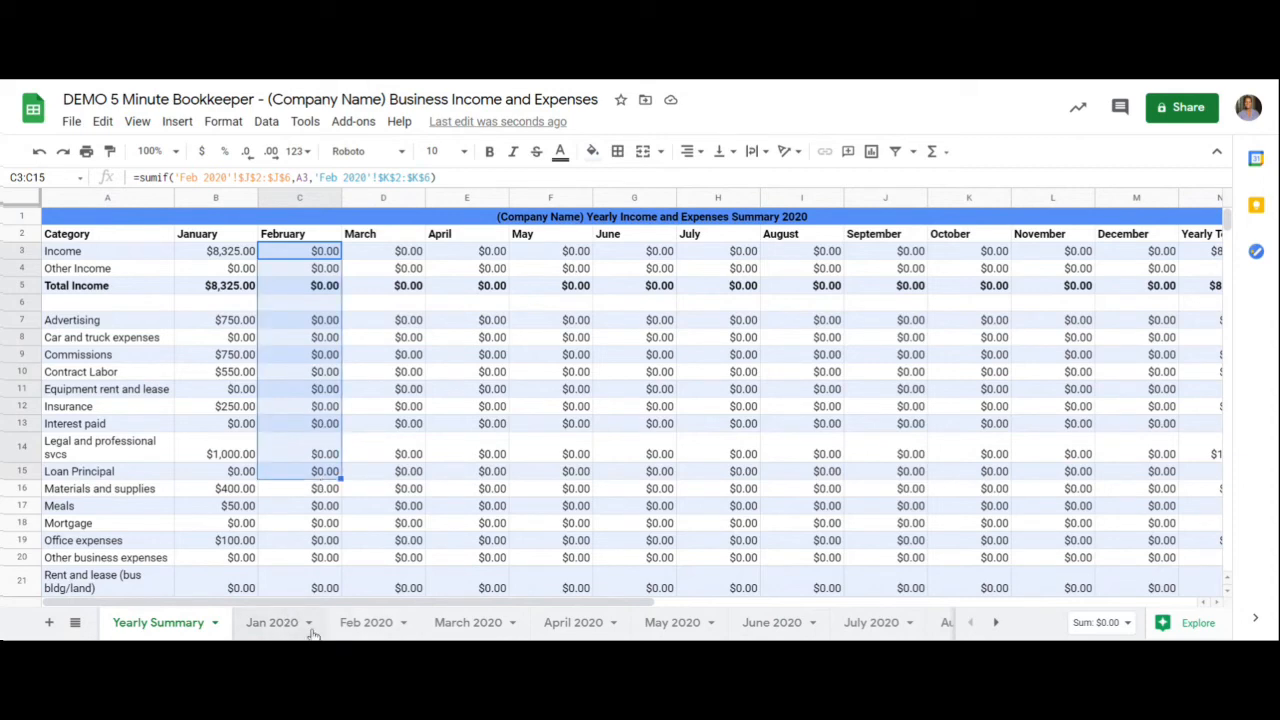
left_click_drag(321, 603, 480, 623)
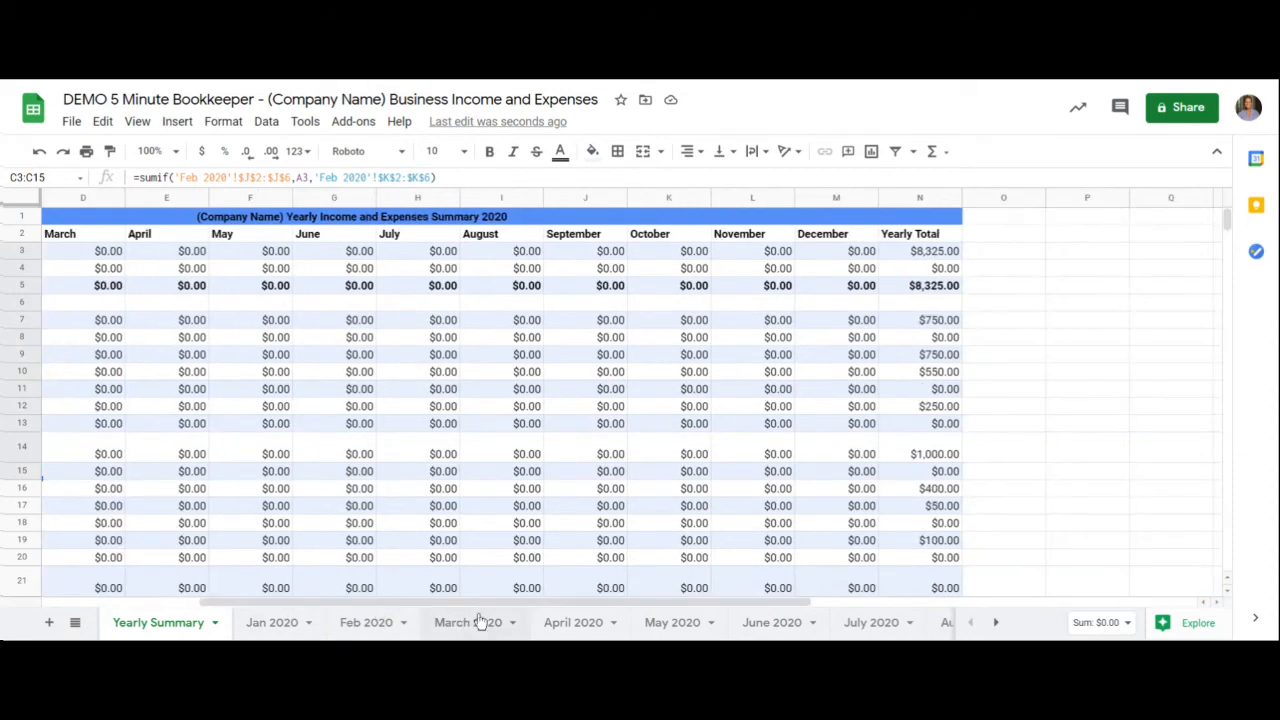
left_click_drag(899, 248, 912, 558)
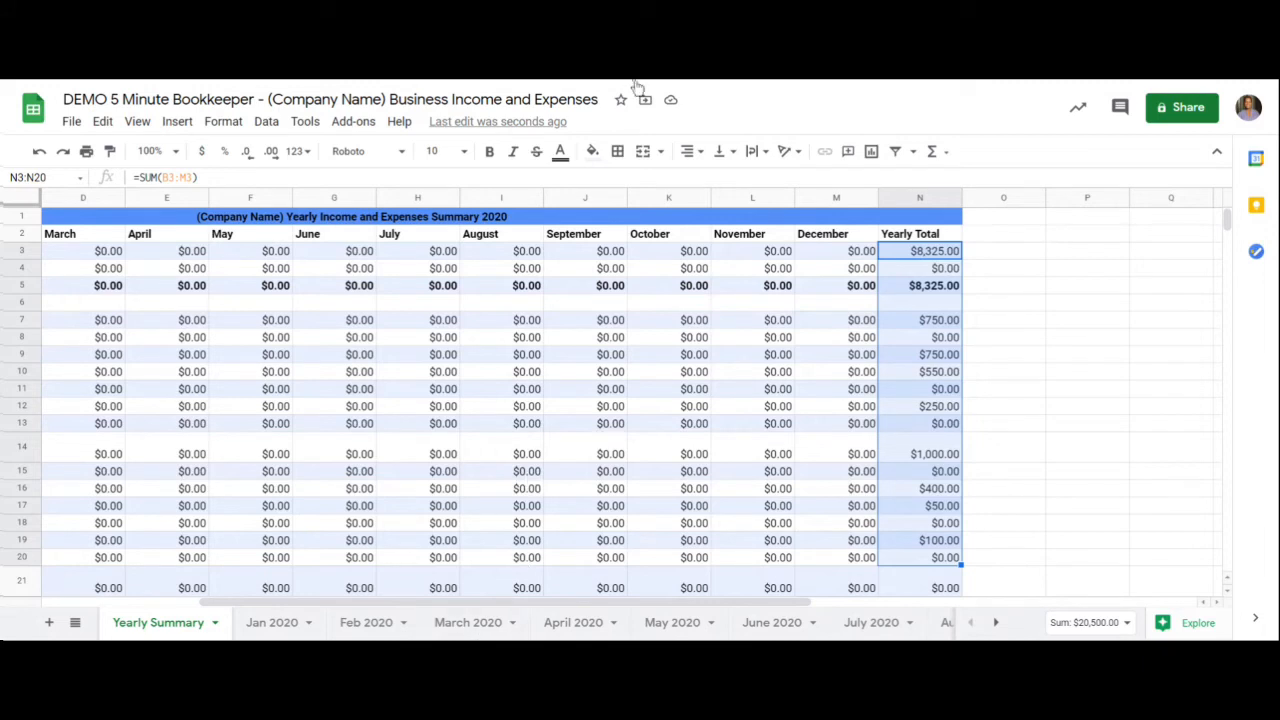
left_click_drag(632, 602, 351, 580)
scroll(437, 570, "down", 2)
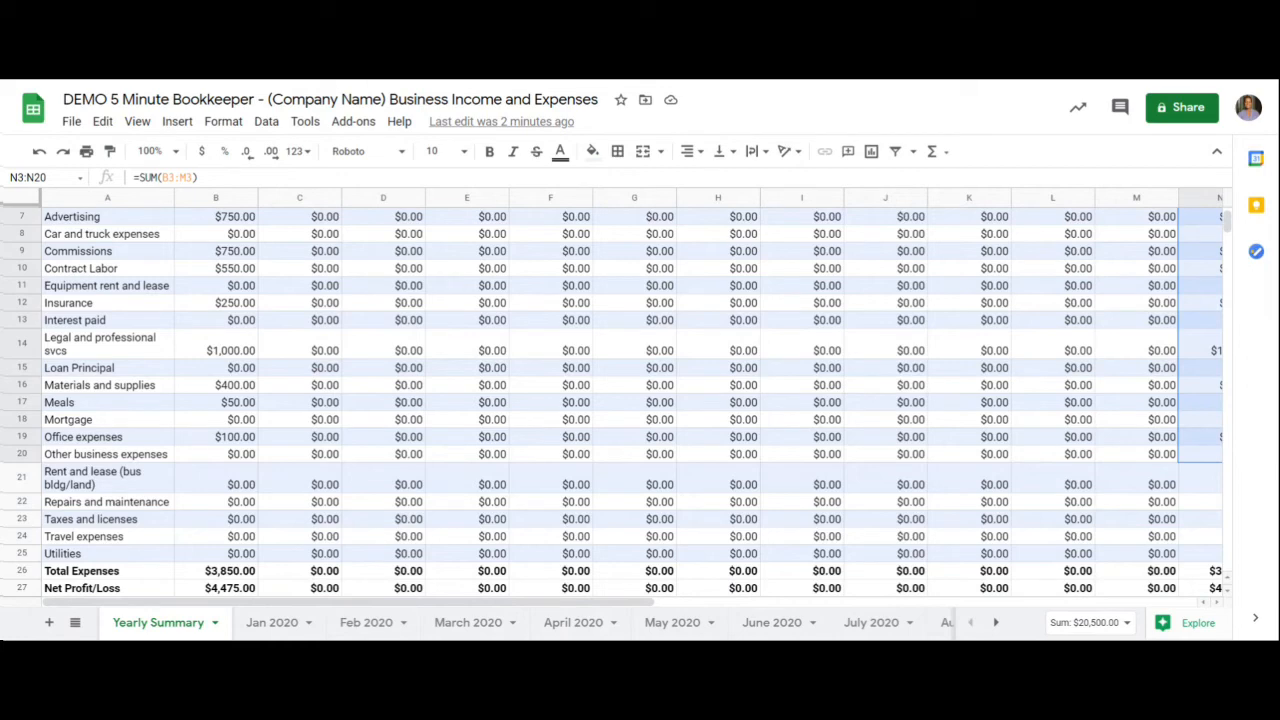
scroll(443, 279, "up", 2)
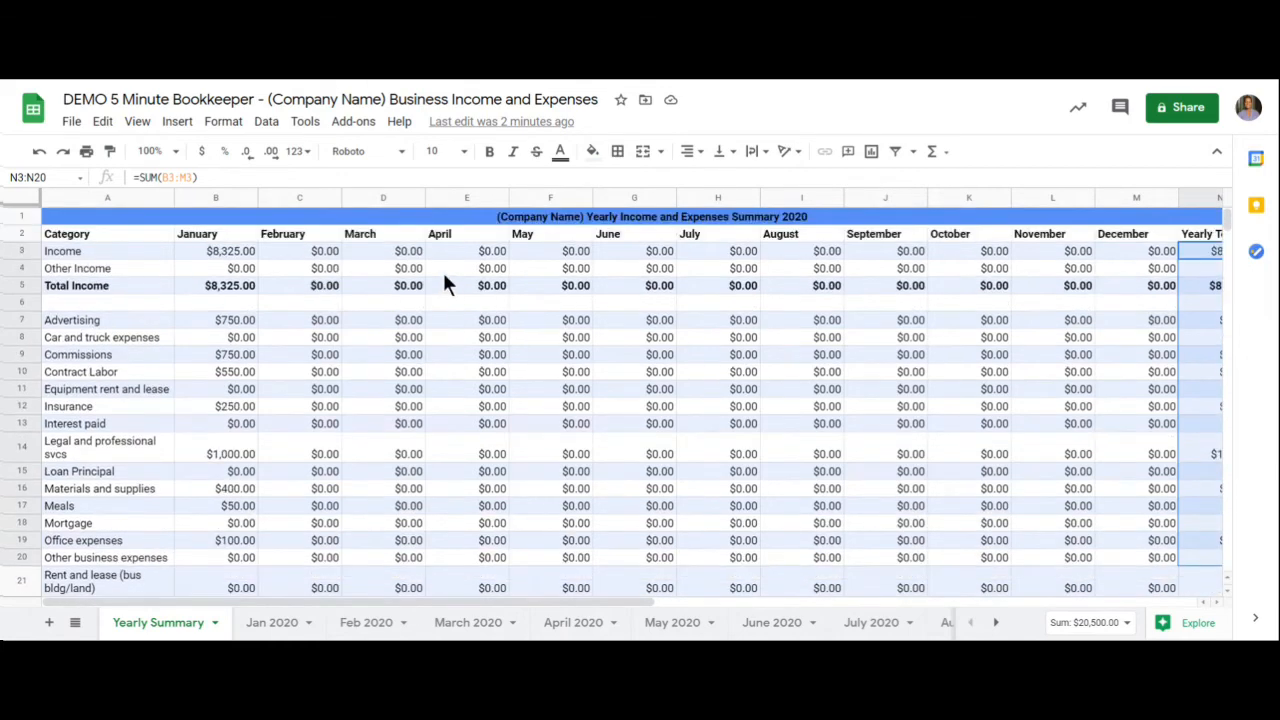